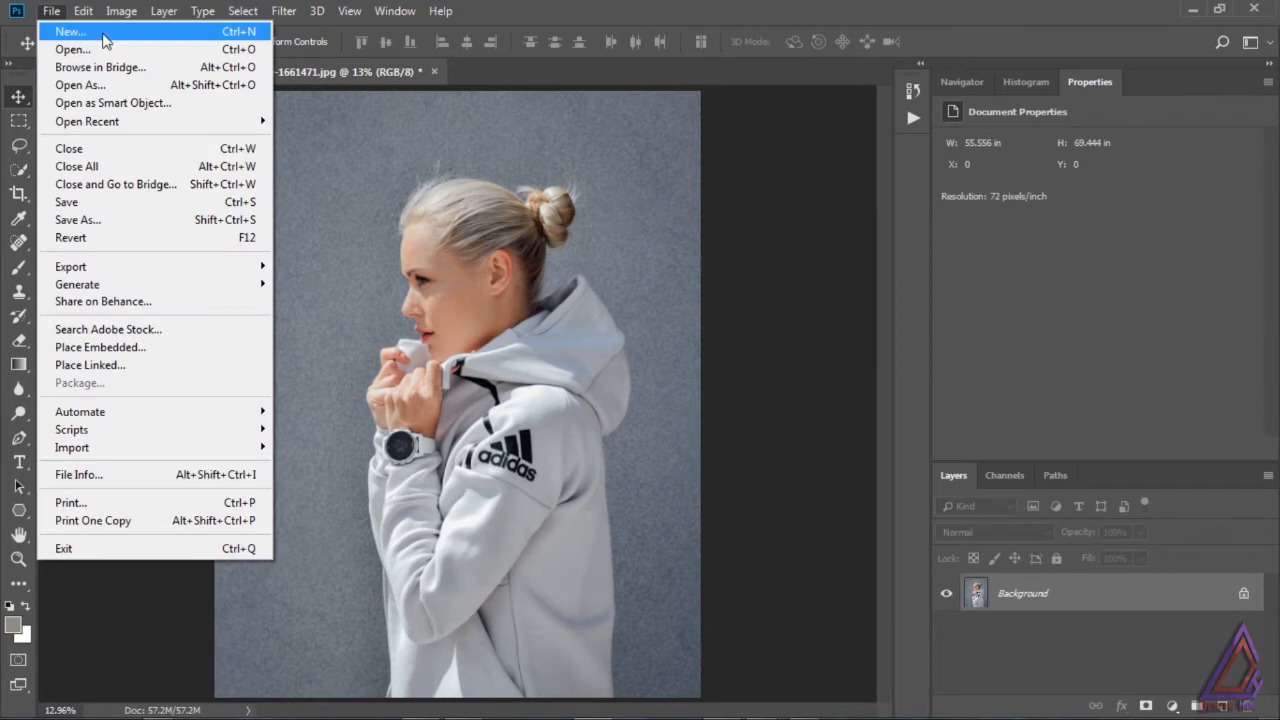
# - Create a new document 1280 pixels wide and 720 pixels high at 150 pixels/inch
pyautogui.click(70, 32)
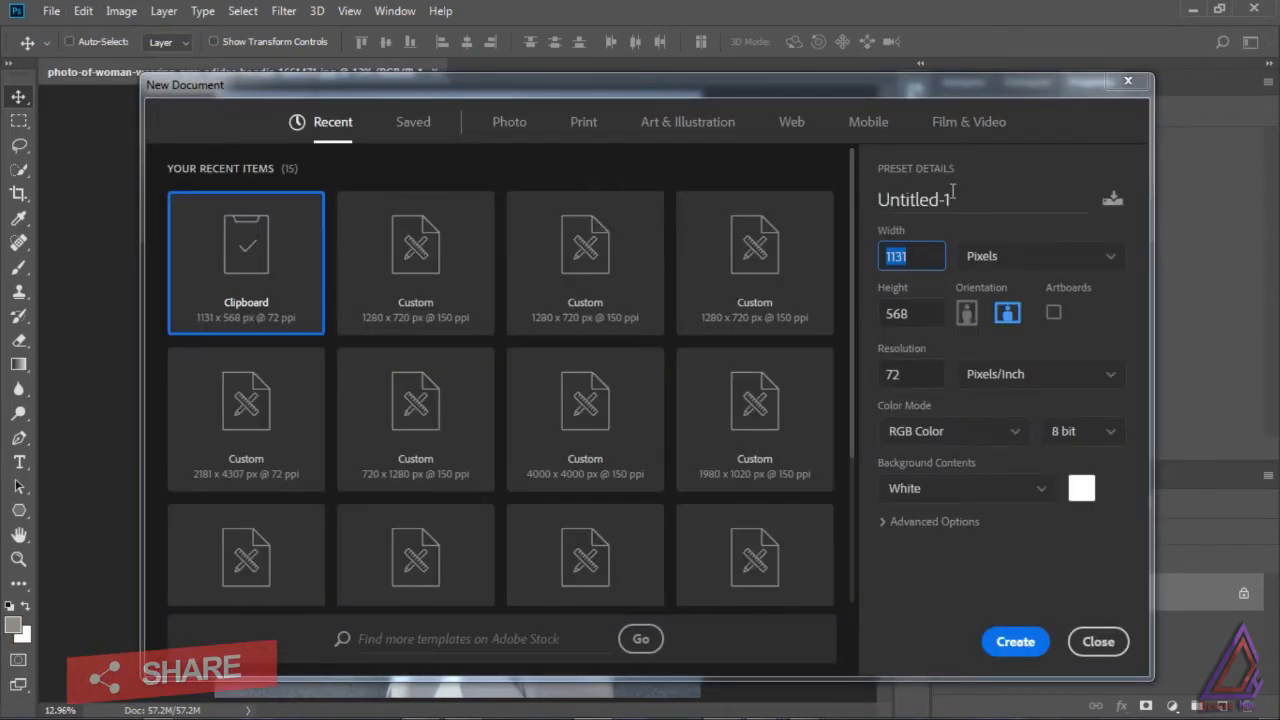
pyautogui.write('1280')
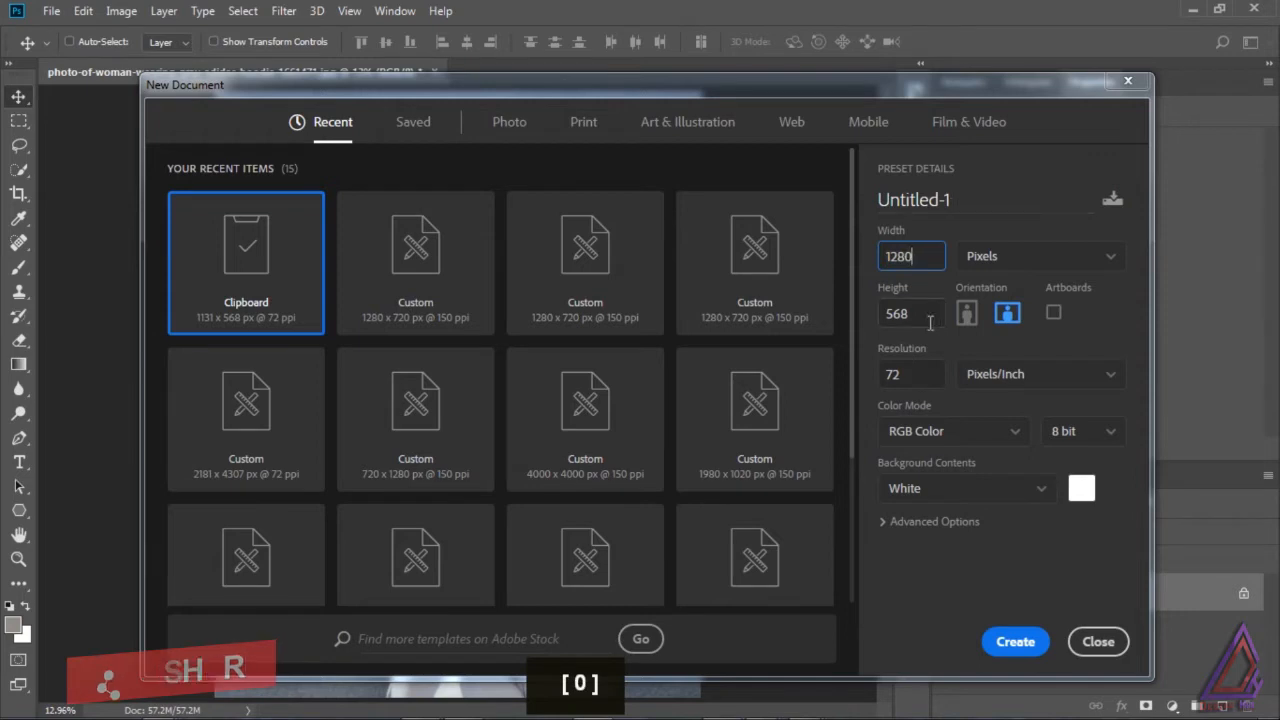
pyautogui.press('Tab')
pyautogui.write('720')
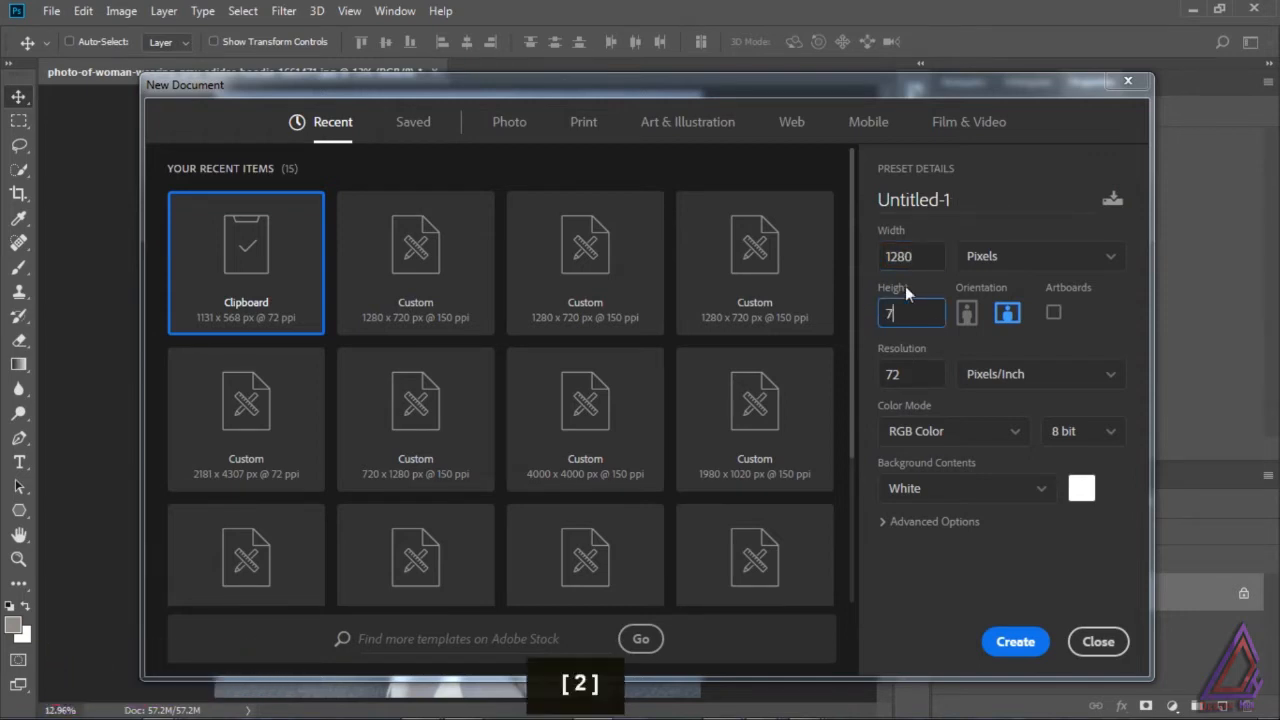
pyautogui.doubleClick(913, 374)
pyautogui.write('150')
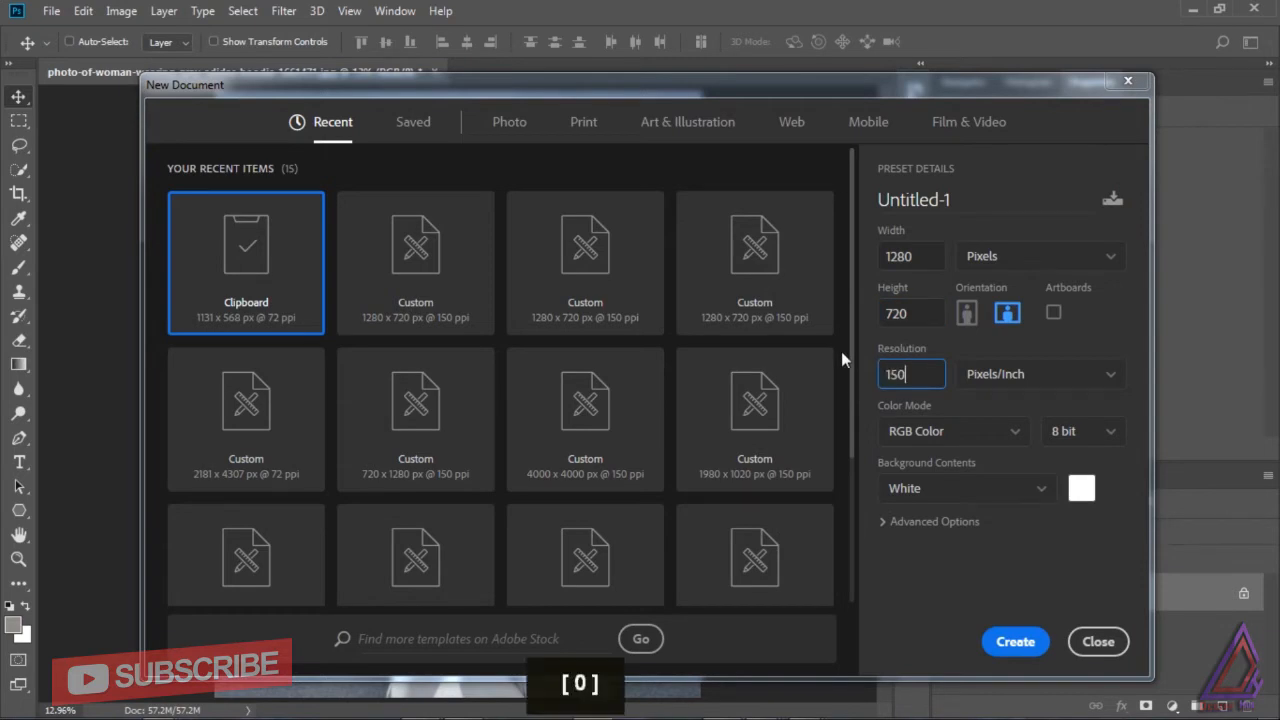
pyautogui.click(1021, 643)
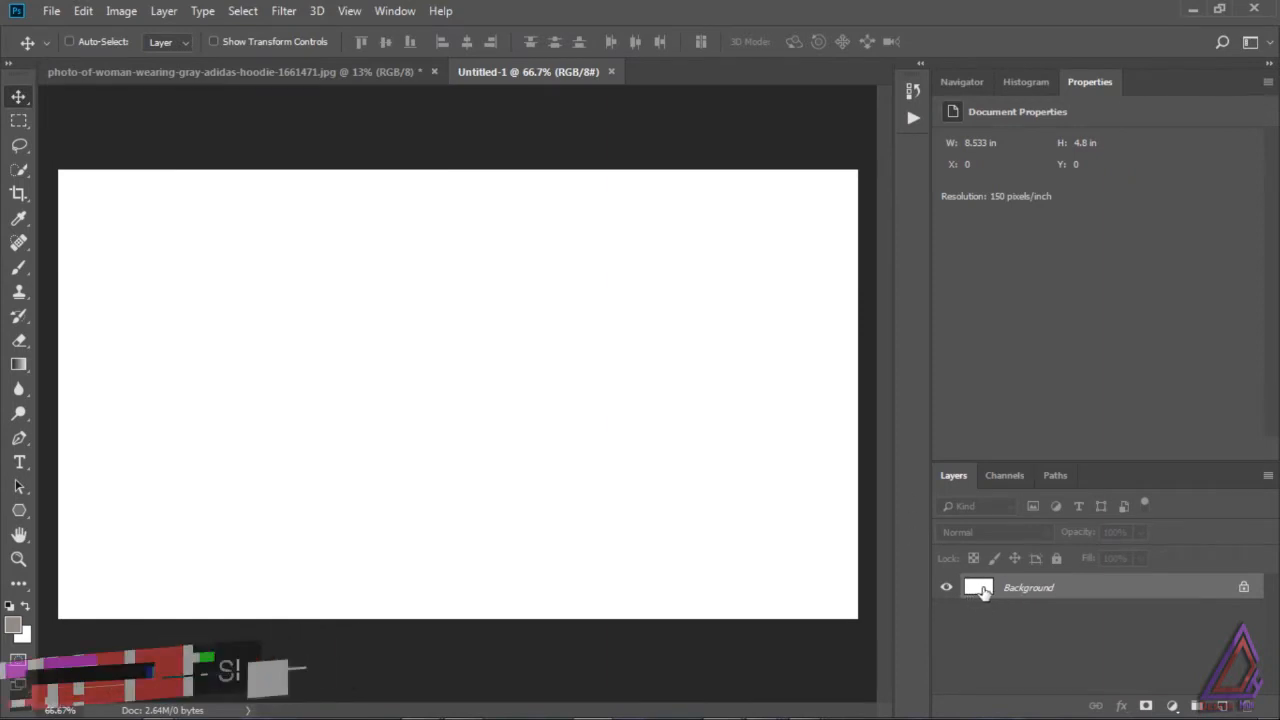
# - Add a Gradient fill layer and set the gradient's starting color stop to blue 466c93
pyautogui.click(1172, 706)
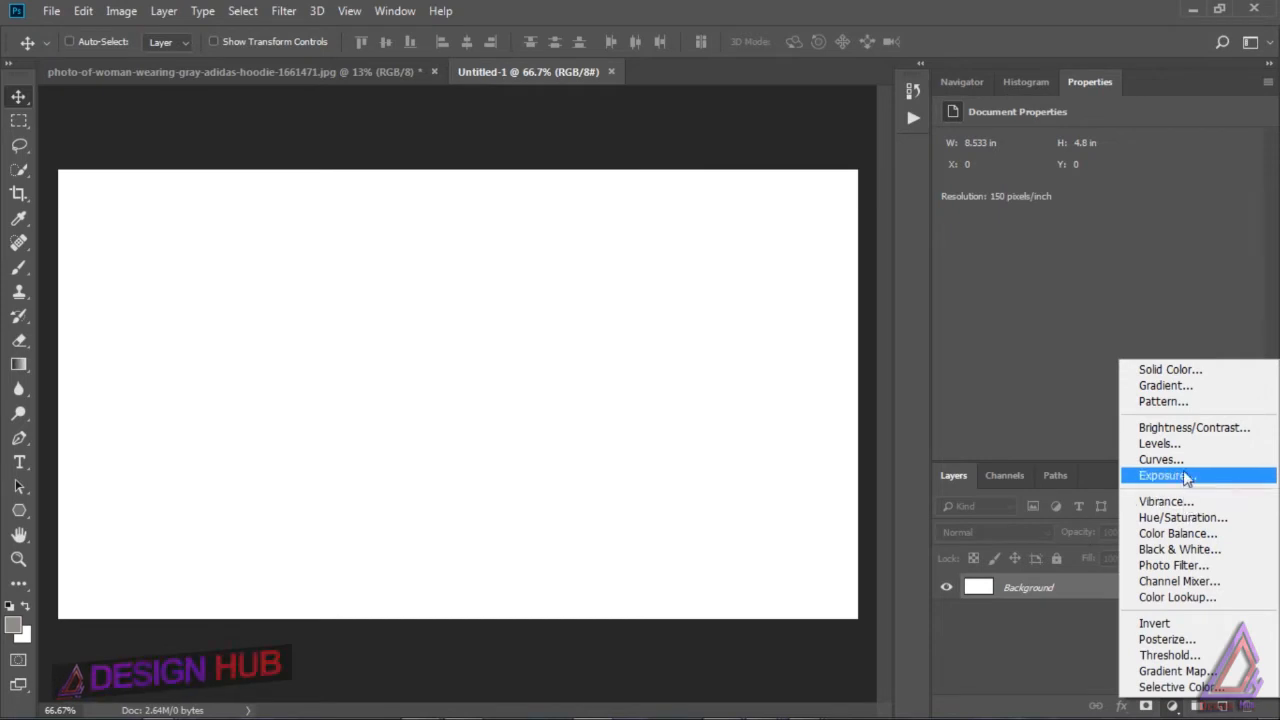
pyautogui.click(1160, 386)
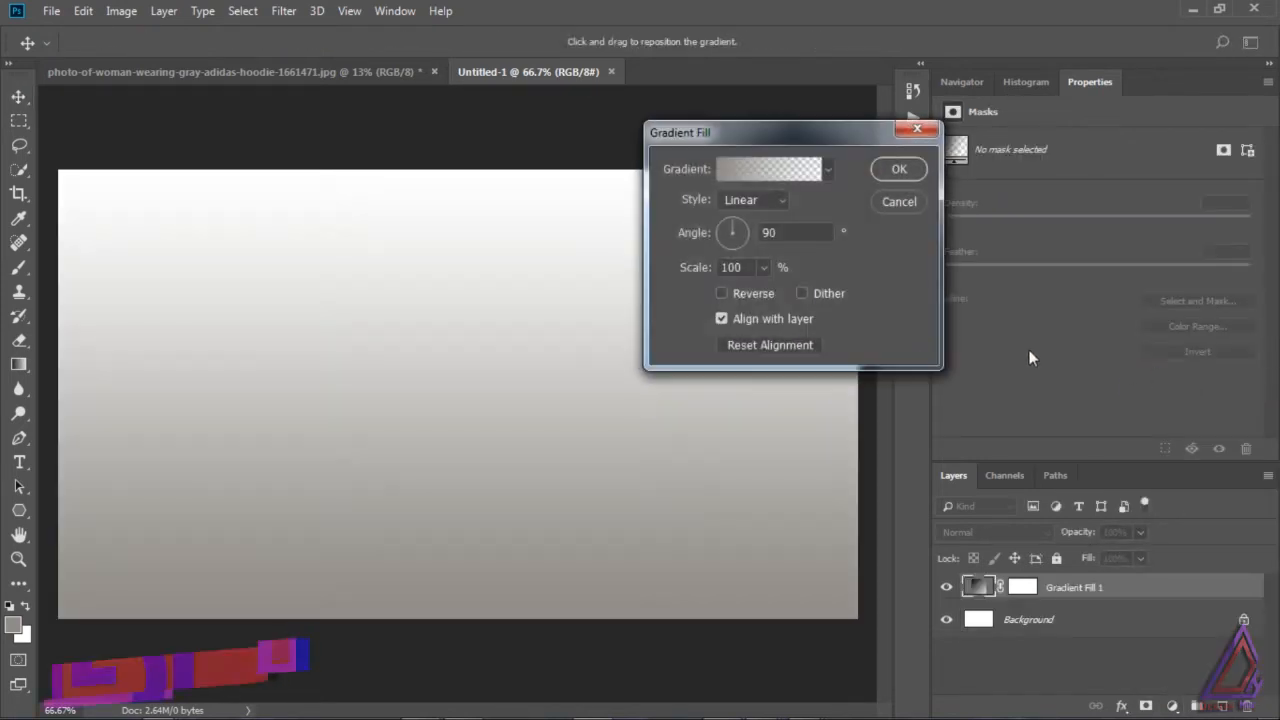
pyautogui.click(757, 172)
pyautogui.click(688, 385)
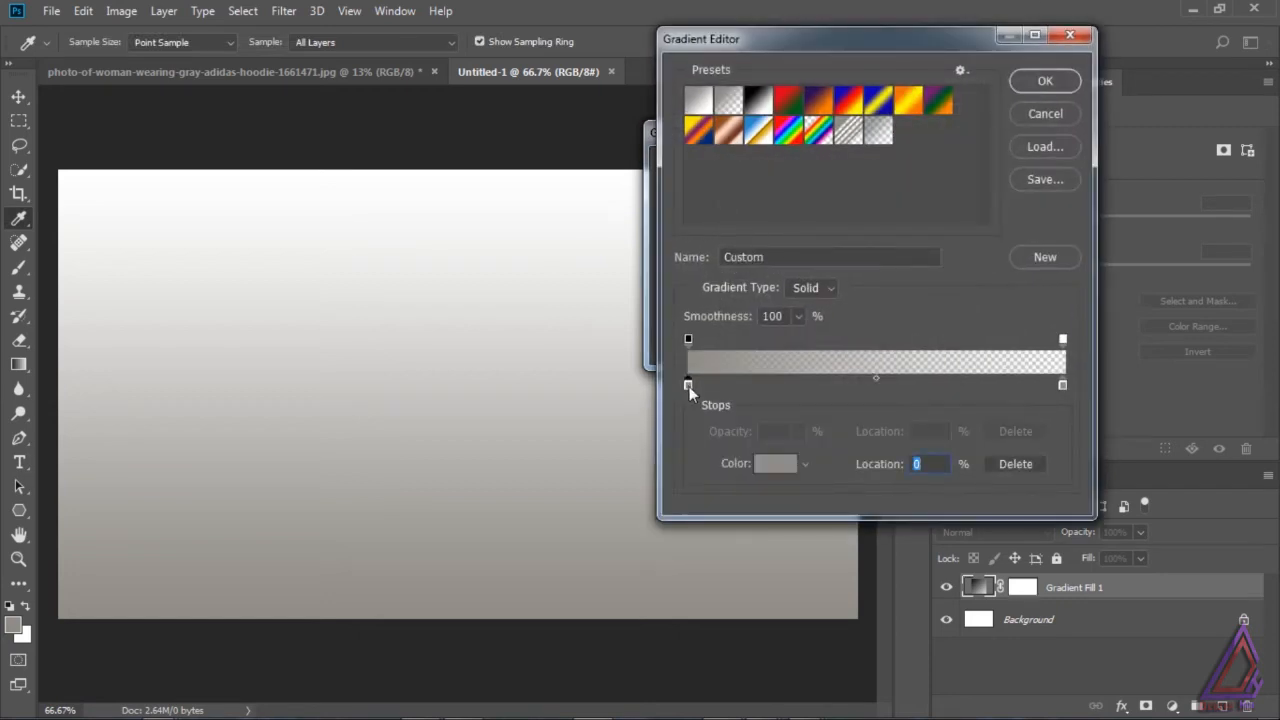
pyautogui.click(764, 468)
pyautogui.click(1025, 226)
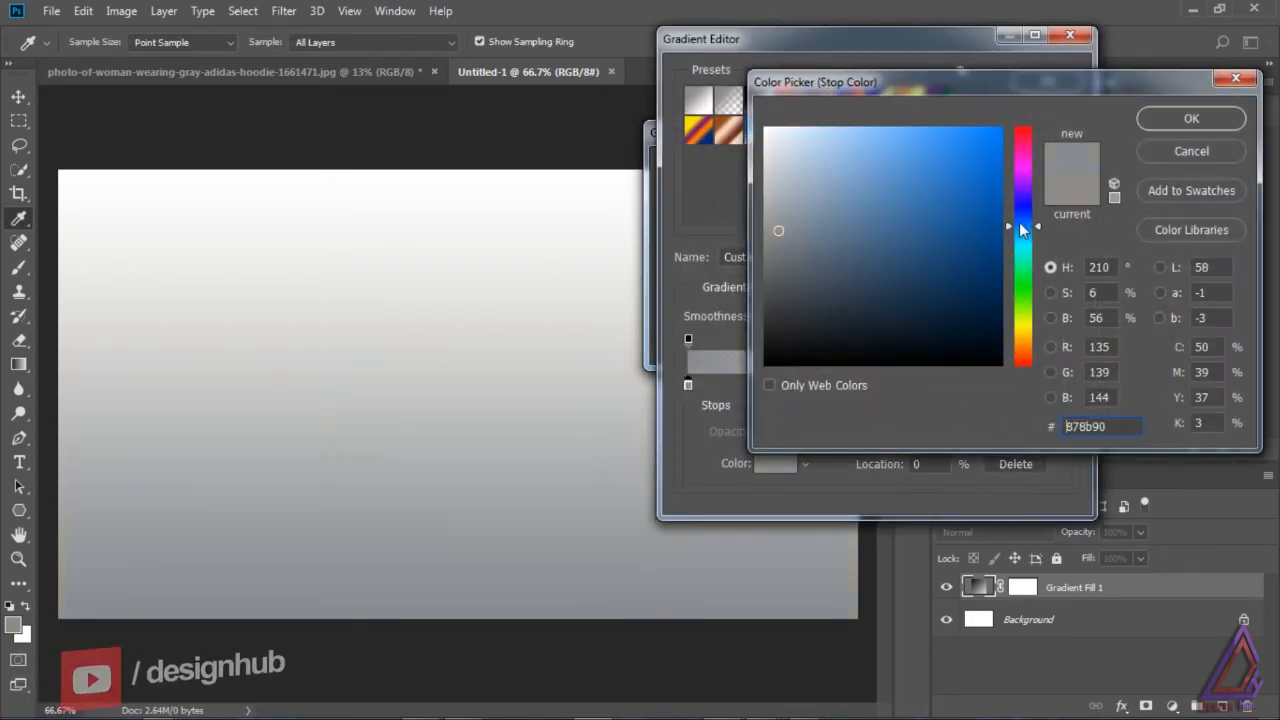
pyautogui.click(888, 228)
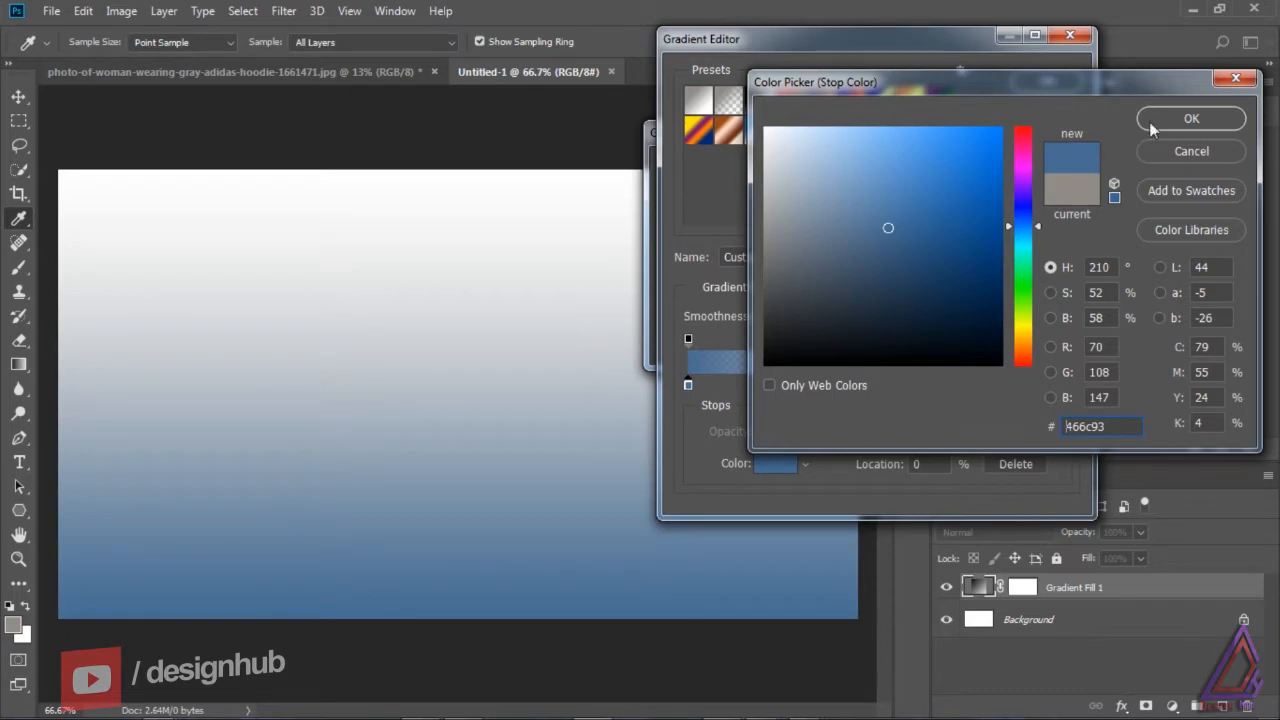
pyautogui.click(1149, 121)
# - Set the gradient's end color stop to black 000000 and its end opacity stop to 100%
pyautogui.click(1063, 385)
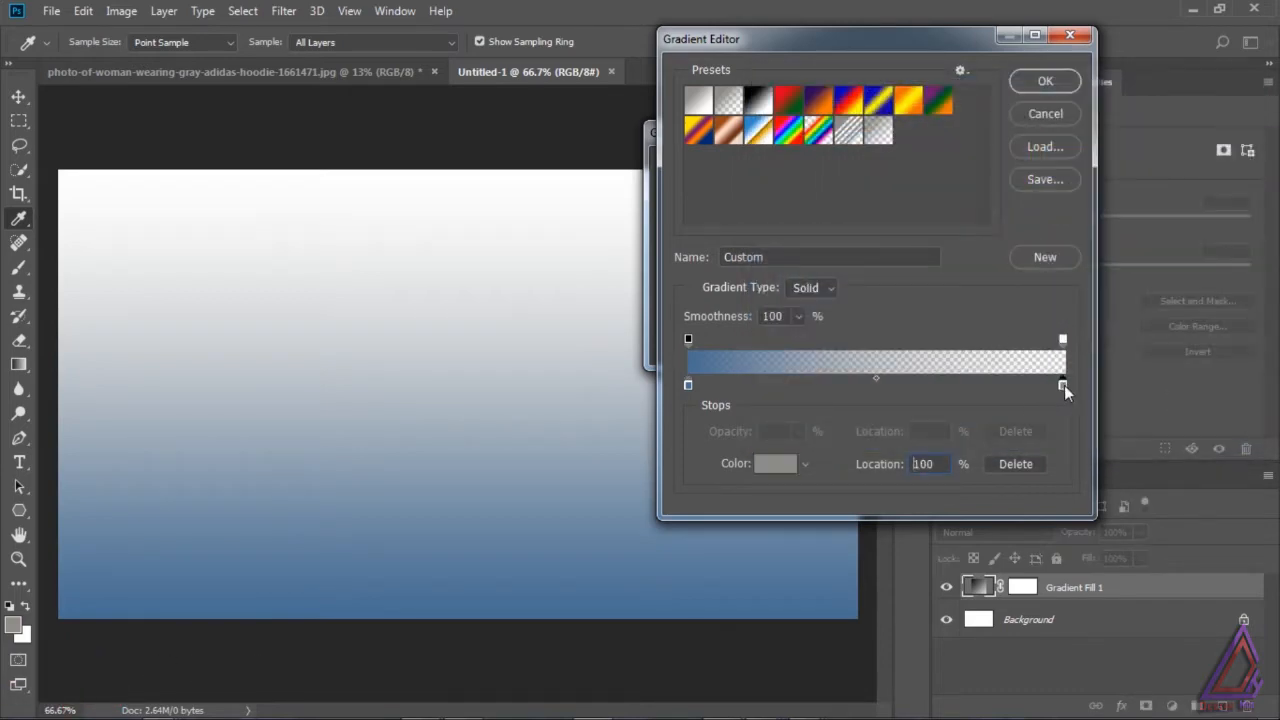
pyautogui.click(773, 465)
pyautogui.click(756, 374)
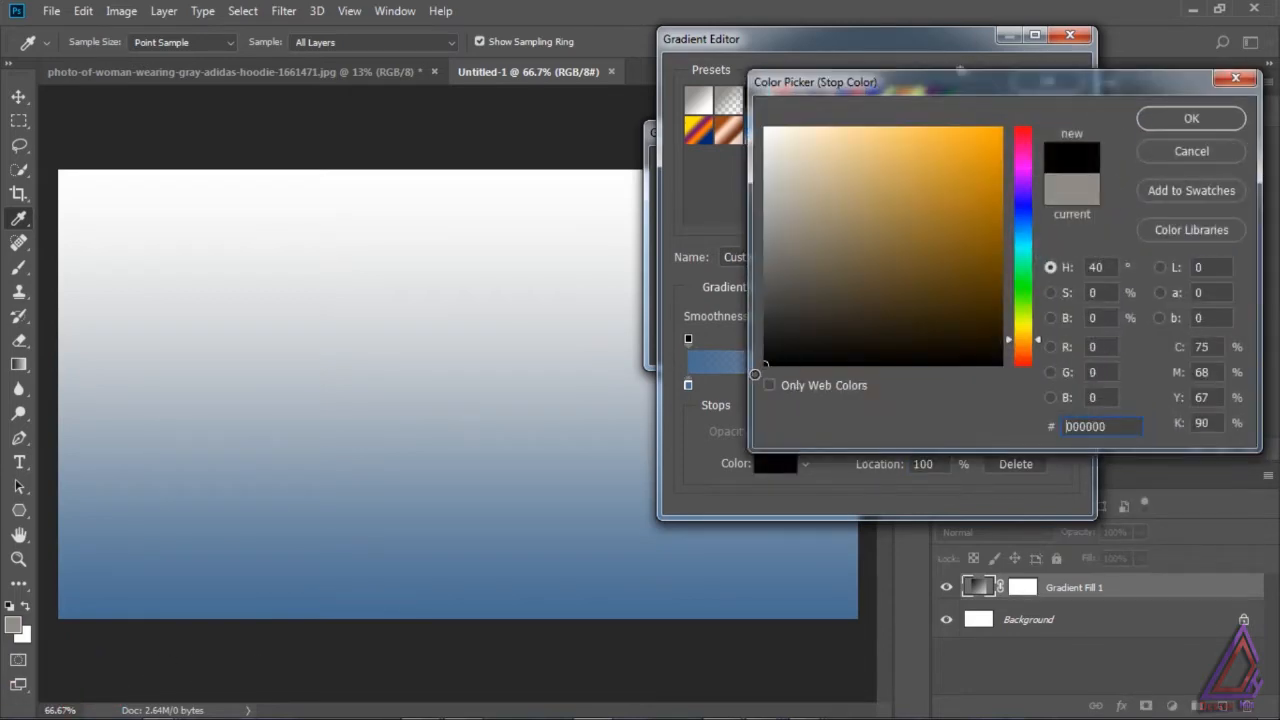
pyautogui.click(1185, 119)
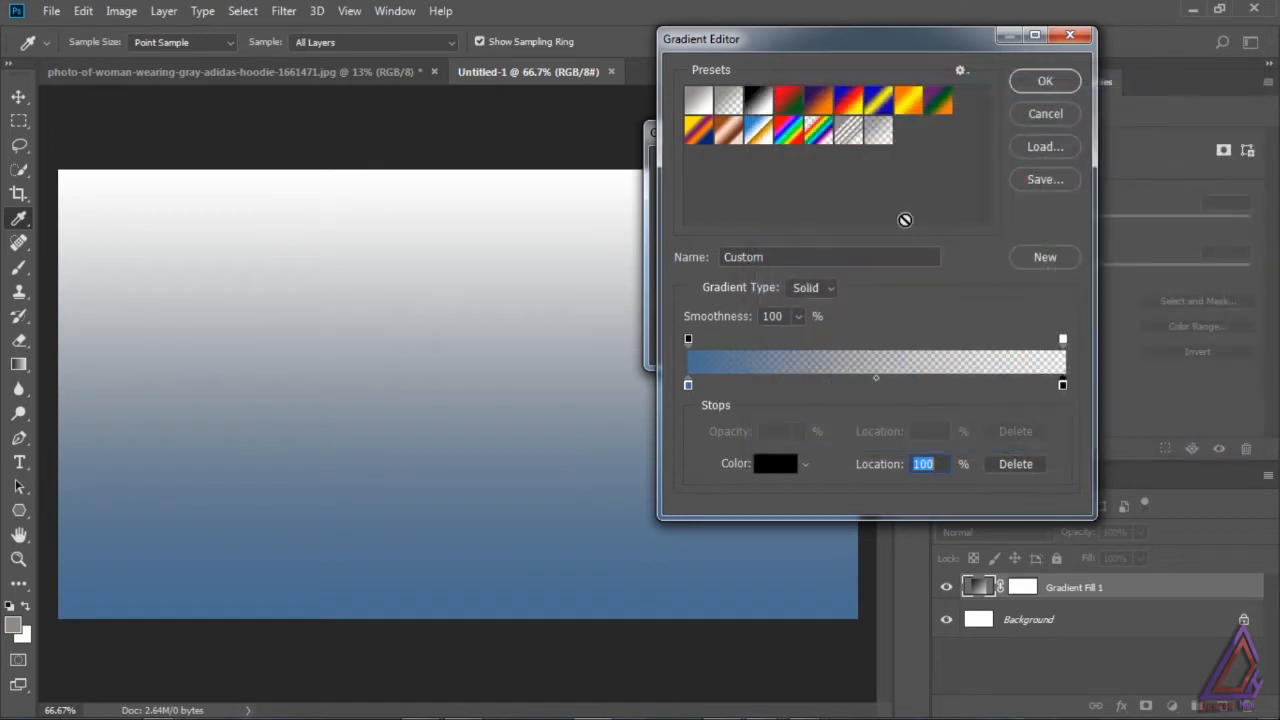
pyautogui.click(1063, 339)
pyautogui.write('100')
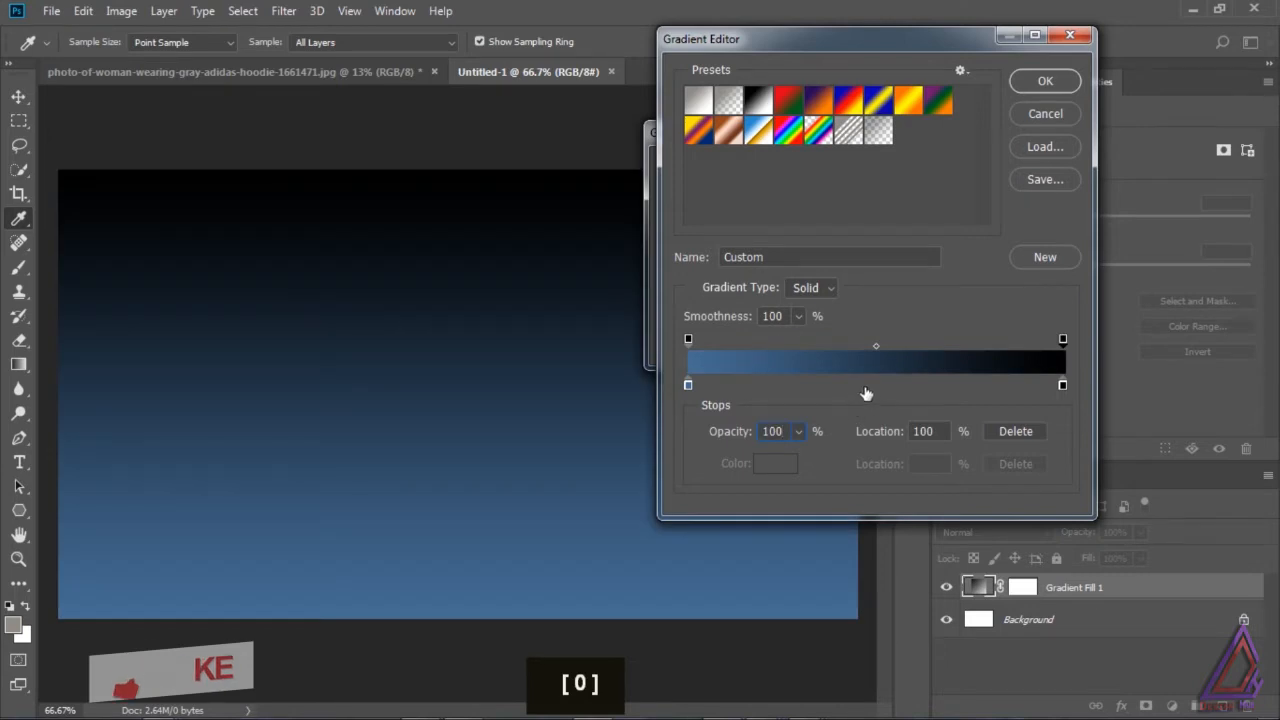
pyautogui.click(1043, 83)
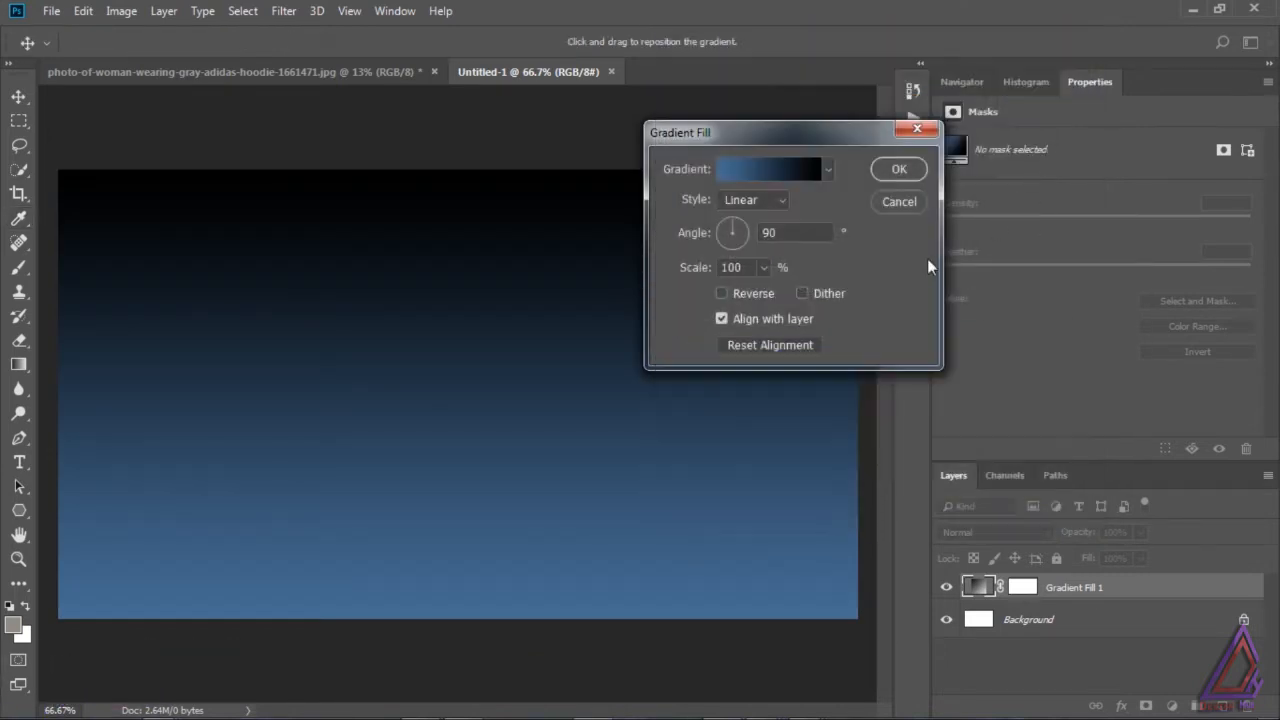
# - Set the gradient fill to the Radial style with a scale of 250% and apply it
pyautogui.click(765, 200)
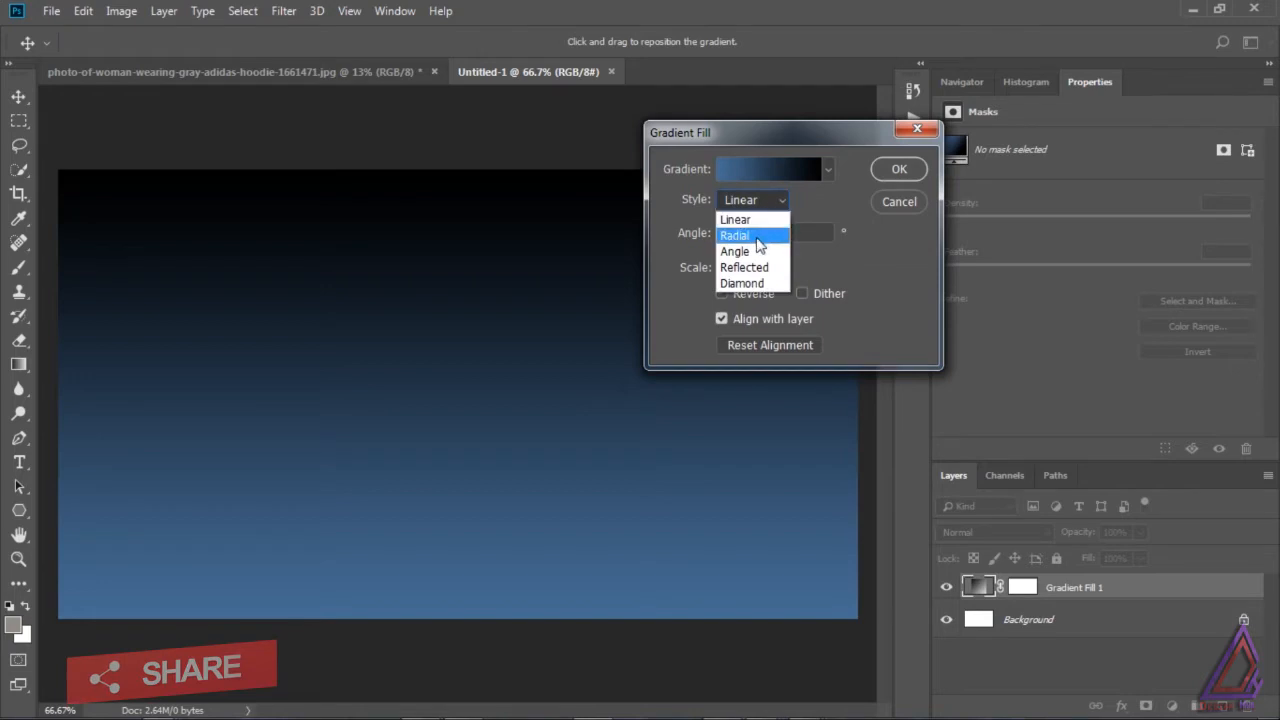
pyautogui.click(771, 234)
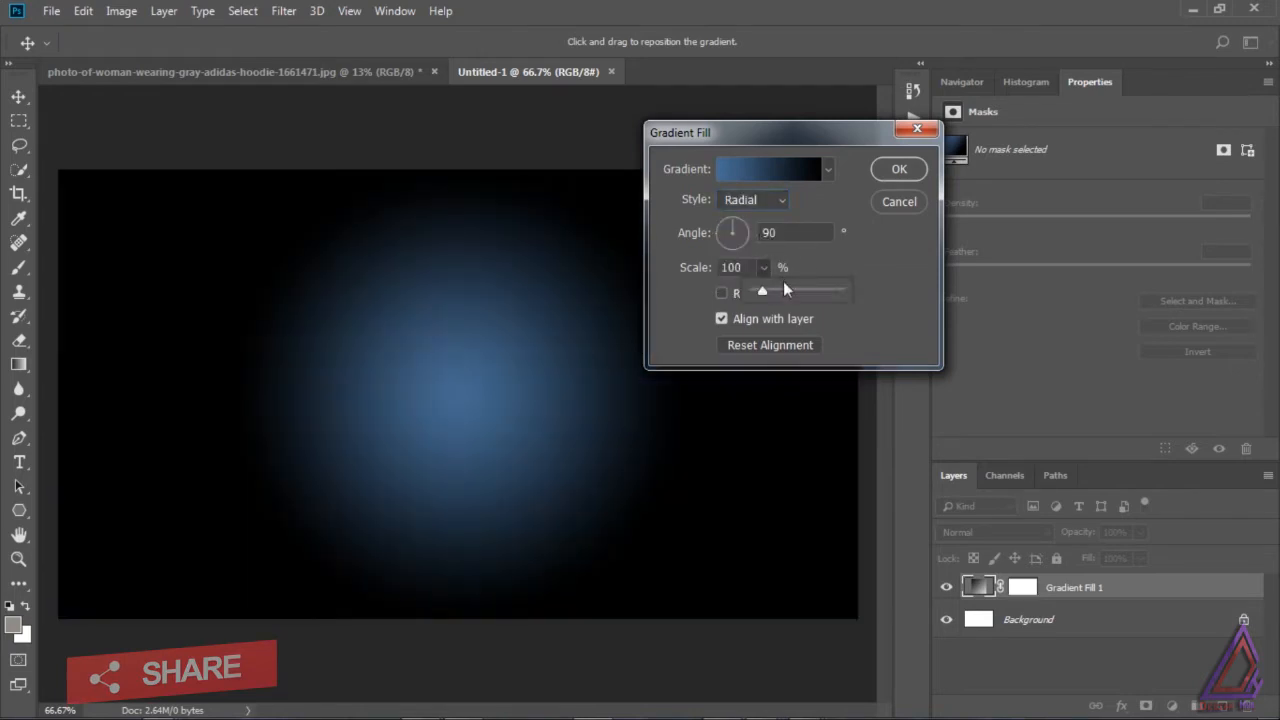
pyautogui.moveTo(763, 291); pyautogui.dragTo(783, 288)
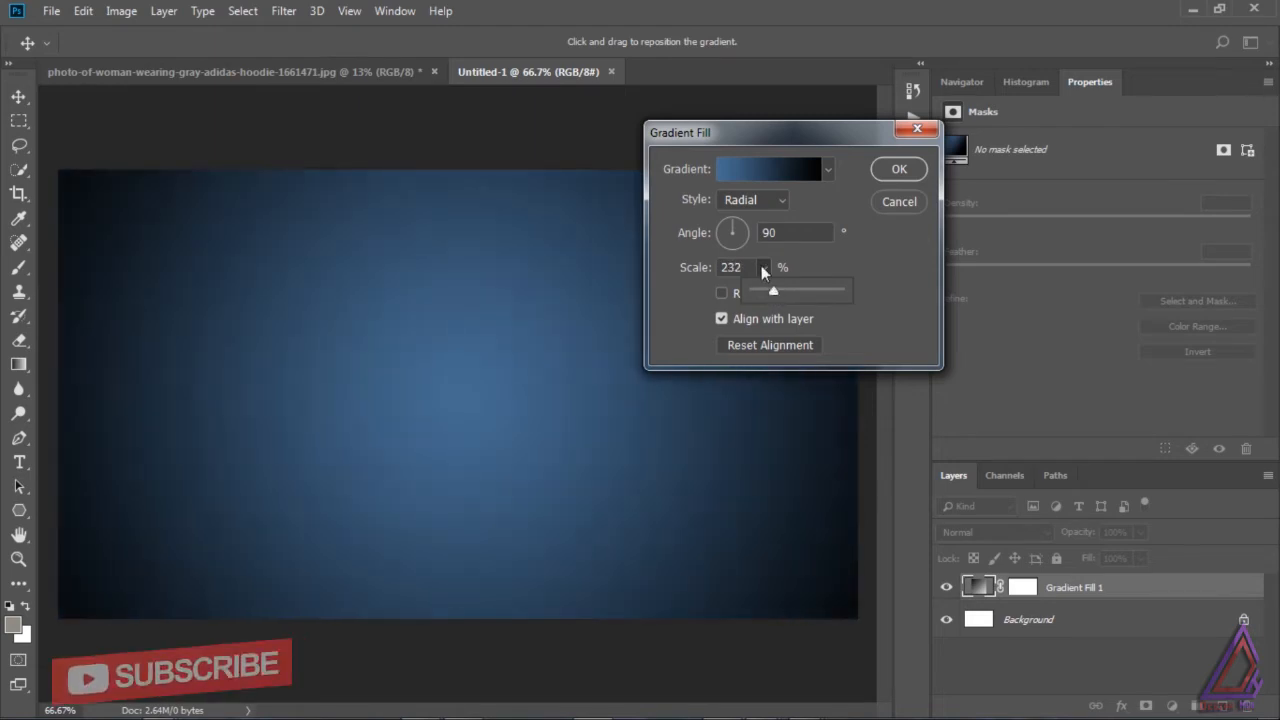
pyautogui.moveTo(750, 267); pyautogui.dragTo(686, 232)
pyautogui.write('250')
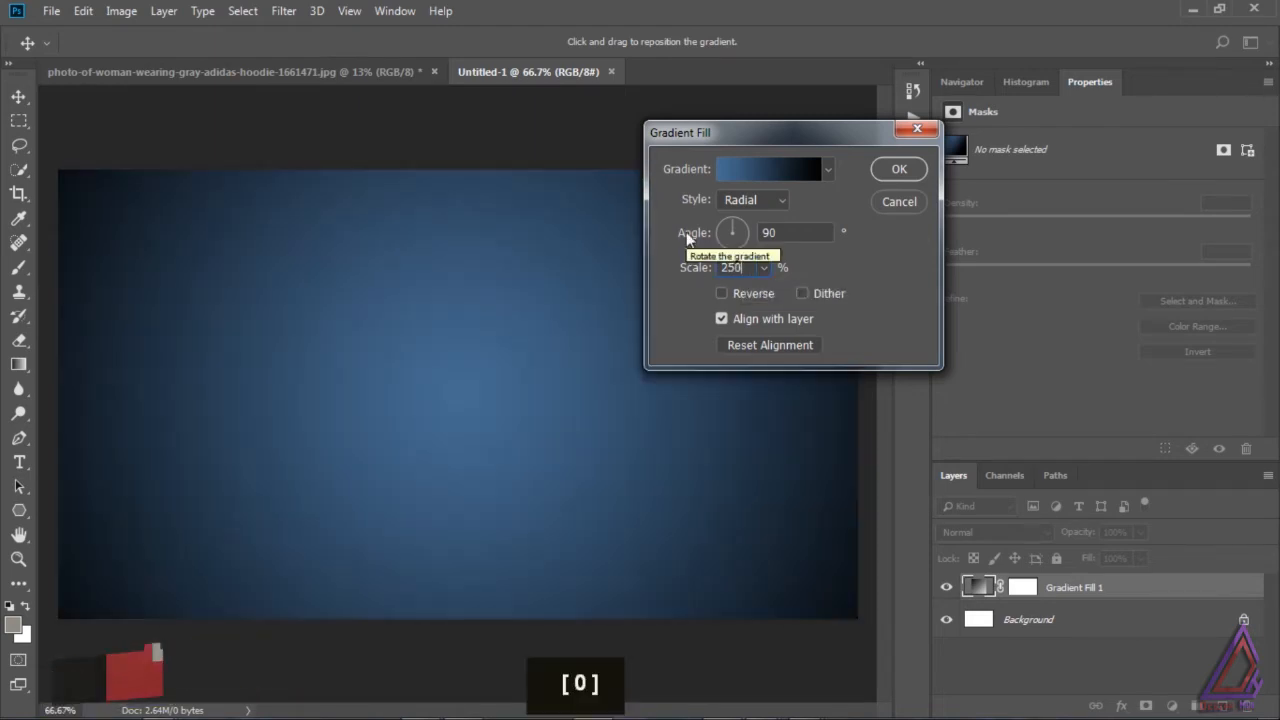
pyautogui.click(899, 170)
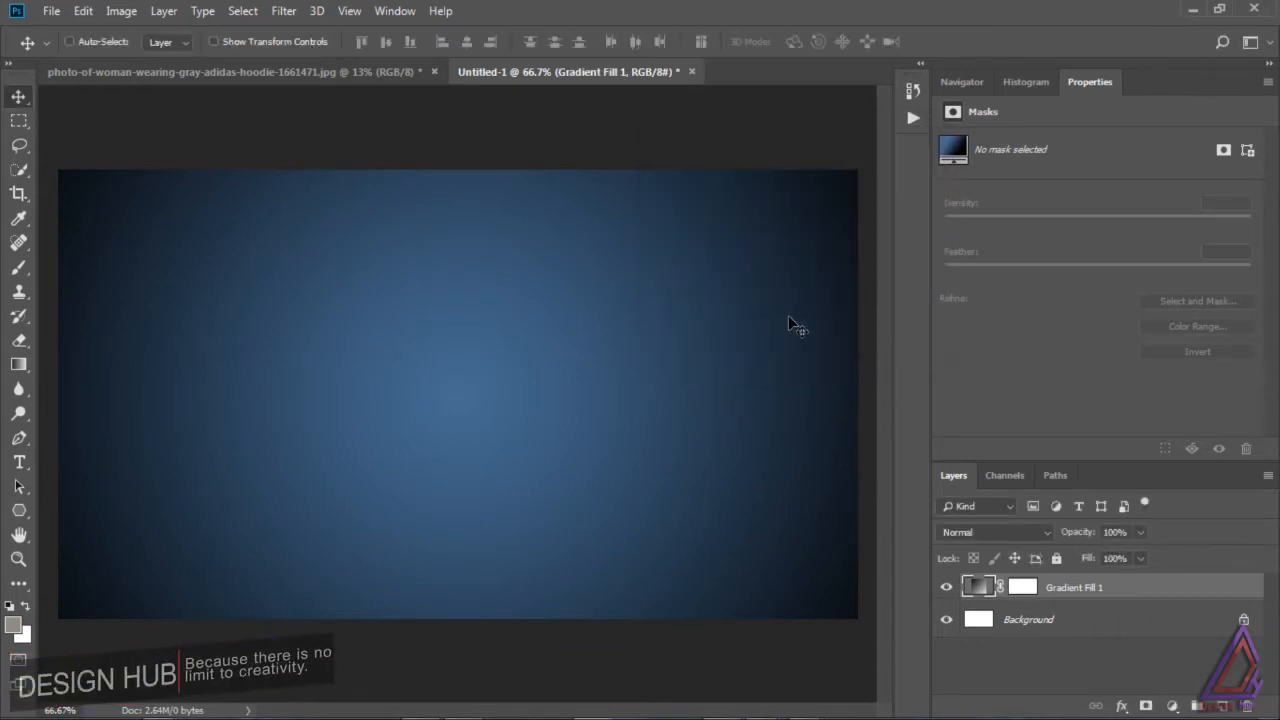
# - Convert the gradient fill layer to a smart object and add 14.89% monochromatic noise with Gaussian distribution
pyautogui.rightClick(1199, 594)
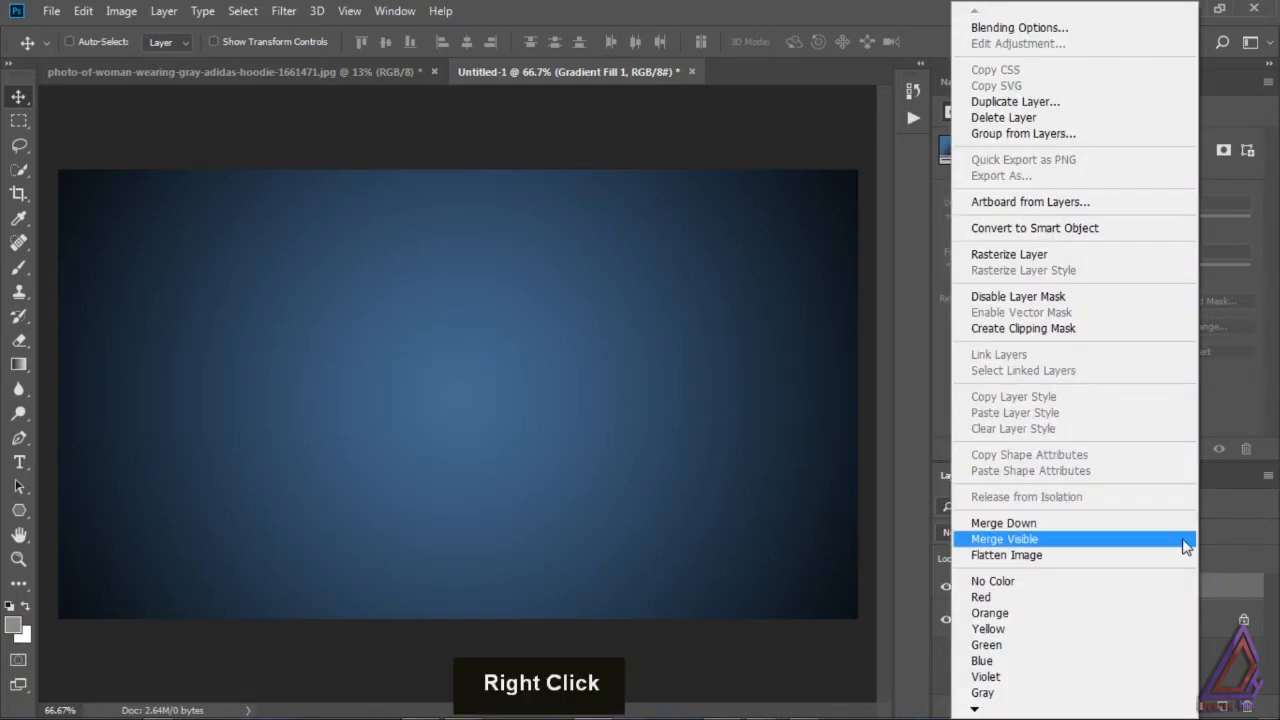
pyautogui.click(1092, 229)
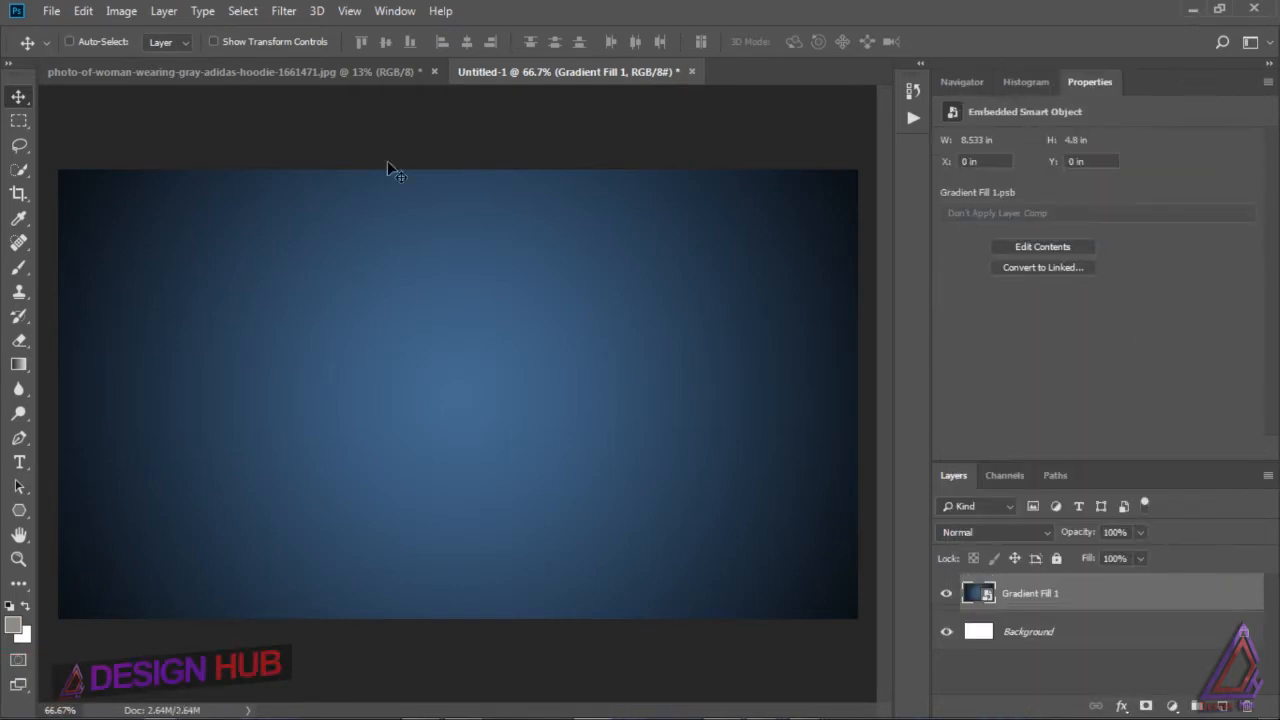
pyautogui.click(288, 14)
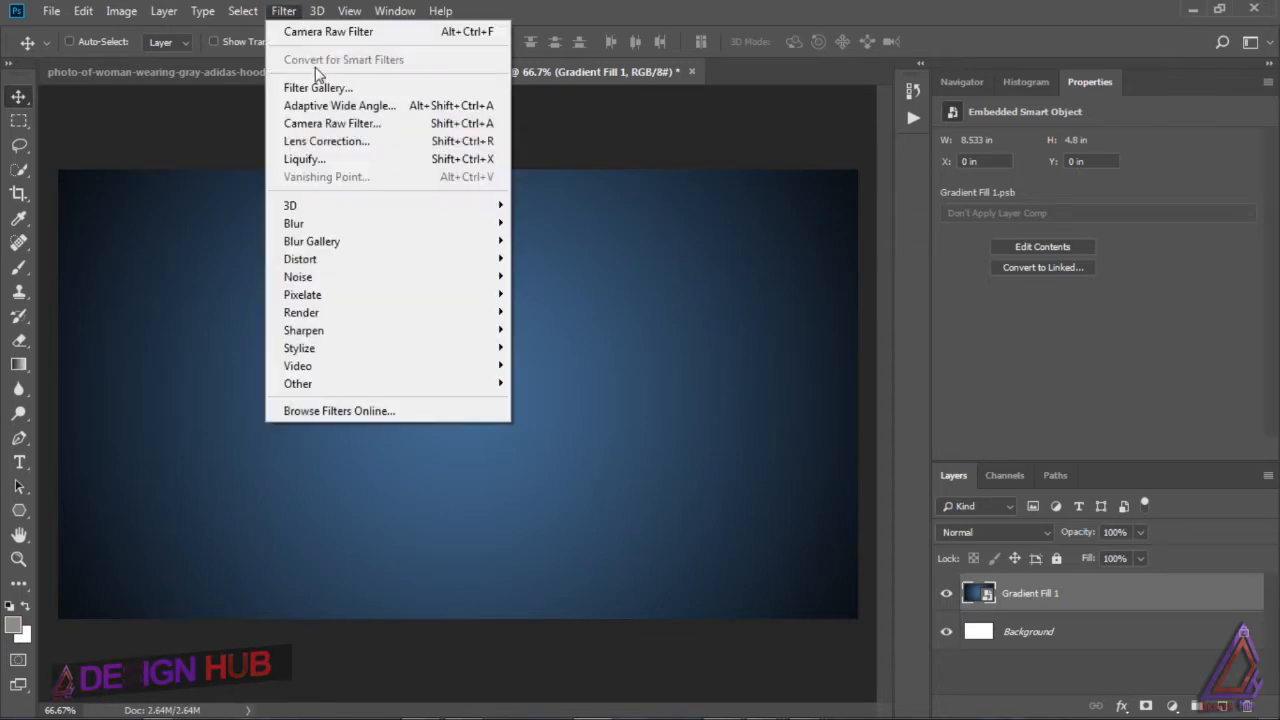
pyautogui.moveTo(340, 288)
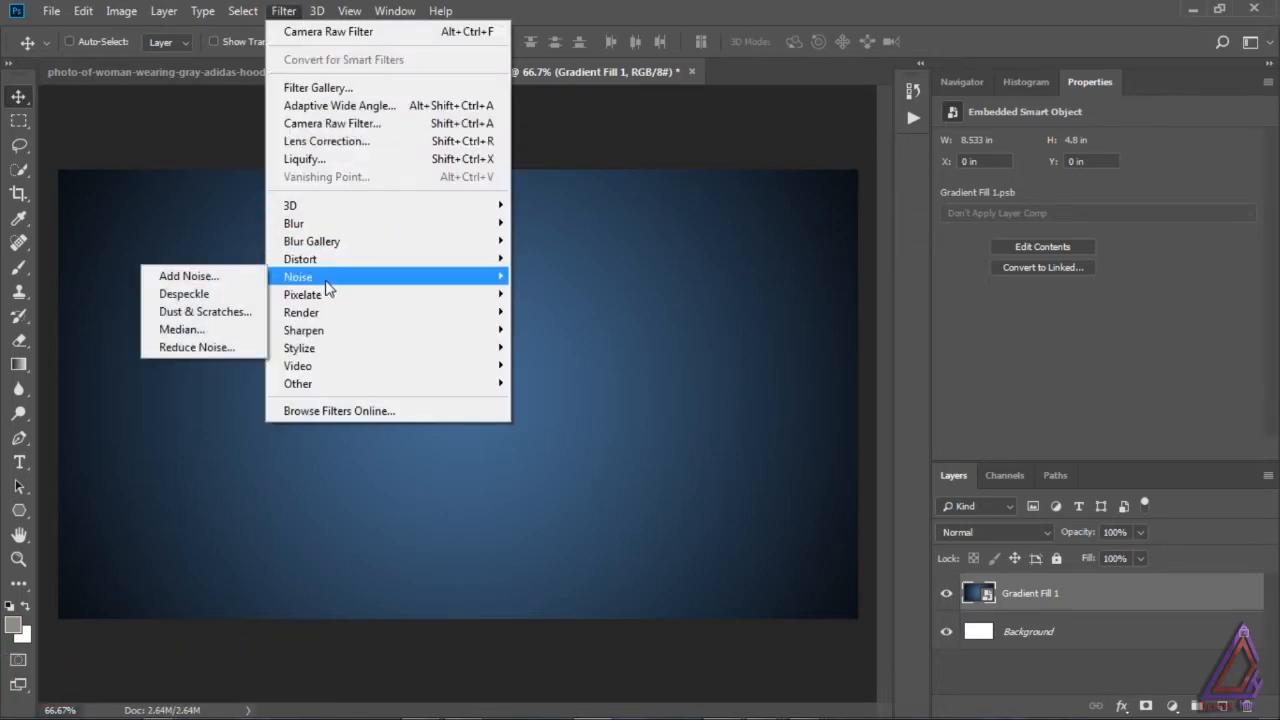
pyautogui.click(243, 279)
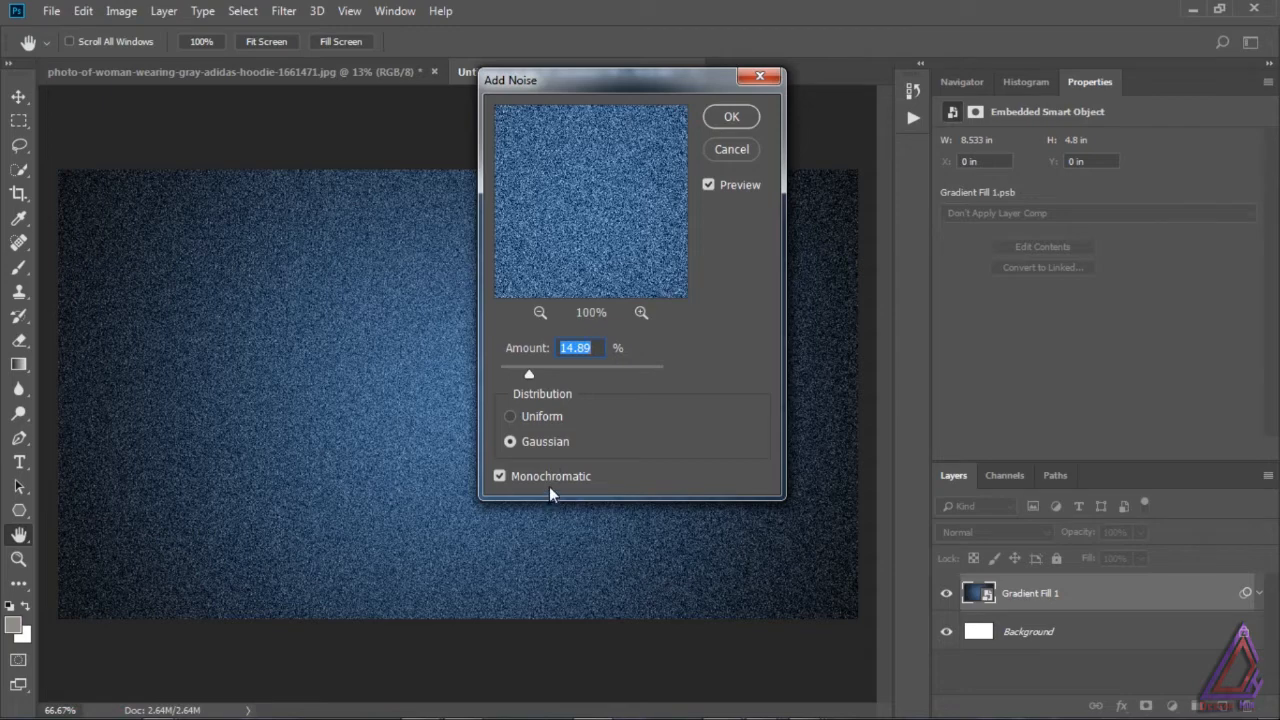
pyautogui.click(731, 117)
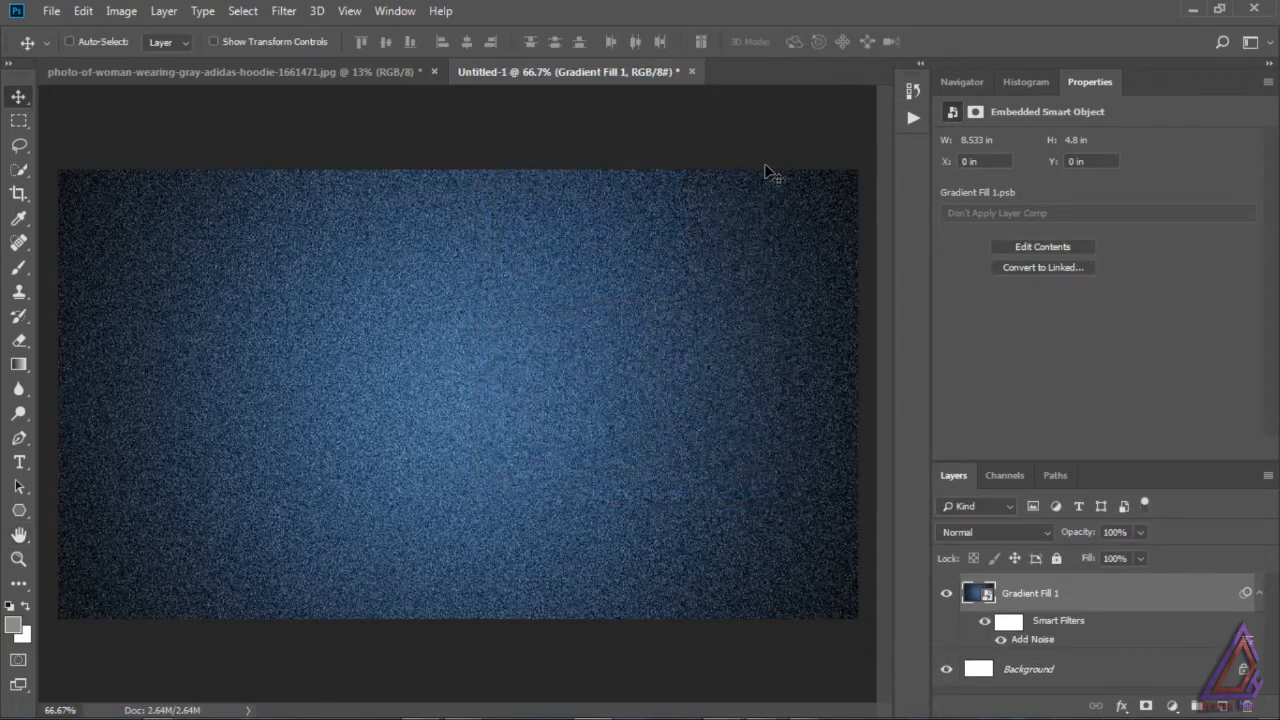
# - Apply a Gaussian Blur with a 5.0 pixel radius to the noisy gradient layer
pyautogui.click(285, 12)
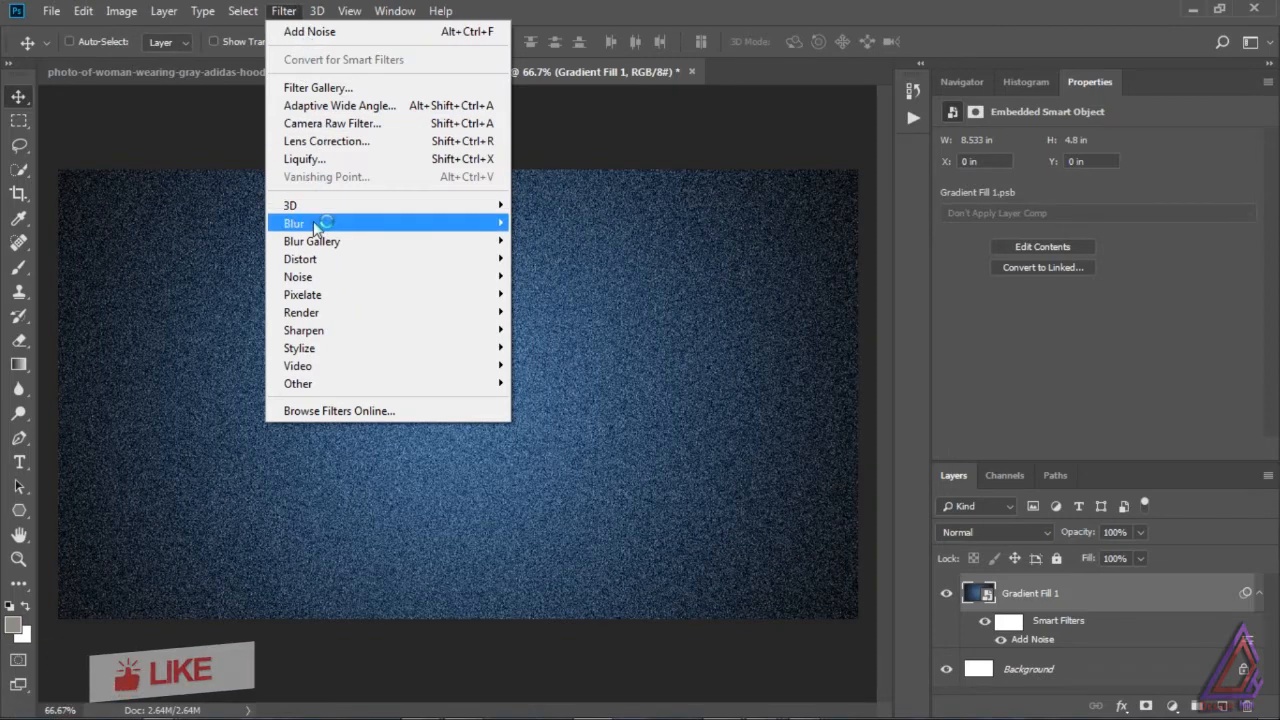
pyautogui.moveTo(314, 222)
pyautogui.click(245, 296)
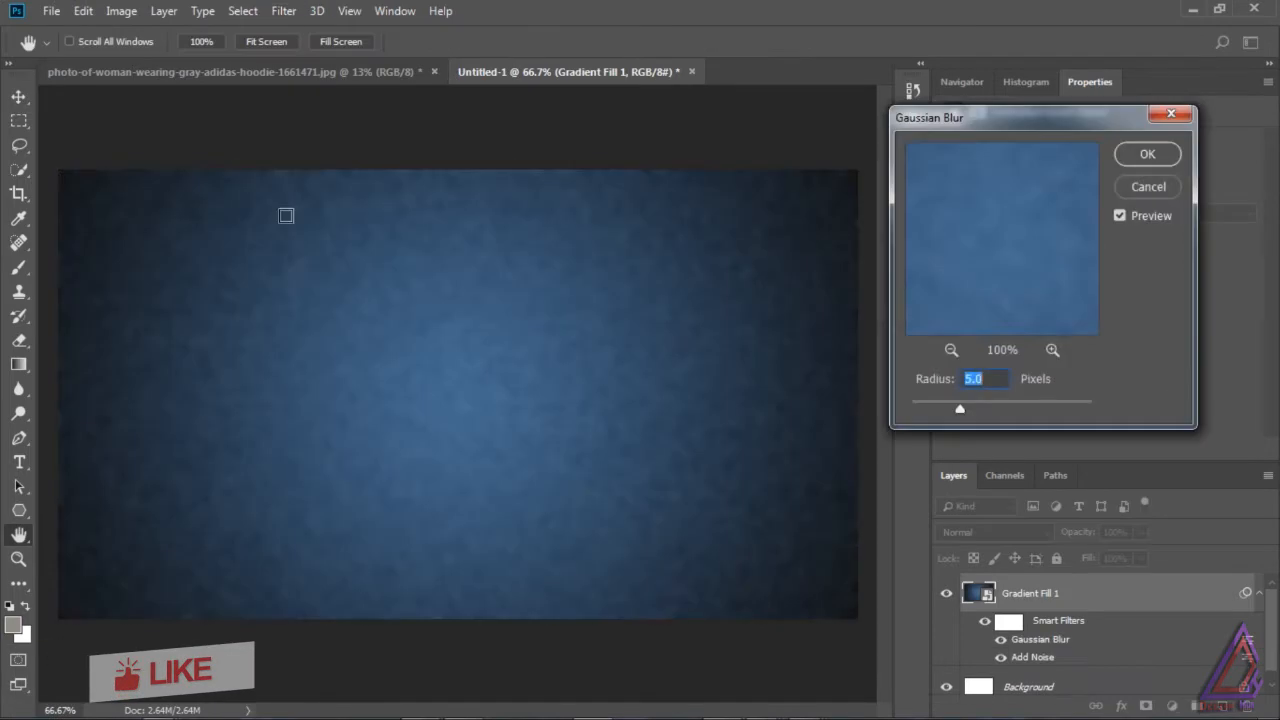
pyautogui.click(1147, 154)
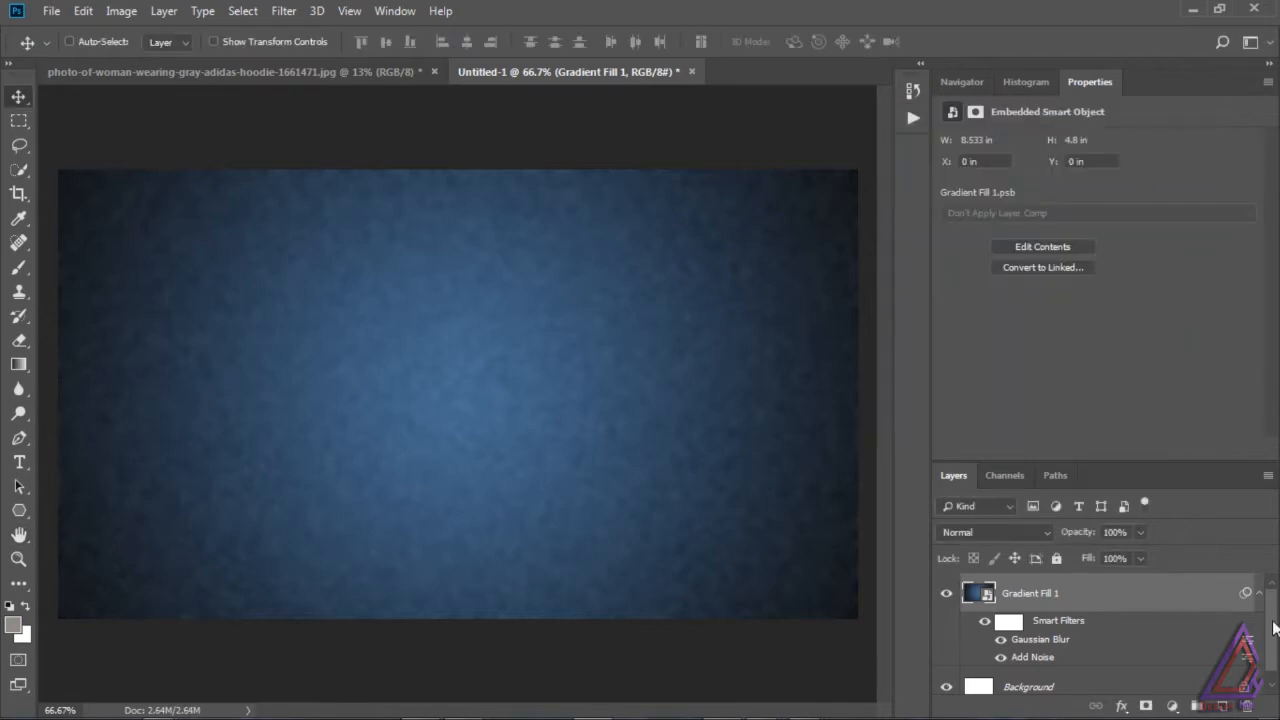
# - Unlock the background layer and group it together with the gradient fill layer
pyautogui.moveTo(1273, 622); pyautogui.dragTo(1274, 655)
pyautogui.doubleClick(1244, 676)
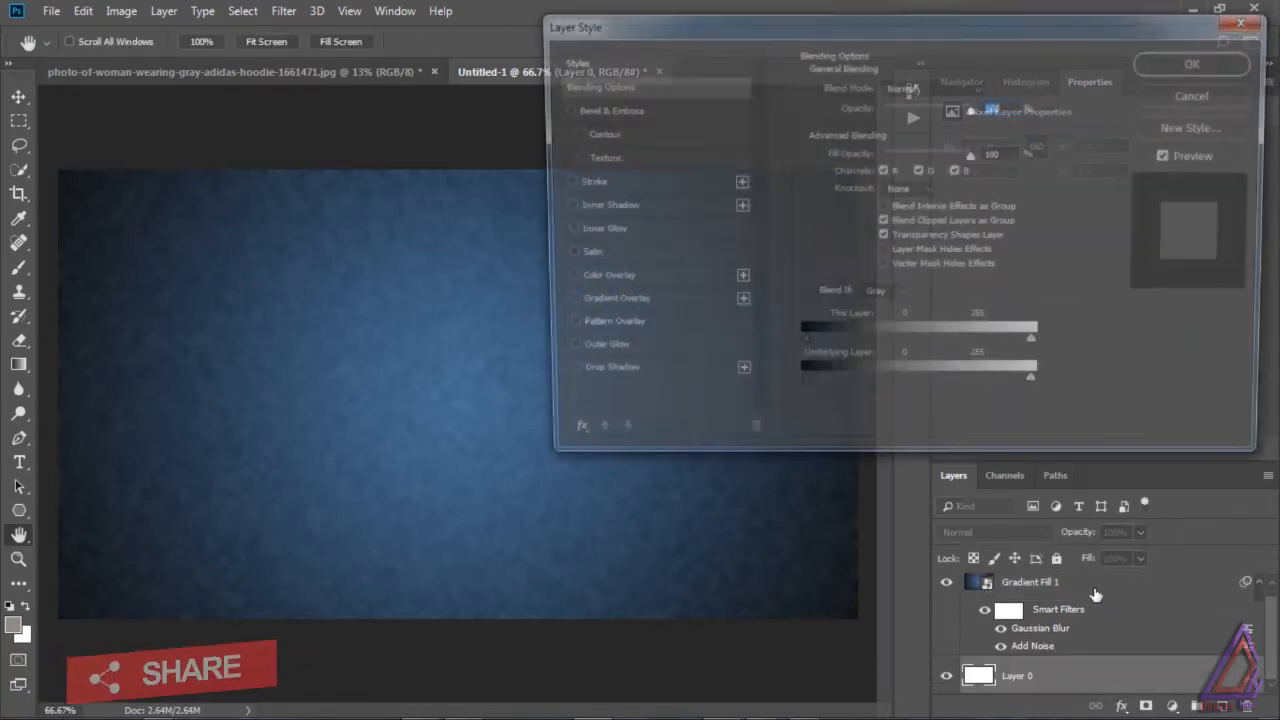
pyautogui.click(1205, 99)
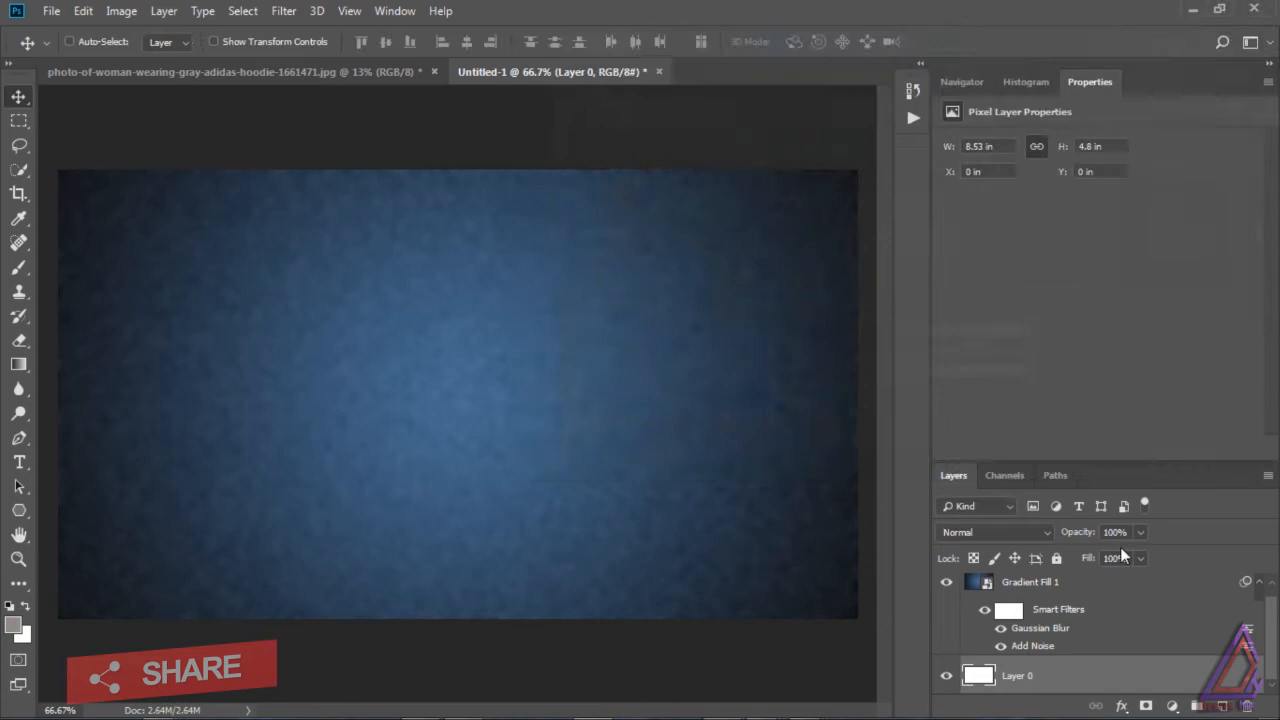
pyautogui.click(1059, 592)
pyautogui.keyDown('shift'); pyautogui.click(1055, 684); pyautogui.keyUp('shift')
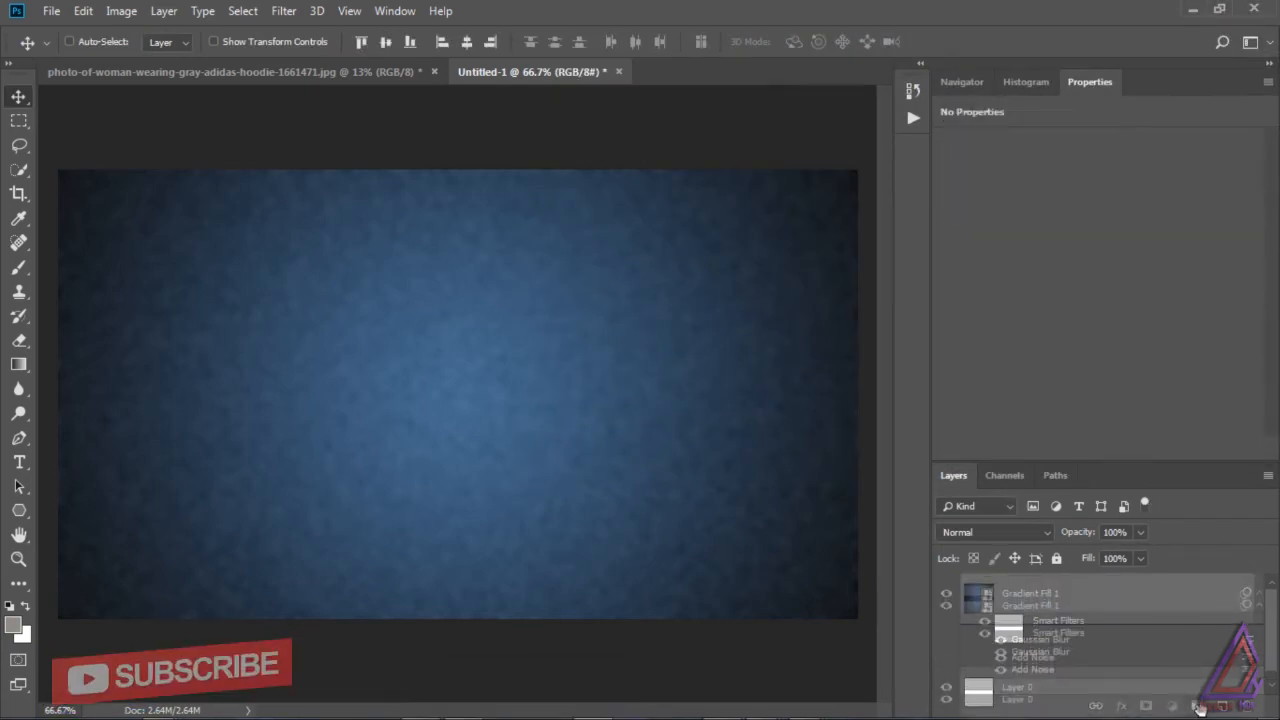
pyautogui.hotkey('ctrl', 'g')
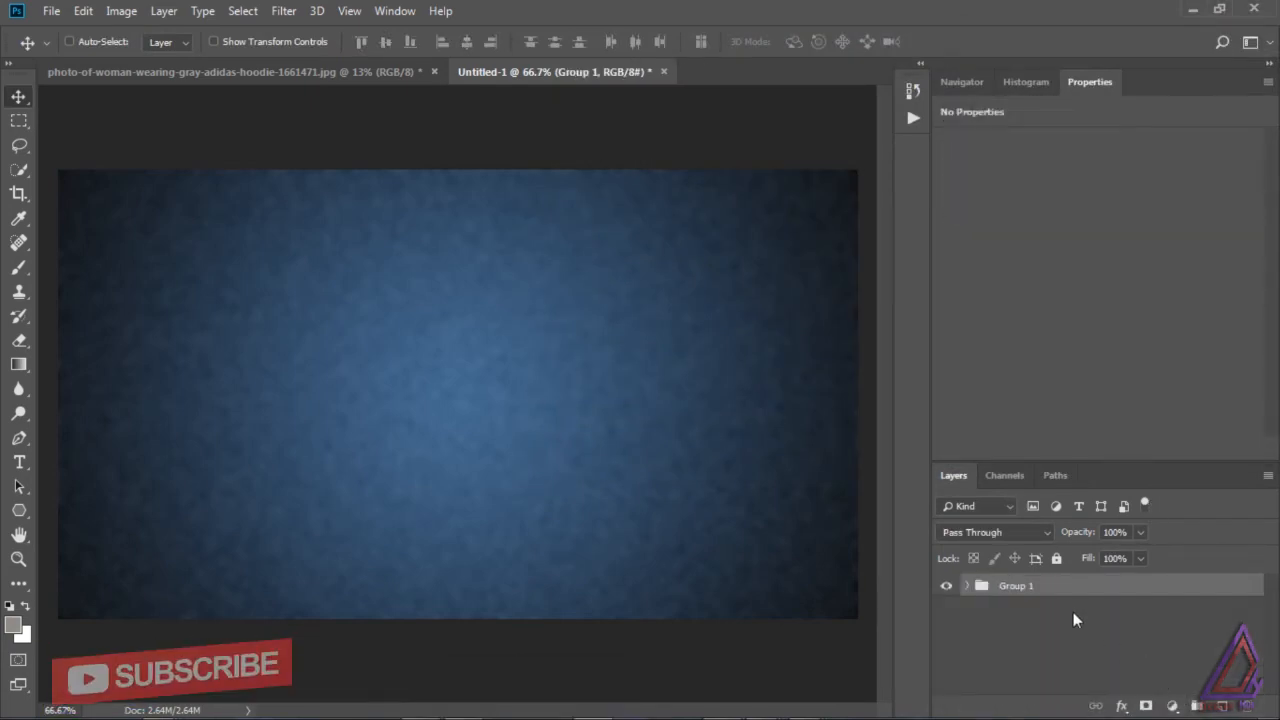
# - Rename the background layer group as BG
pyautogui.doubleClick(1016, 588)
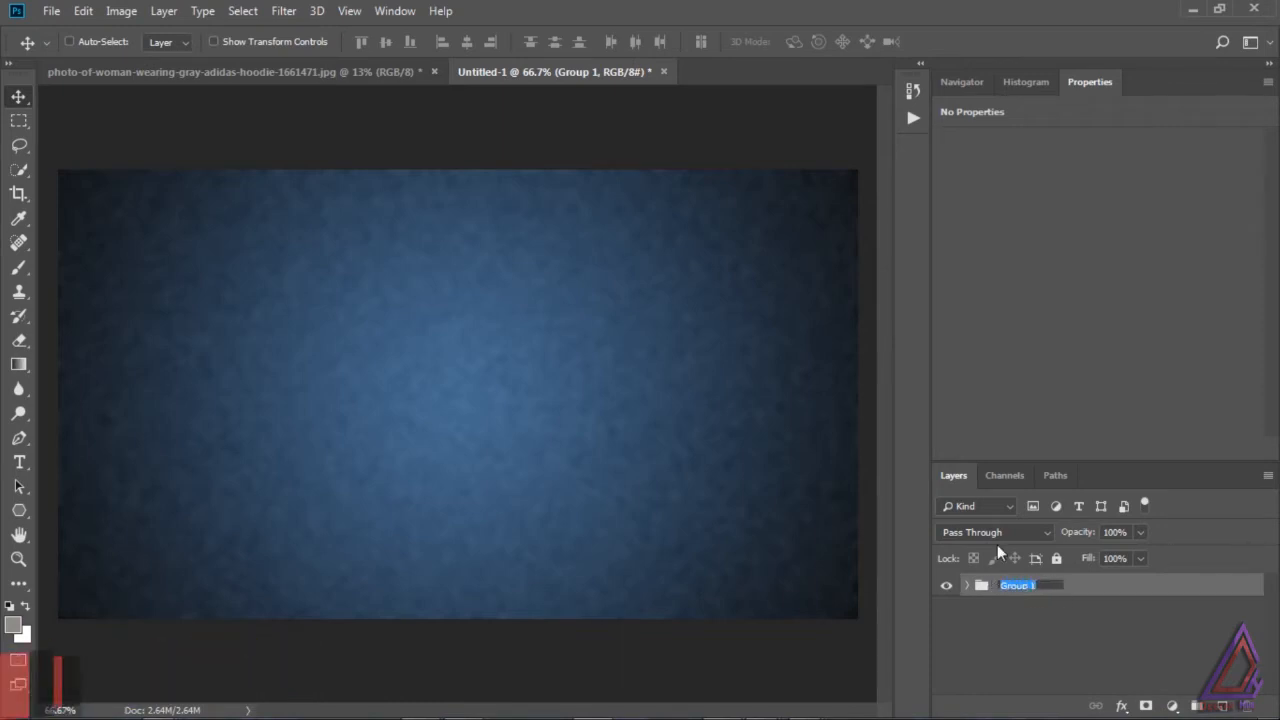
pyautogui.write('G')
pyautogui.press('BackSpace')
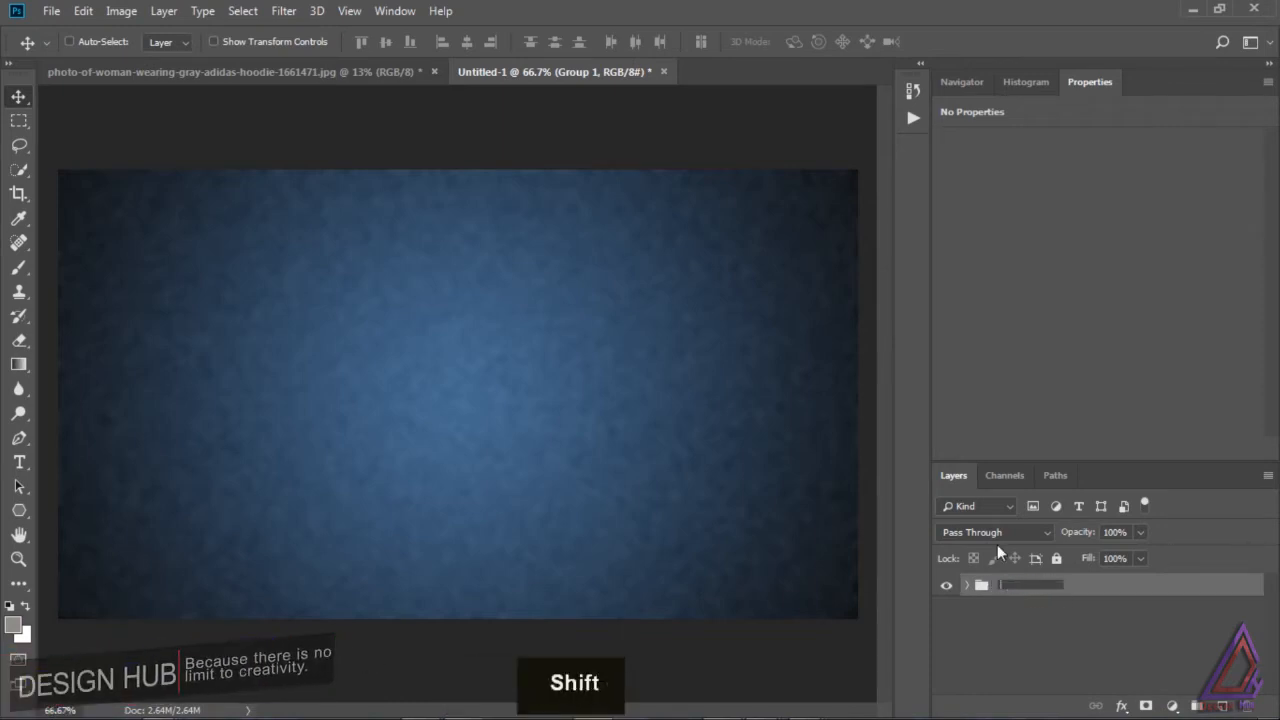
pyautogui.write('BG')
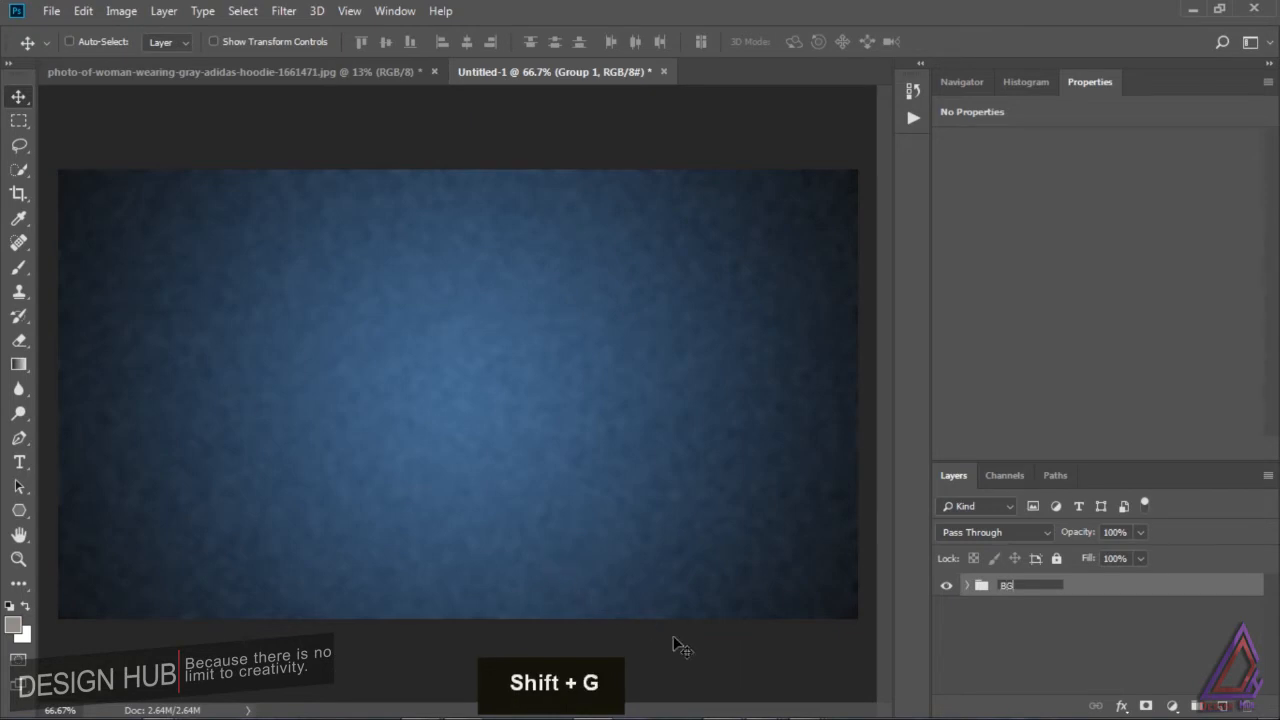
# - In the hoodie photo document, select the woman with Select Subject and mask out her grey background
pyautogui.click(266, 72)
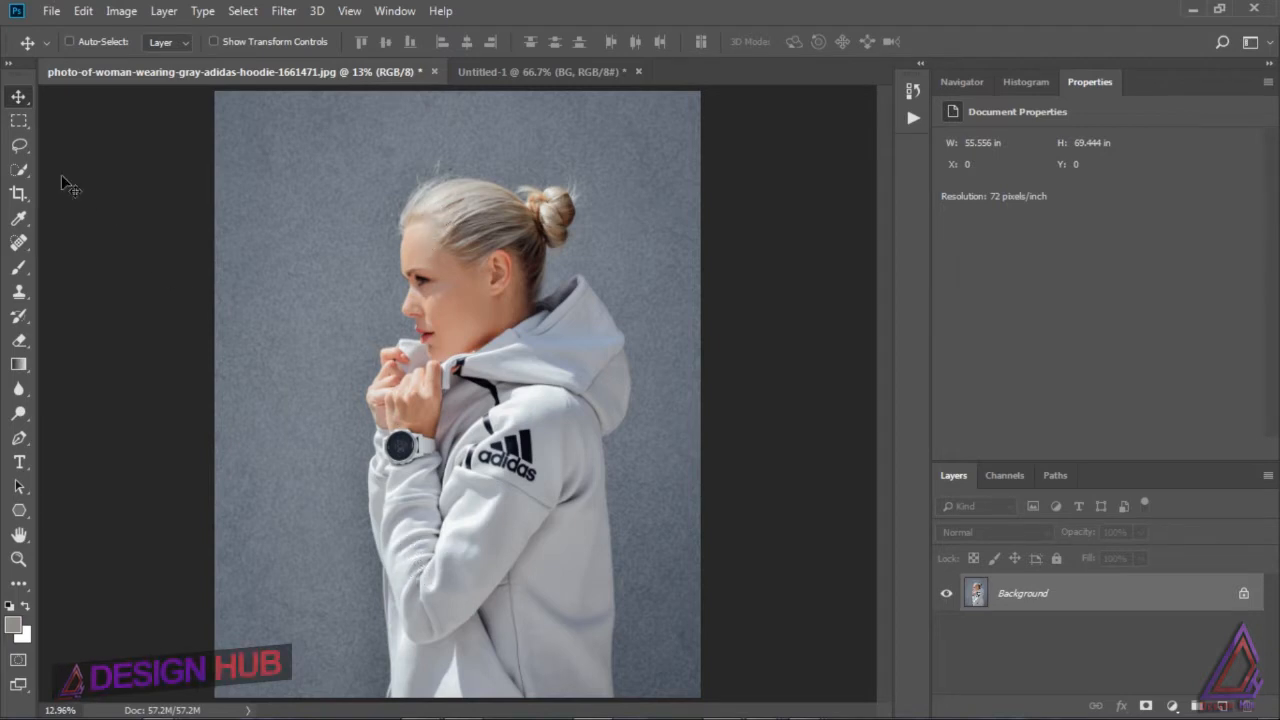
pyautogui.click(19, 169)
pyautogui.click(100, 168)
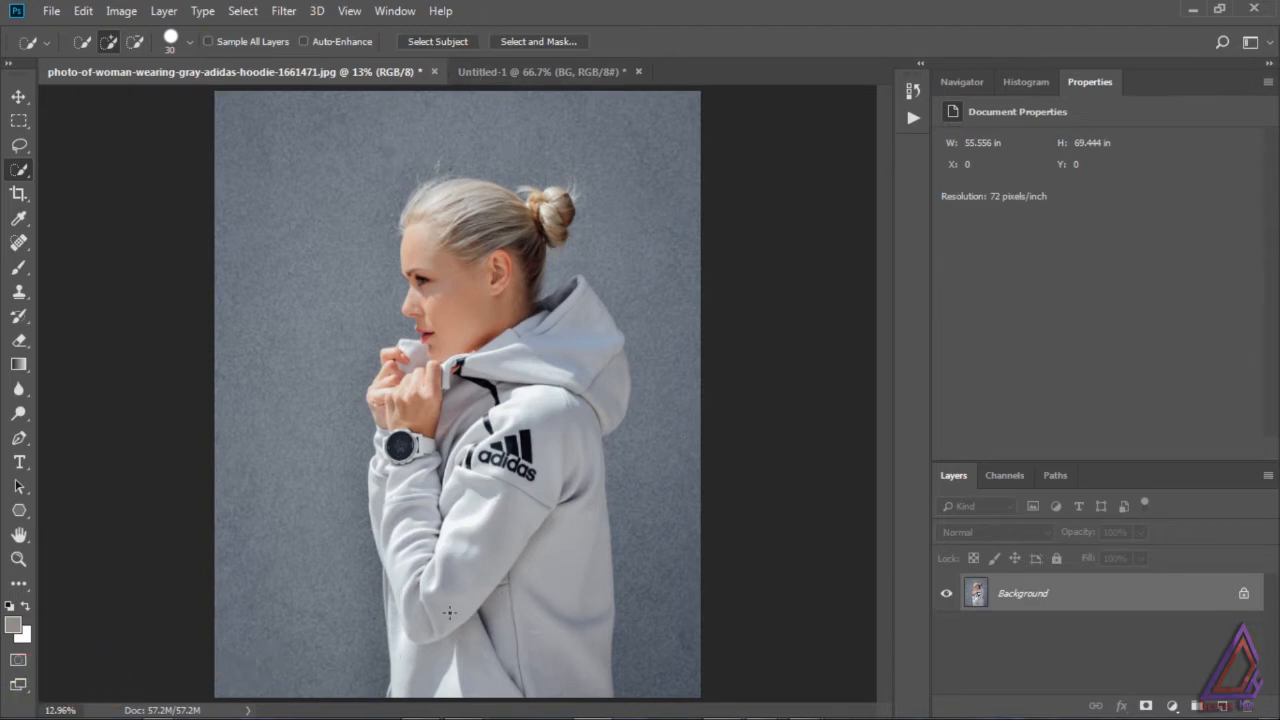
pyautogui.click(434, 39)
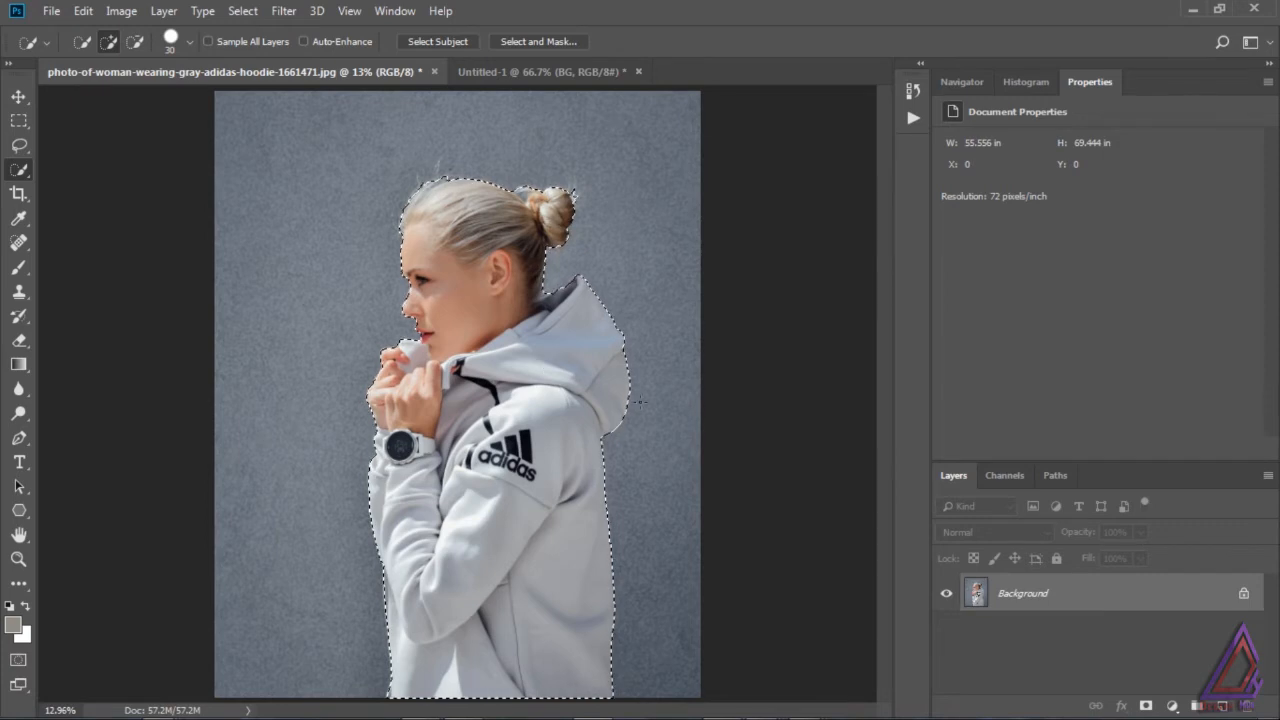
pyautogui.click(1147, 706)
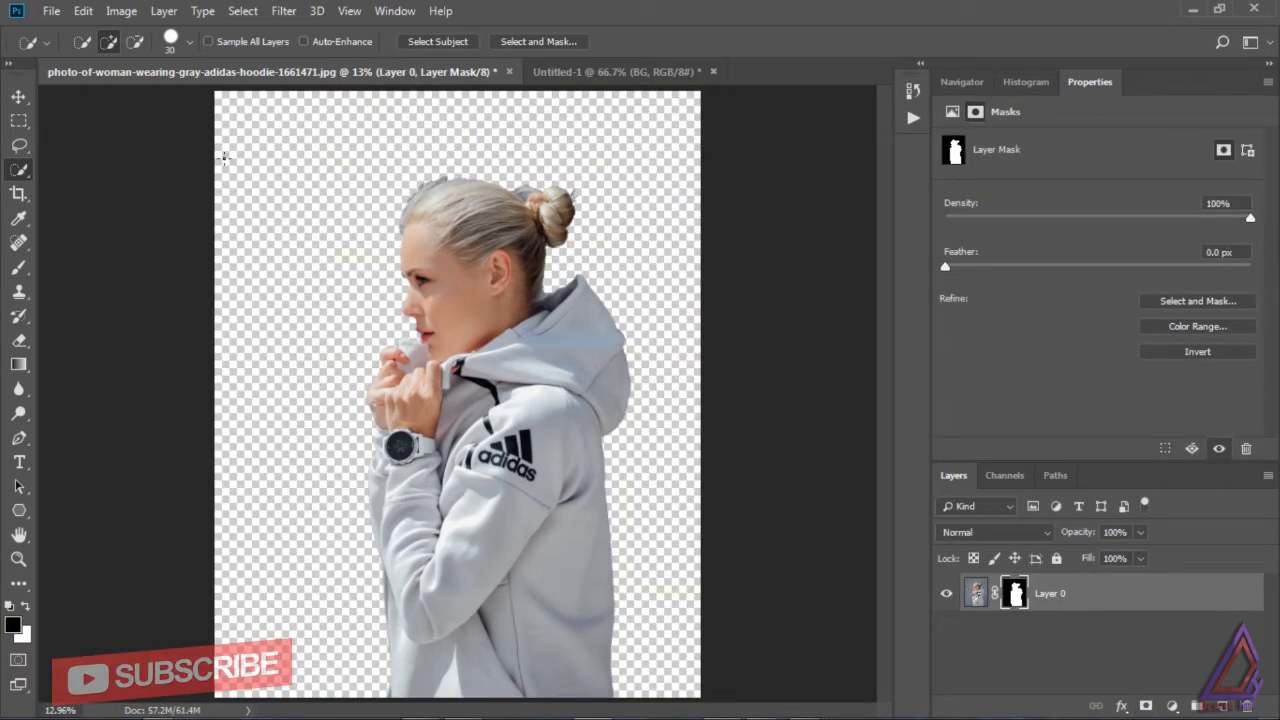
# - Bring the masked woman into the Untitled-1 document, scale her to 22%, and place her with her whole head inside the canvas
pyautogui.press('v')
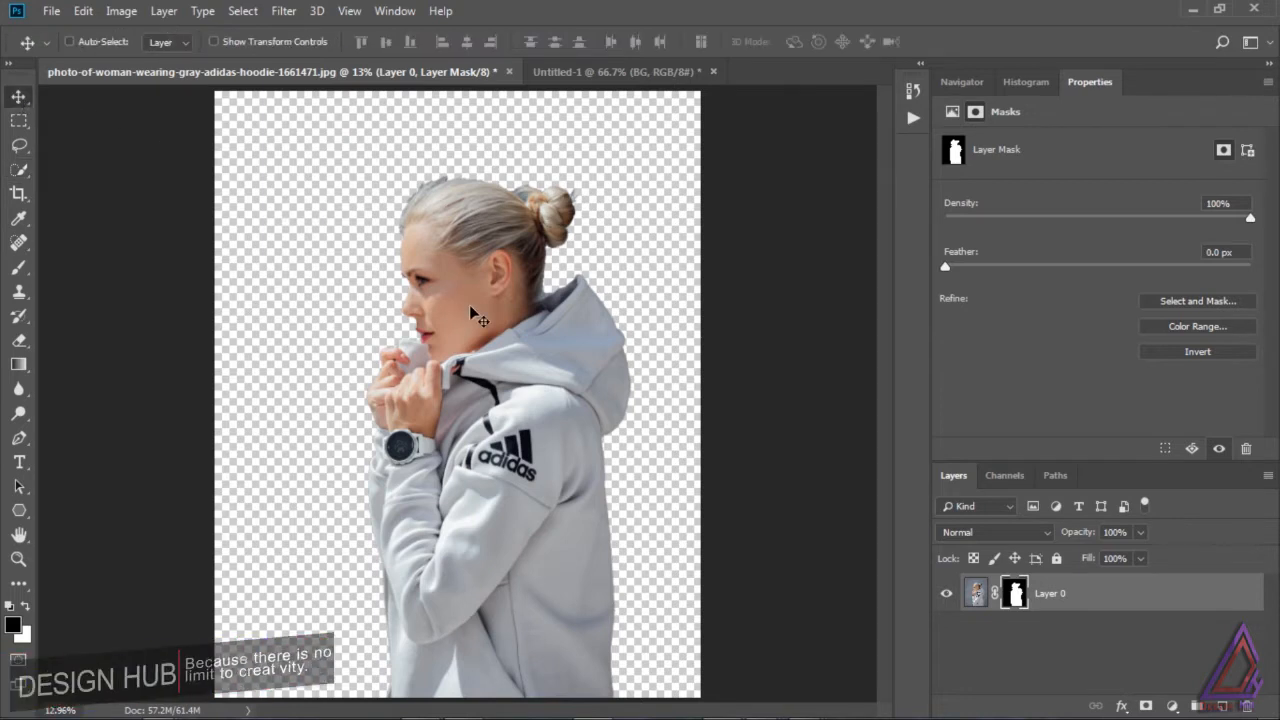
pyautogui.moveTo(478, 318); pyautogui.dragTo(474, 420)
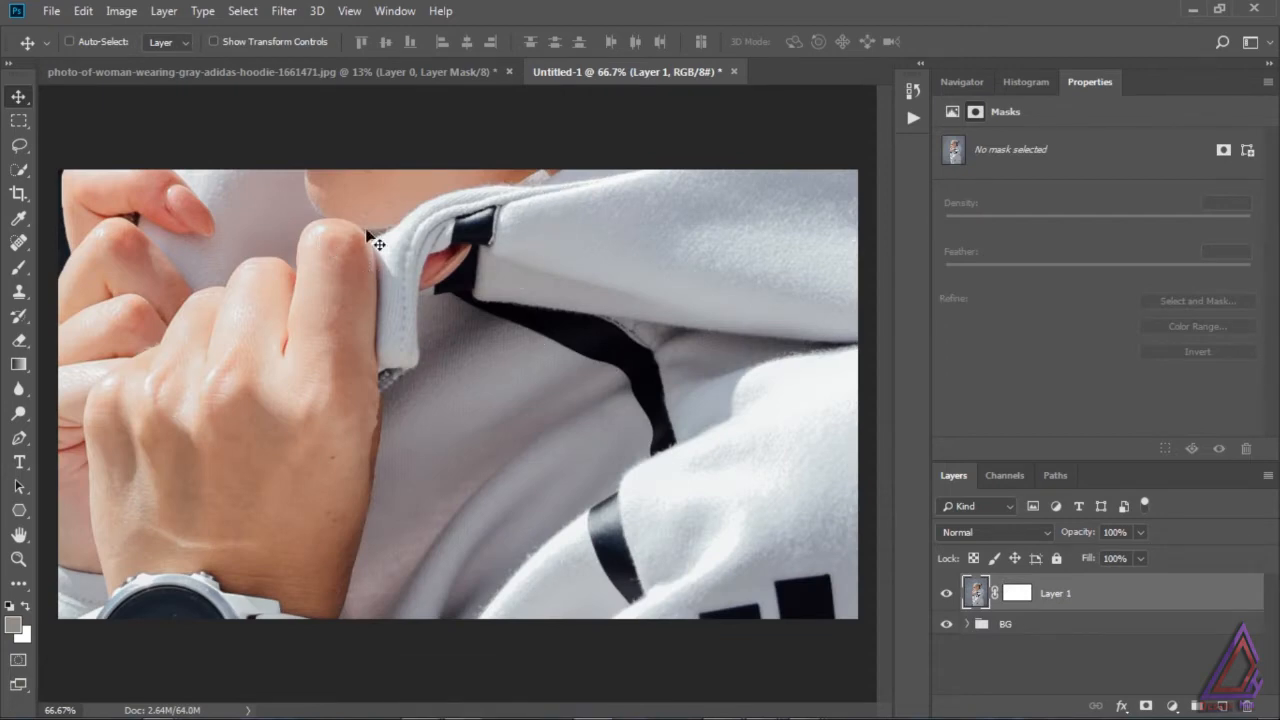
pyautogui.hotkey('ctrl', 't')
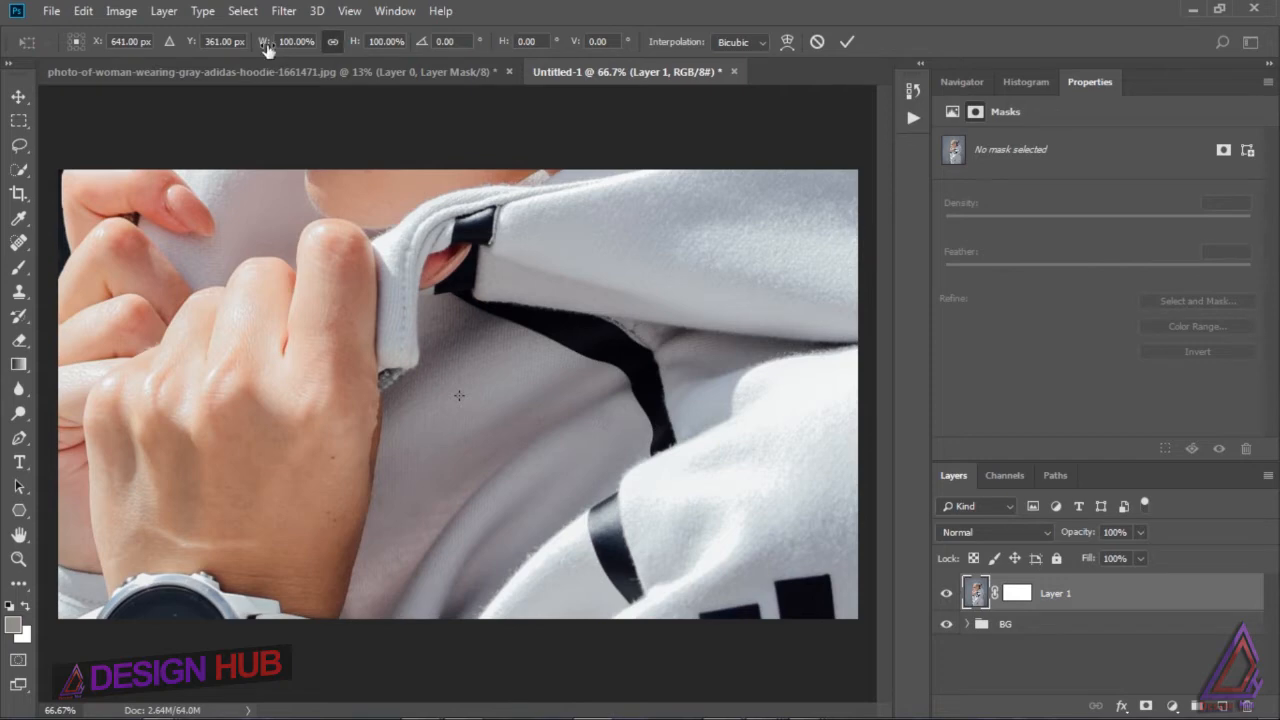
pyautogui.moveTo(268, 55); pyautogui.dragTo(193, 75)
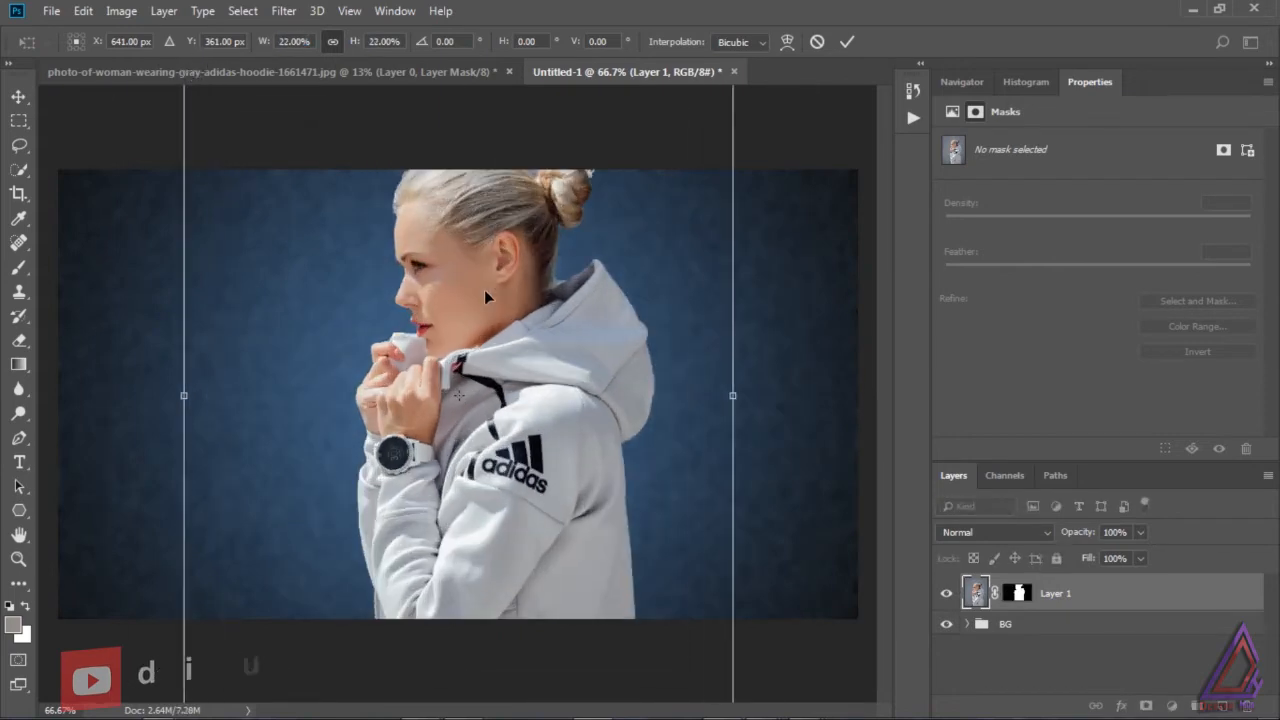
pyautogui.moveTo(484, 289); pyautogui.dragTo(449, 315)
pyautogui.click(18, 96)
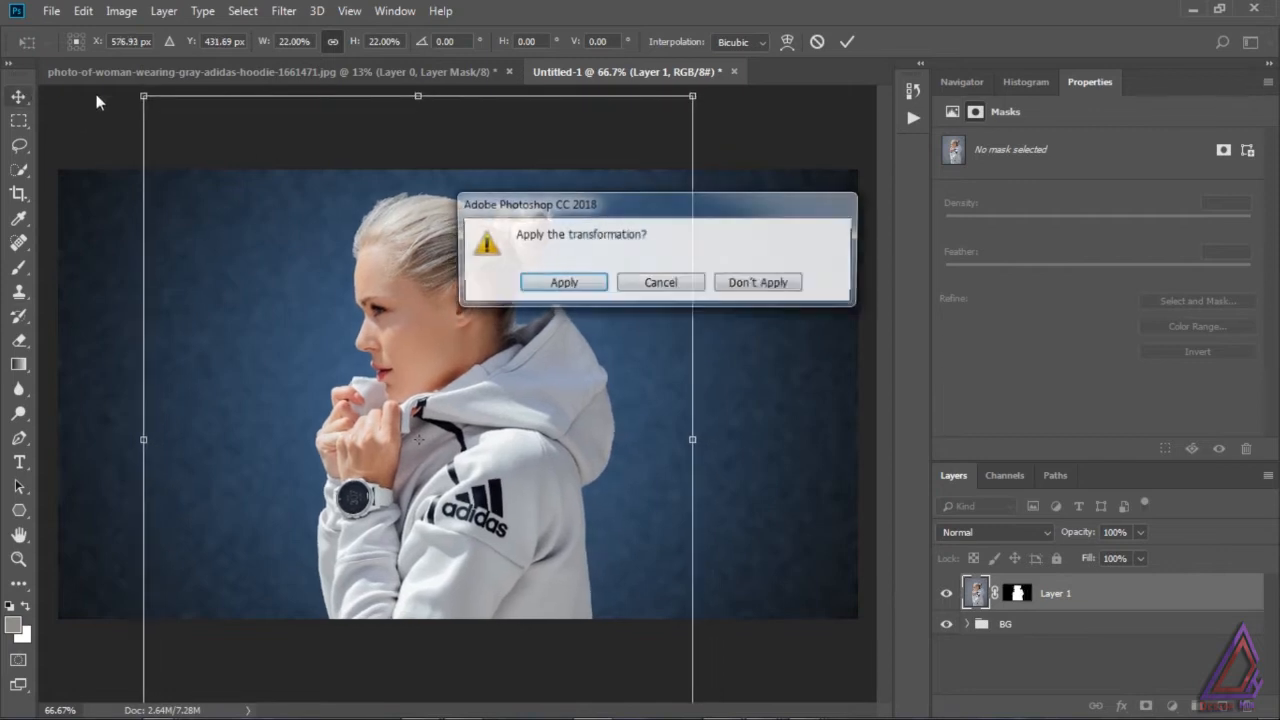
pyautogui.click(560, 283)
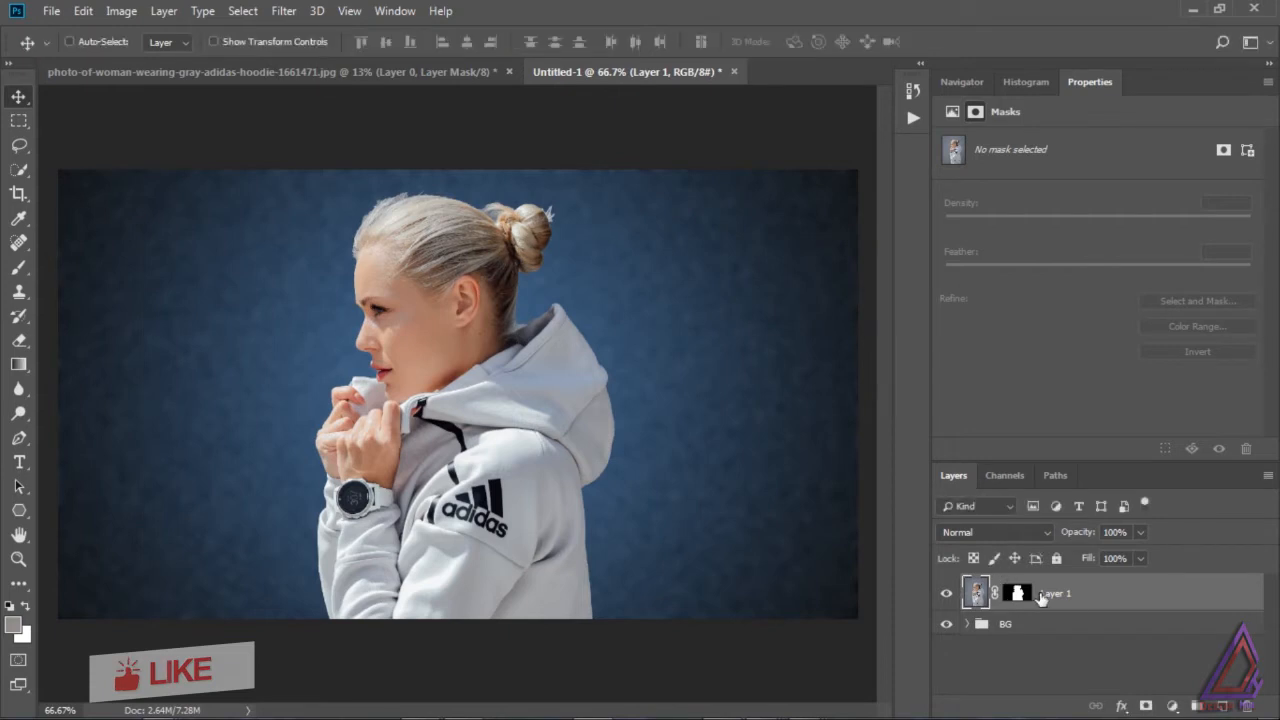
# - Apply the layer mask permanently to the woman's layer
pyautogui.click(1020, 595)
pyautogui.rightClick(1020, 595)
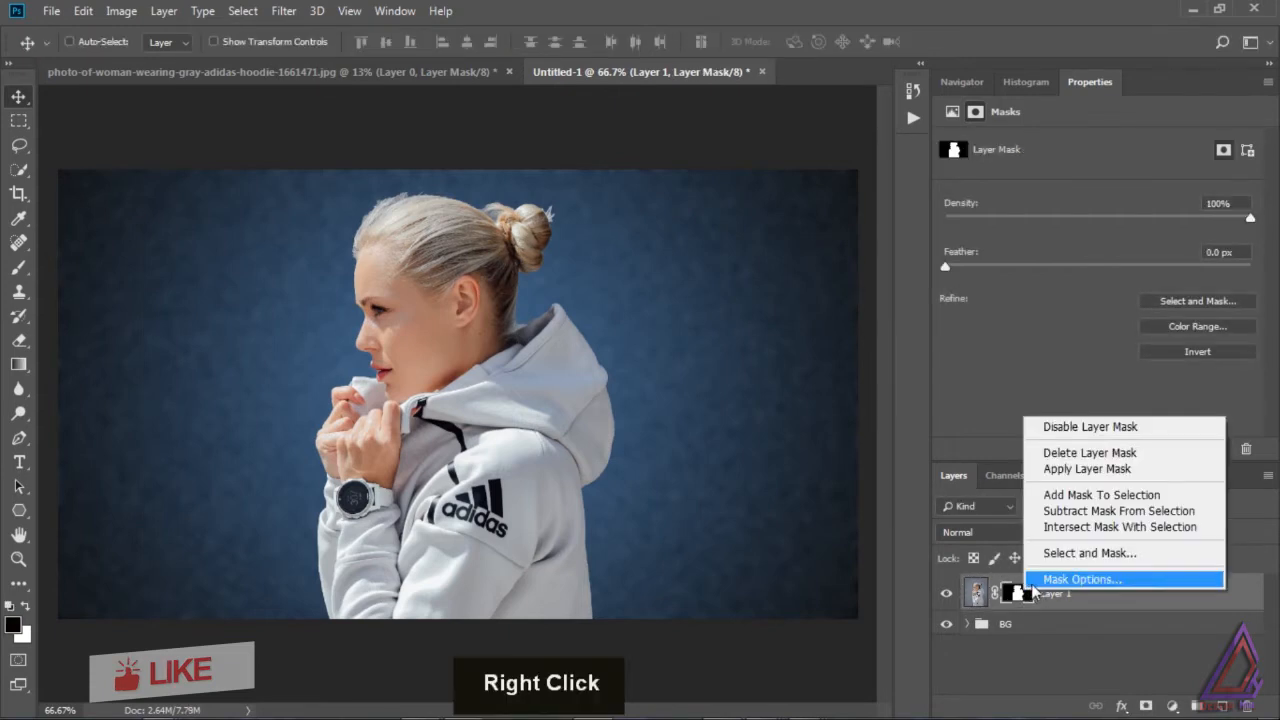
pyautogui.click(1093, 469)
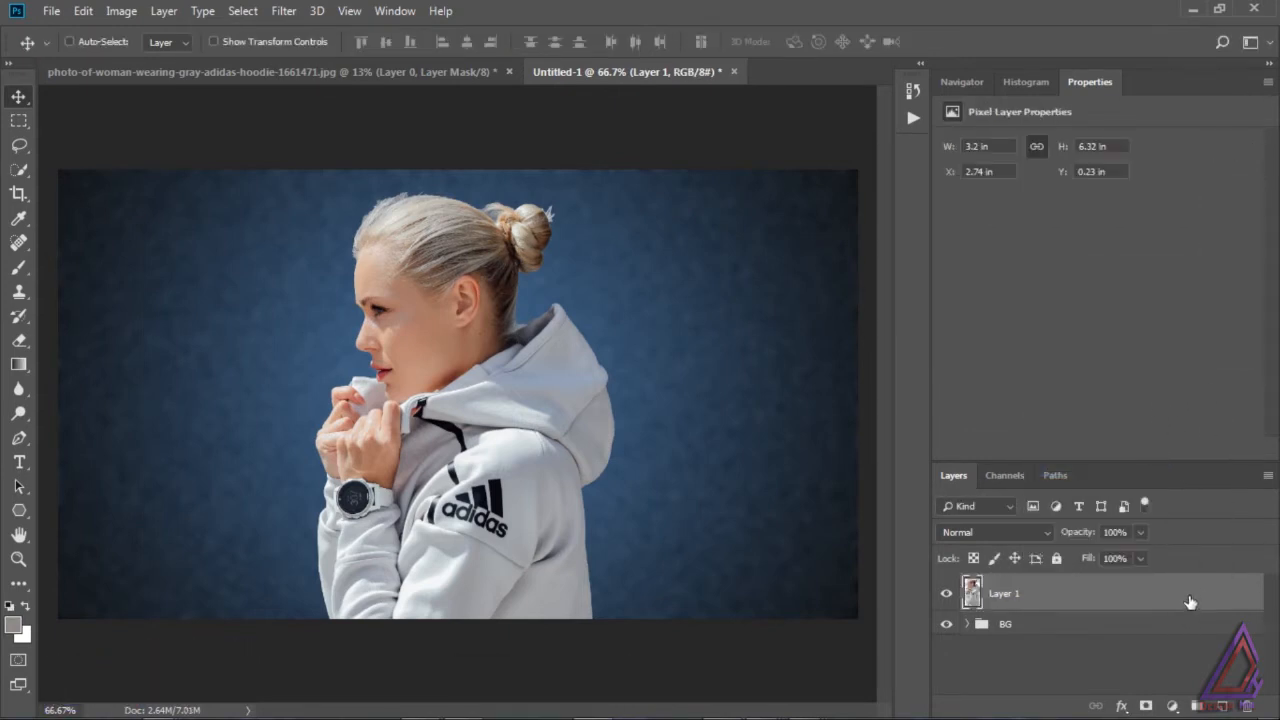
# - Duplicate the woman's layer twice and hide both copies
pyautogui.hotkey('ctrl', 'j')
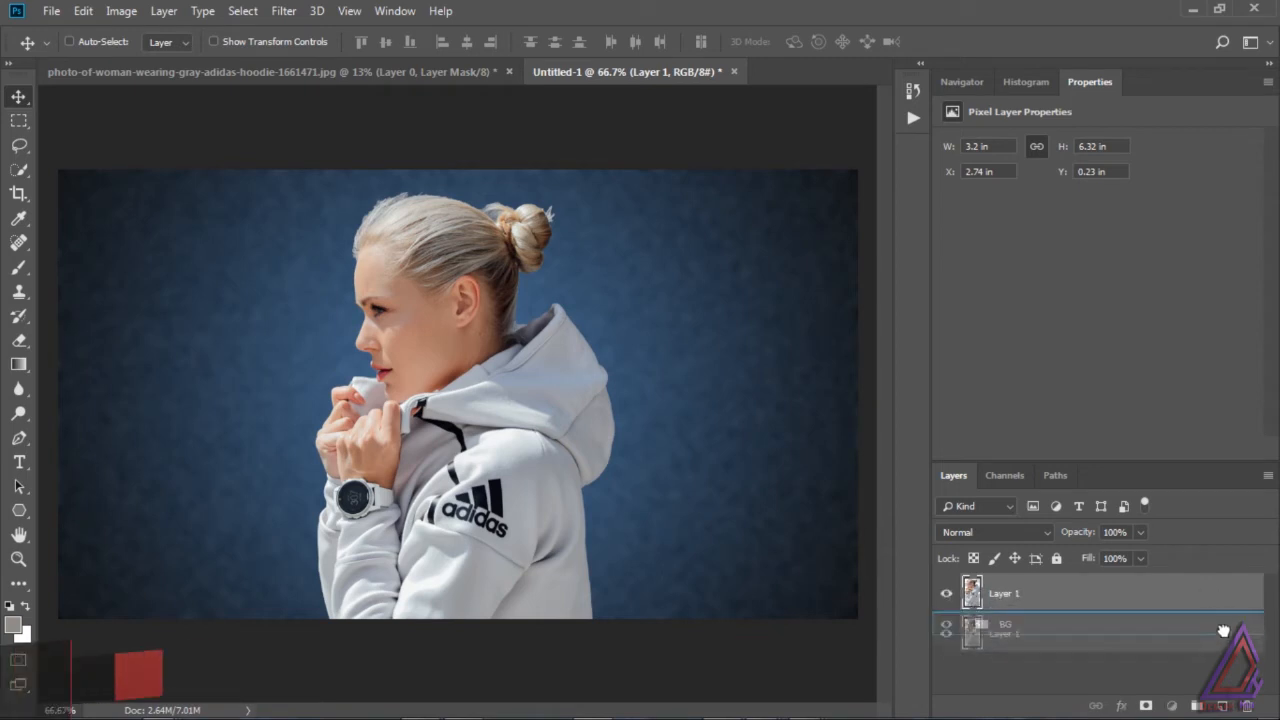
pyautogui.hotkey('ctrl', 'j')
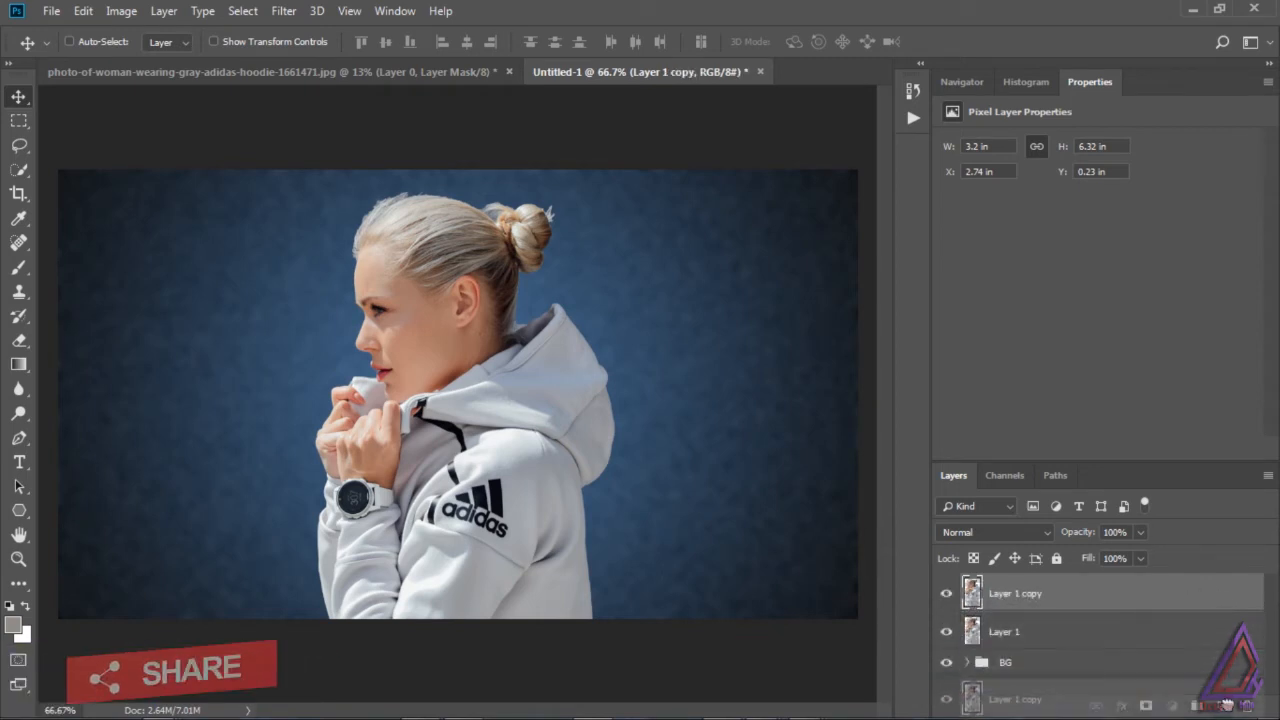
pyautogui.moveTo(954, 595); pyautogui.dragTo(954, 640)
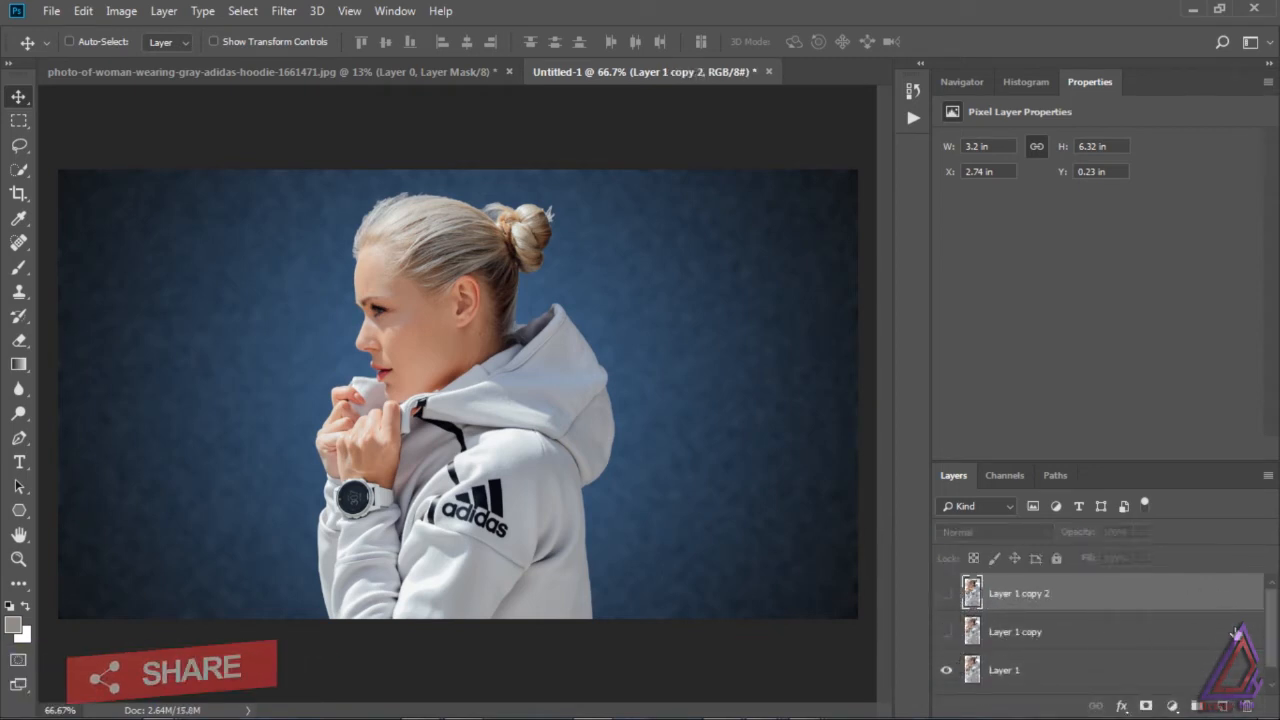
# - Add a layer mask to the original Layer 1, invert it to black, and set its density to 90%
pyautogui.scroll(-1, 1200, 640)
pyautogui.click(1042, 658)
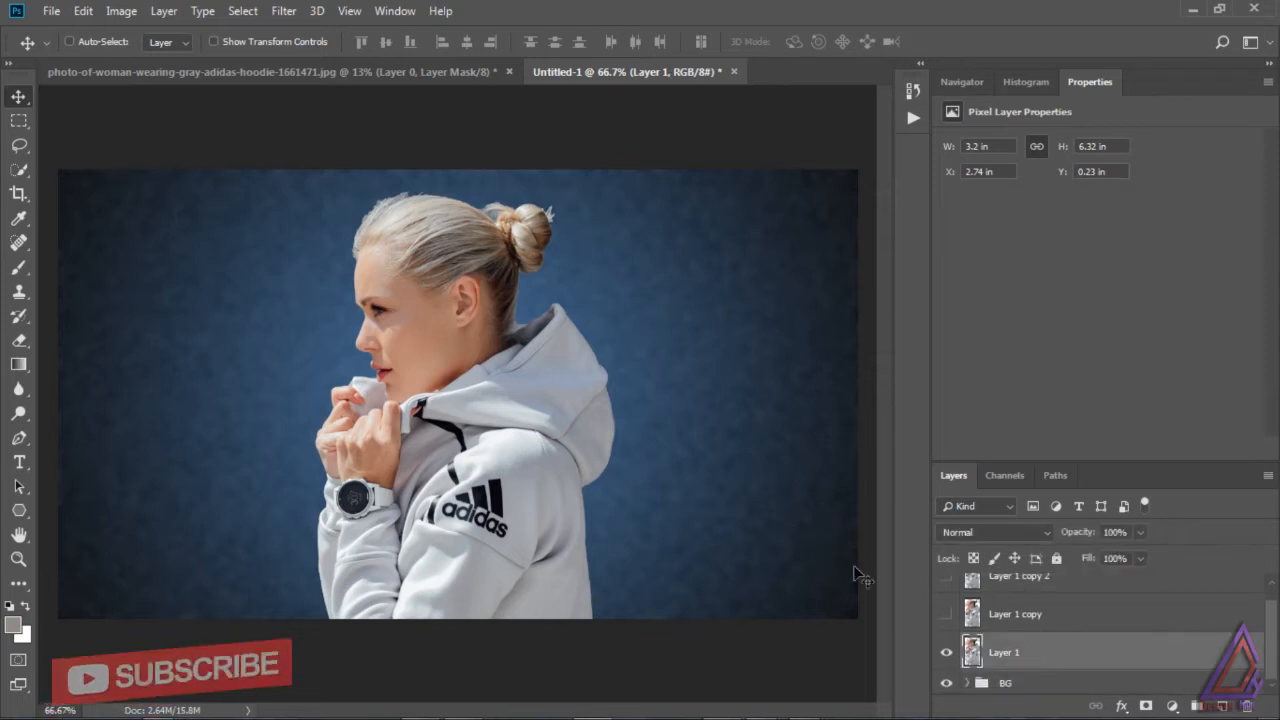
pyautogui.click(1146, 705)
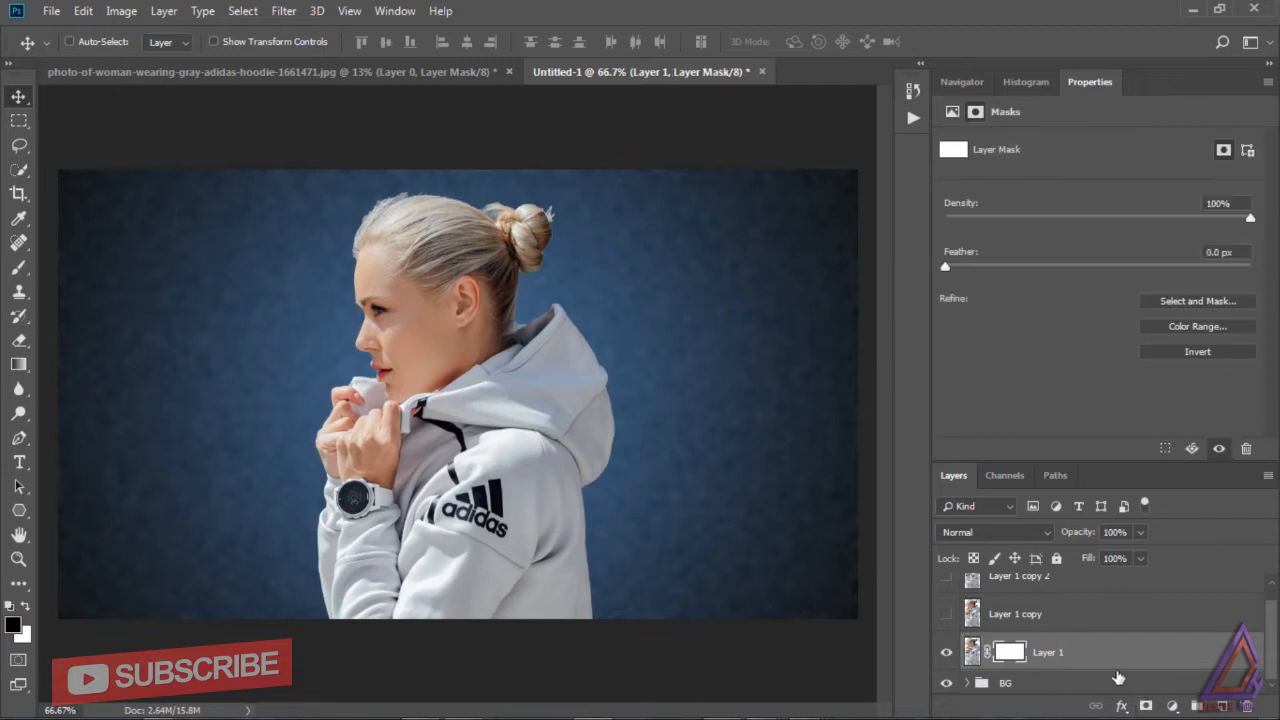
pyautogui.click(1195, 353)
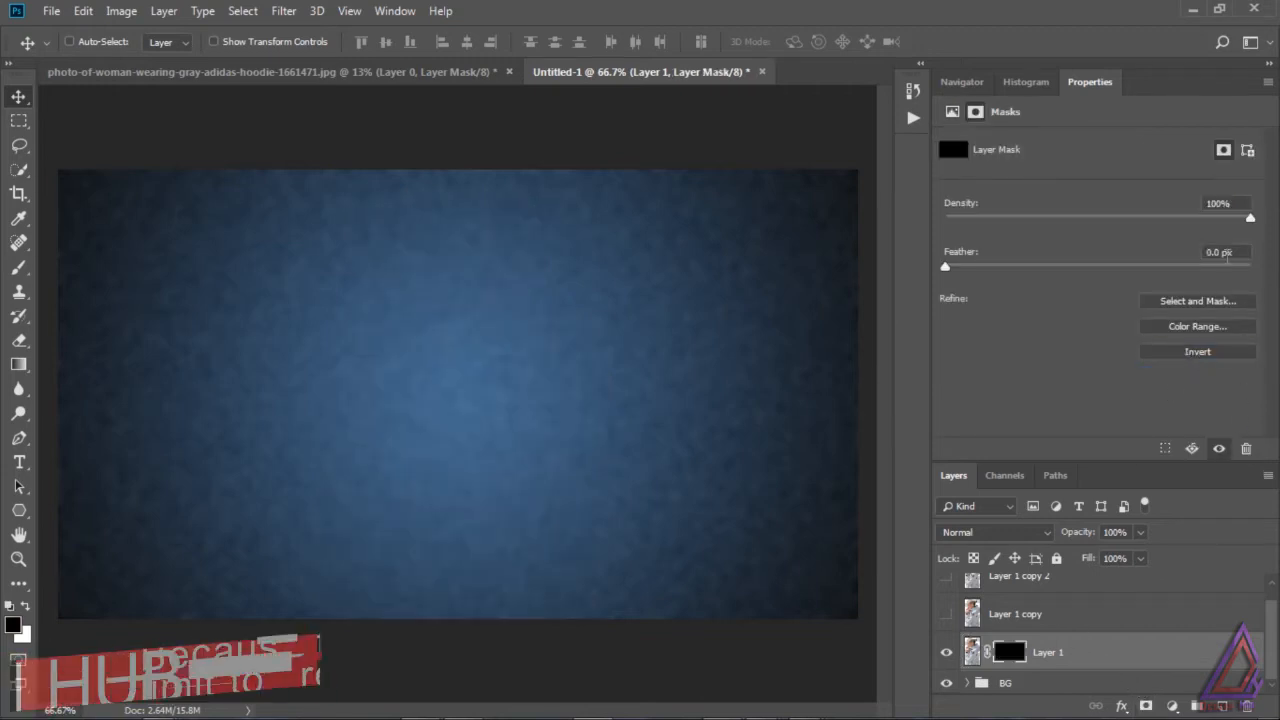
pyautogui.moveTo(1250, 217); pyautogui.dragTo(1222, 226)
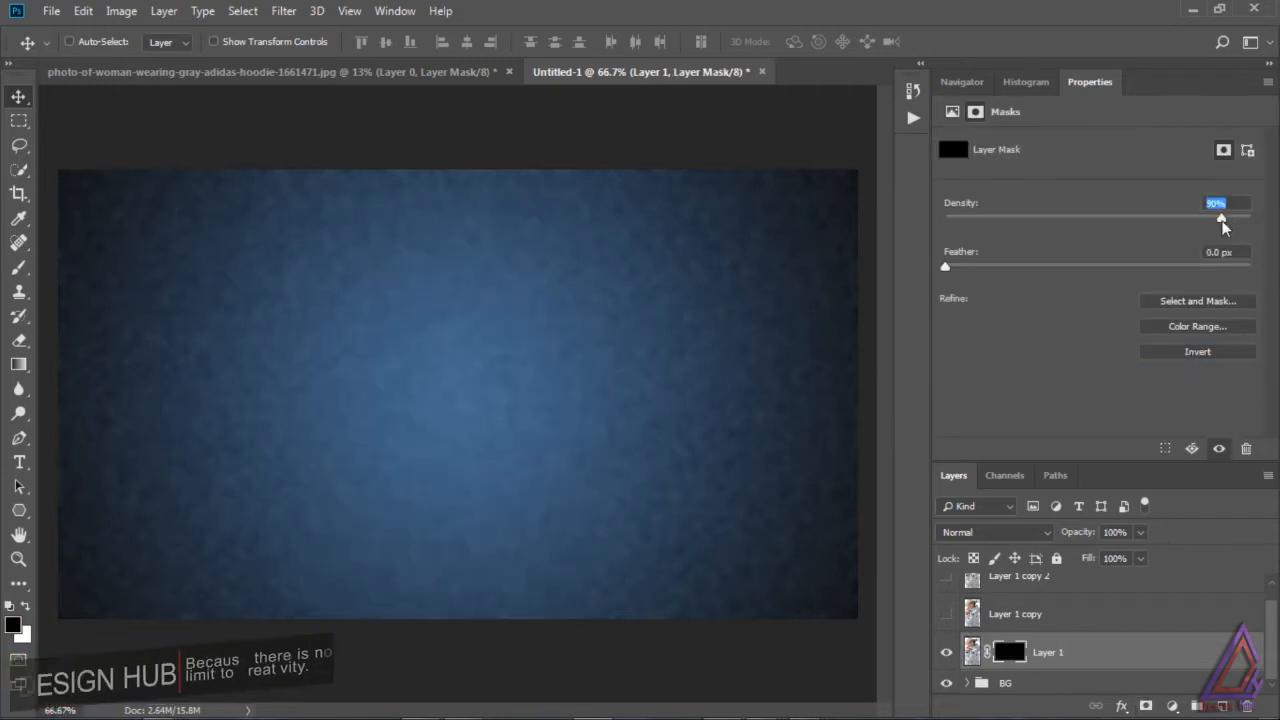
# - Activate the Brush tool and restore the Legacy Brushes set to the brush presets
pyautogui.click(19, 267)
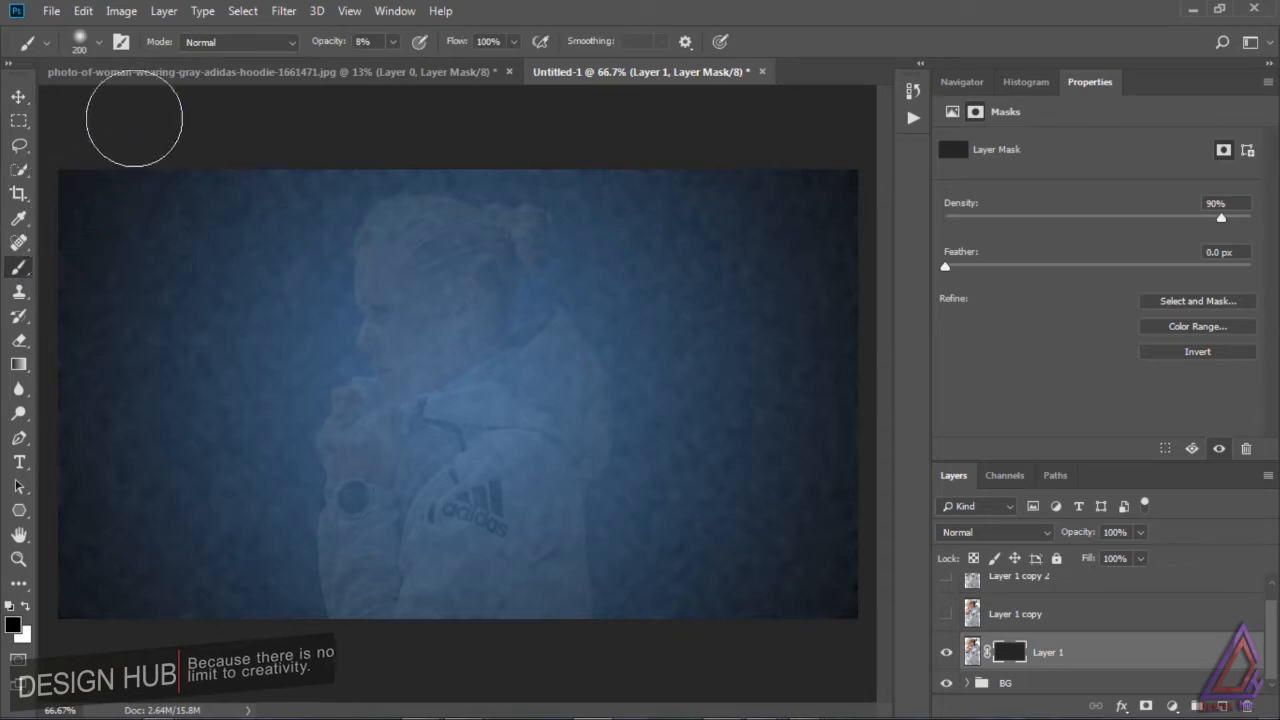
pyautogui.click(99, 42)
pyautogui.click(252, 77)
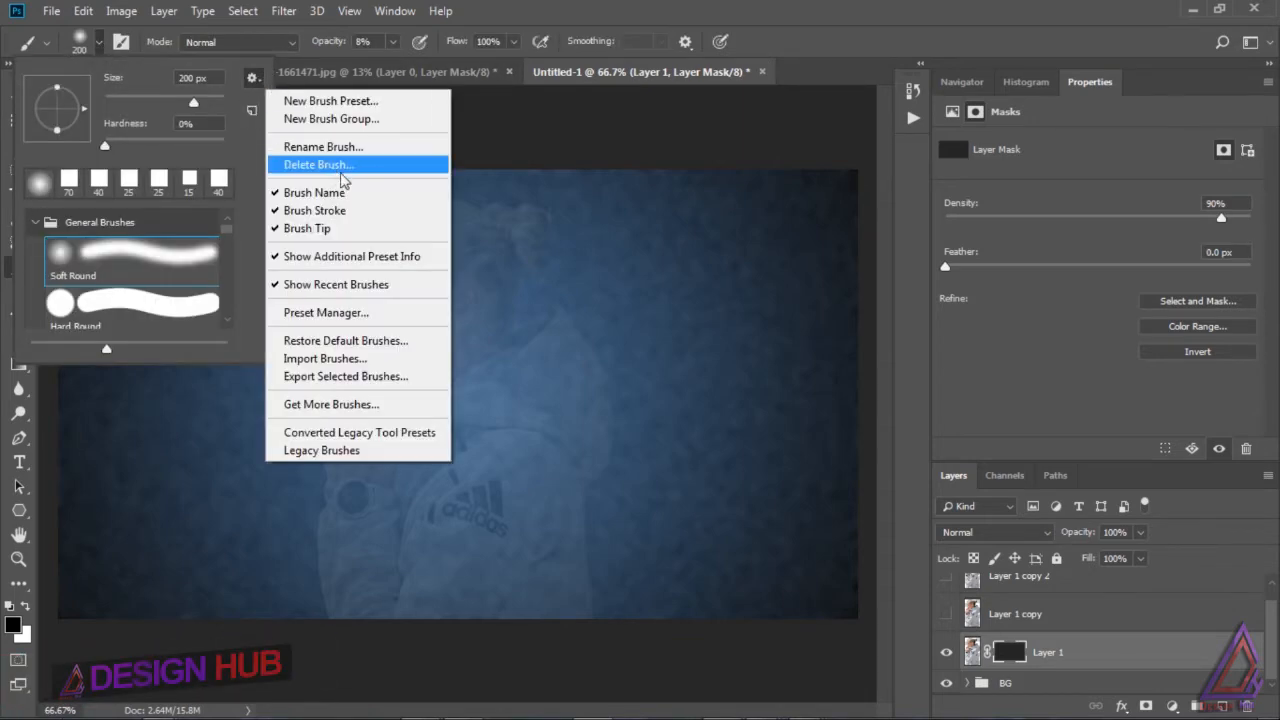
pyautogui.click(358, 452)
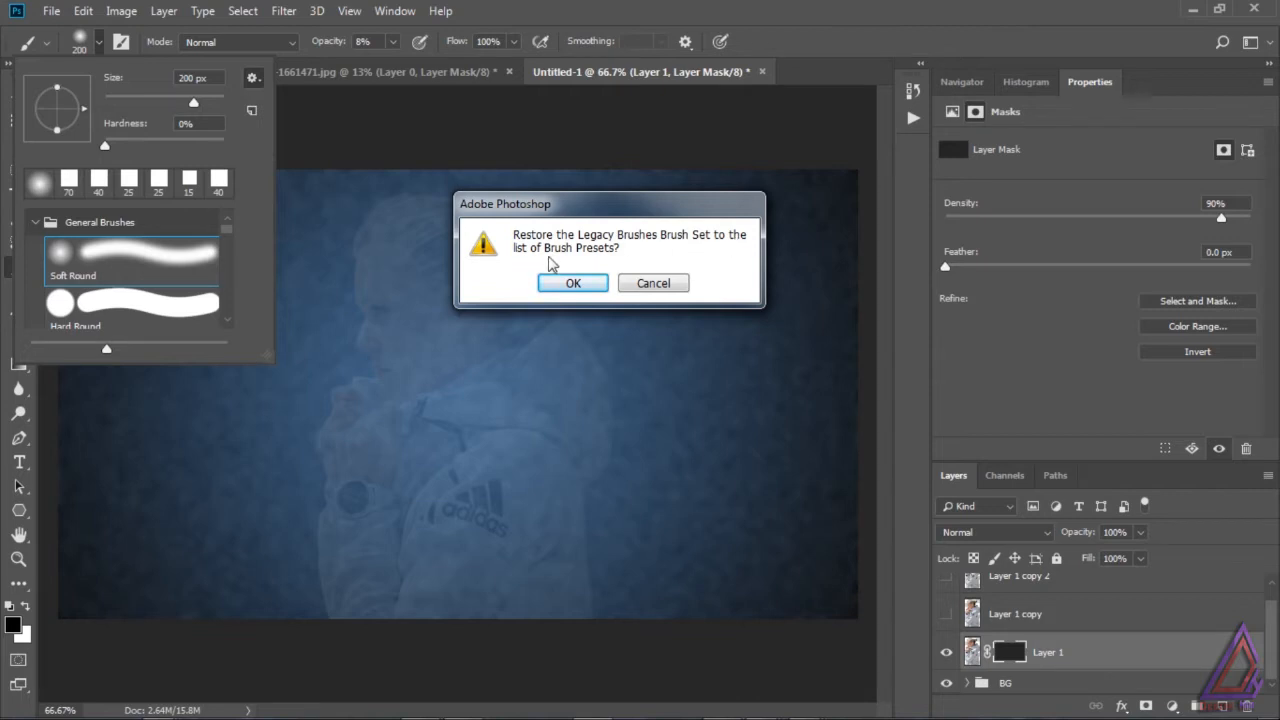
pyautogui.click(572, 283)
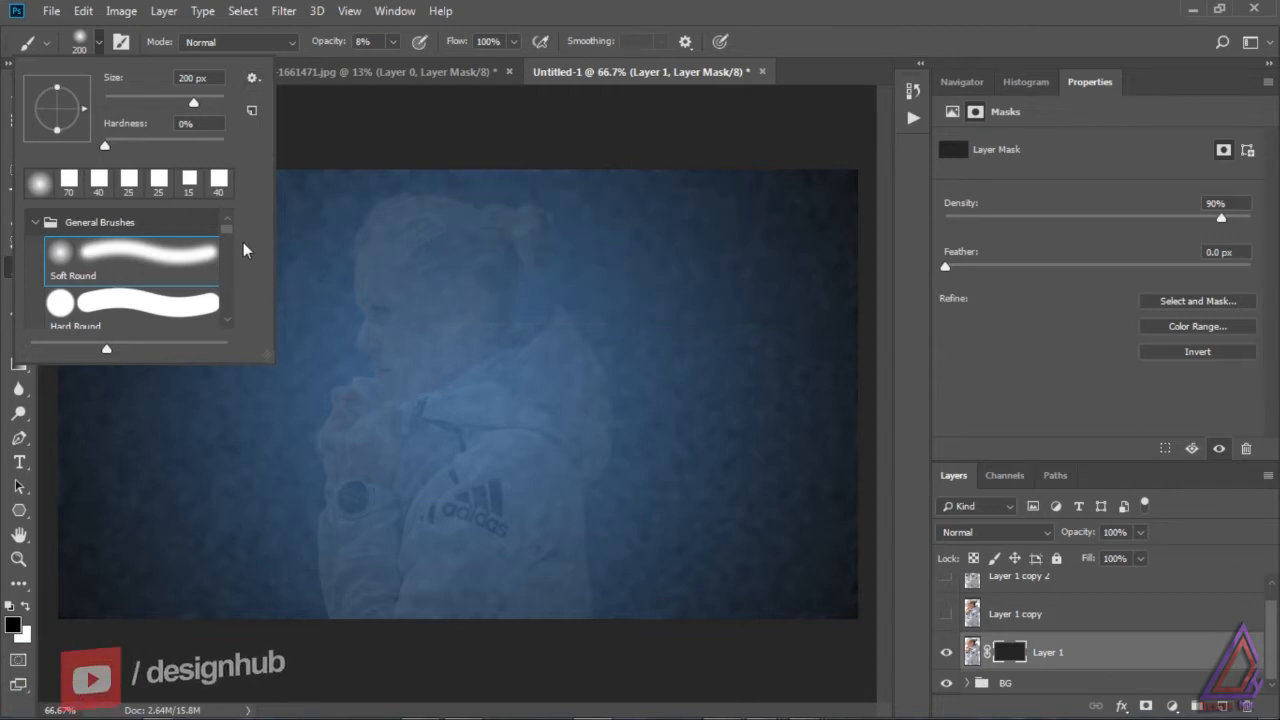
# - Choose the Hard Square 24 pixels brush from the legacy Square Brushes folder
pyautogui.moveTo(226, 236); pyautogui.dragTo(229, 328)
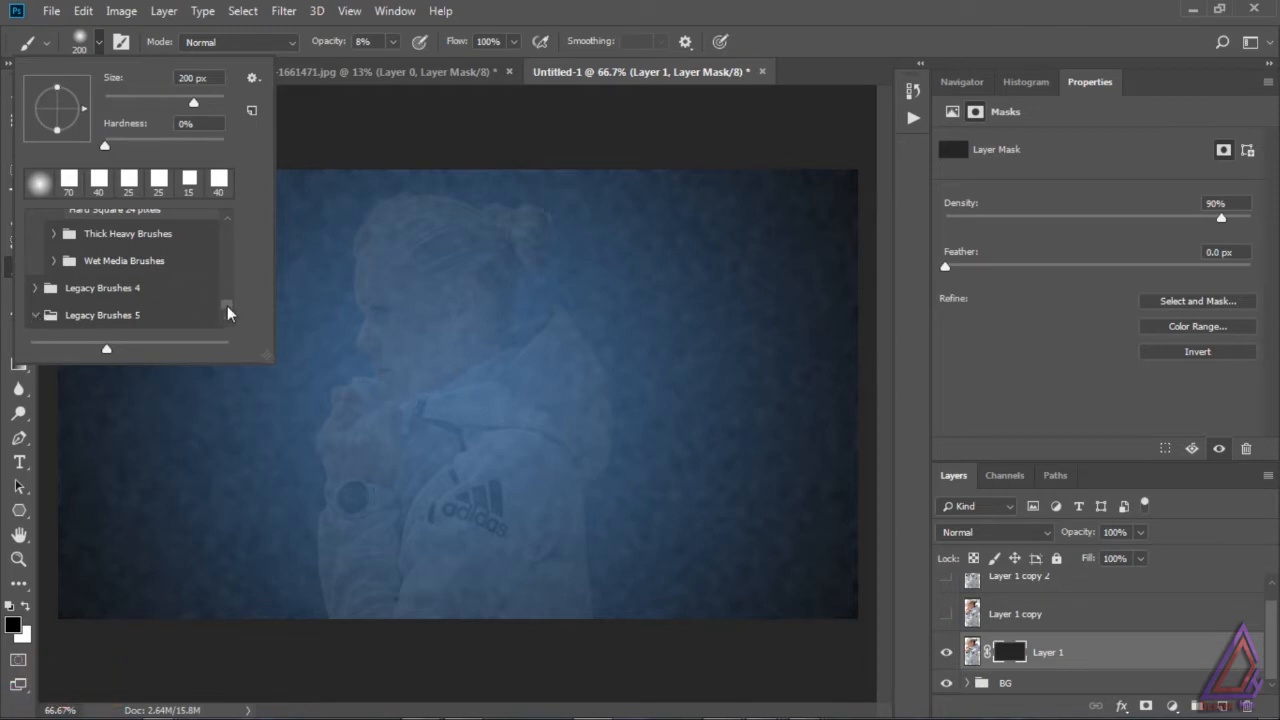
pyautogui.scroll(2, 229, 312)
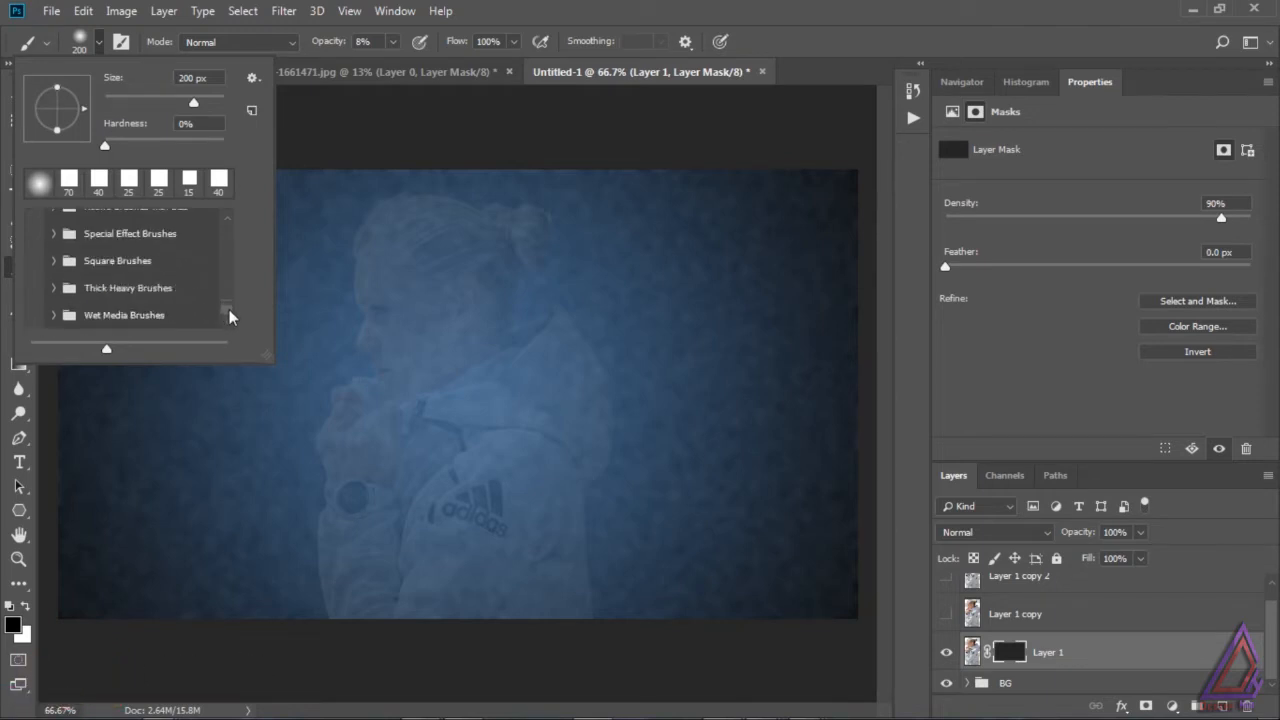
pyautogui.click(55, 261)
pyautogui.click(196, 302)
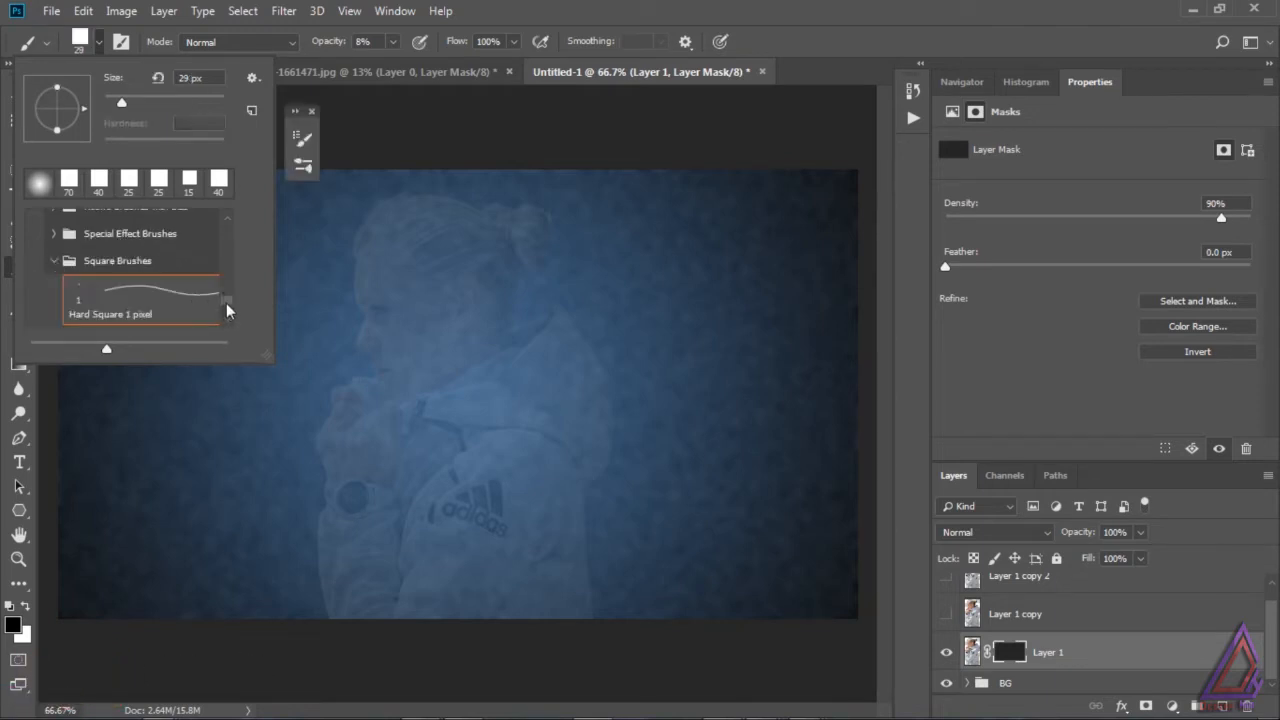
pyautogui.scroll(-5, 227, 311)
pyautogui.click(195, 257)
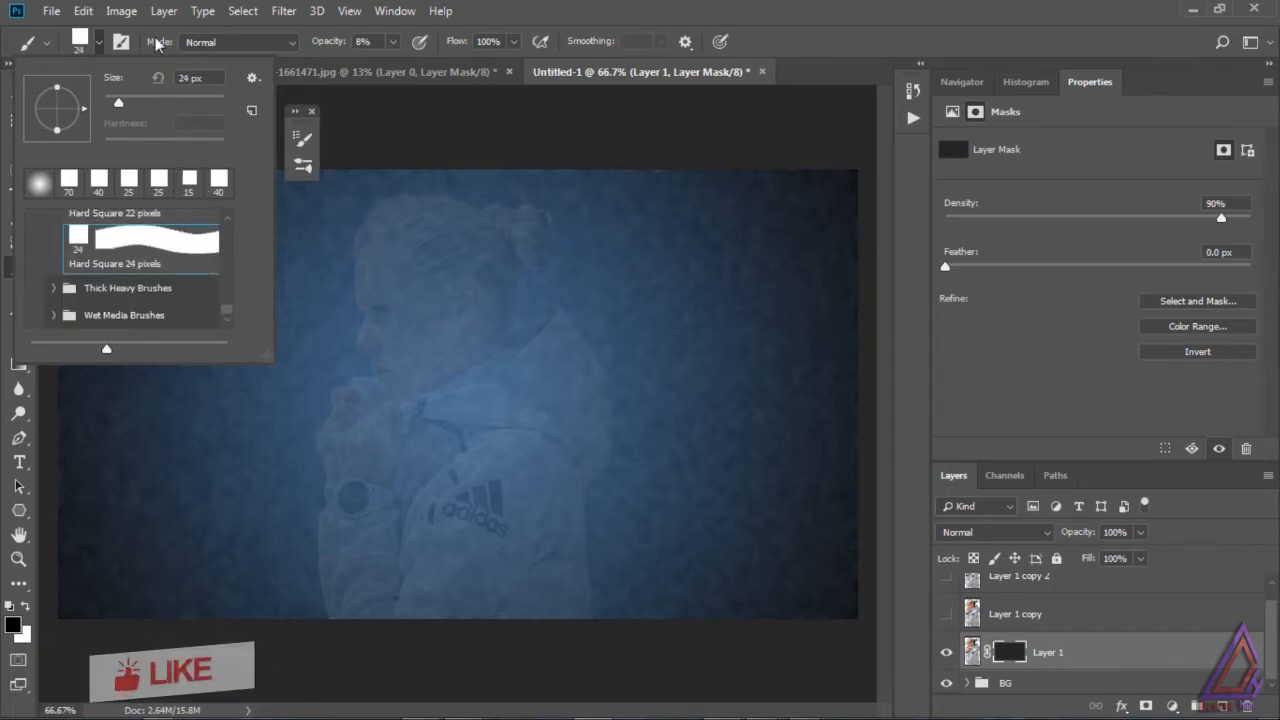
# - Increase the square brush's tip spacing so the squares separate, and enable Shape Dynamics with Size Jitter at 100%
pyautogui.click(131, 45)
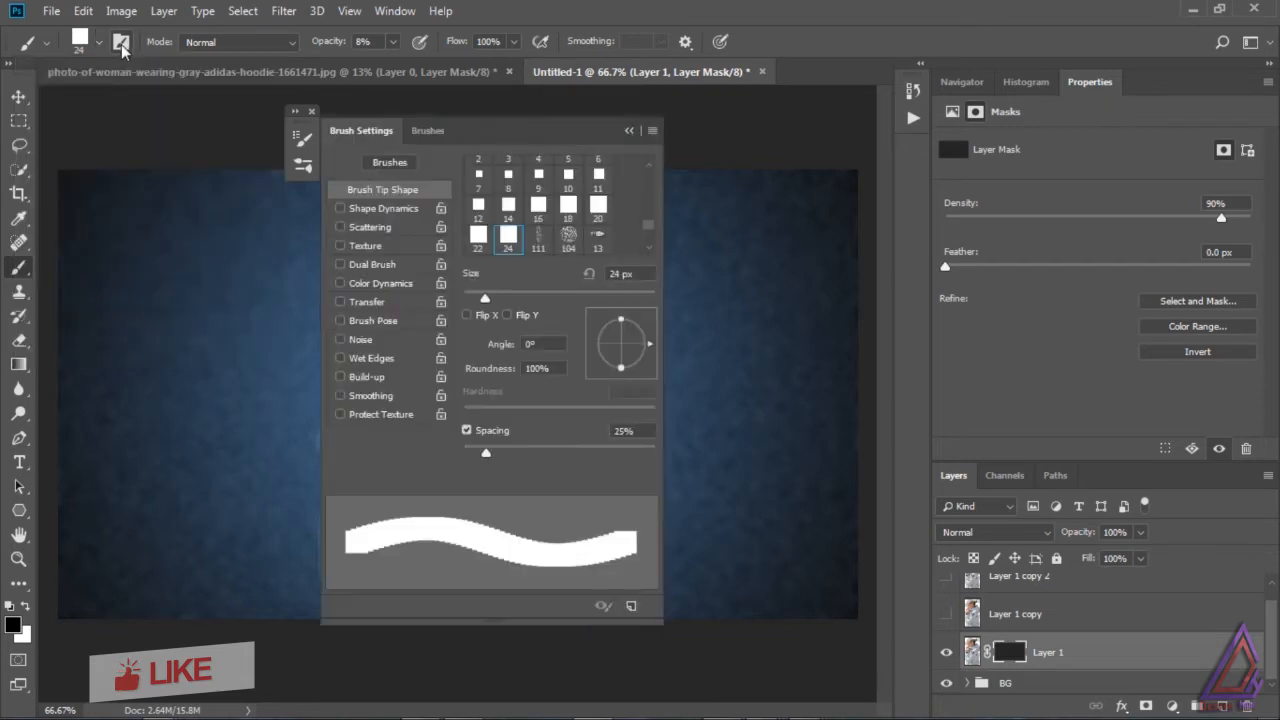
pyautogui.moveTo(486, 453)
pyautogui.mouseDown()
pyautogui.moveTo(606, 450)
pyautogui.moveTo(588, 451)
pyautogui.mouseUp()
pyautogui.click(341, 209)
pyautogui.click(383, 208)
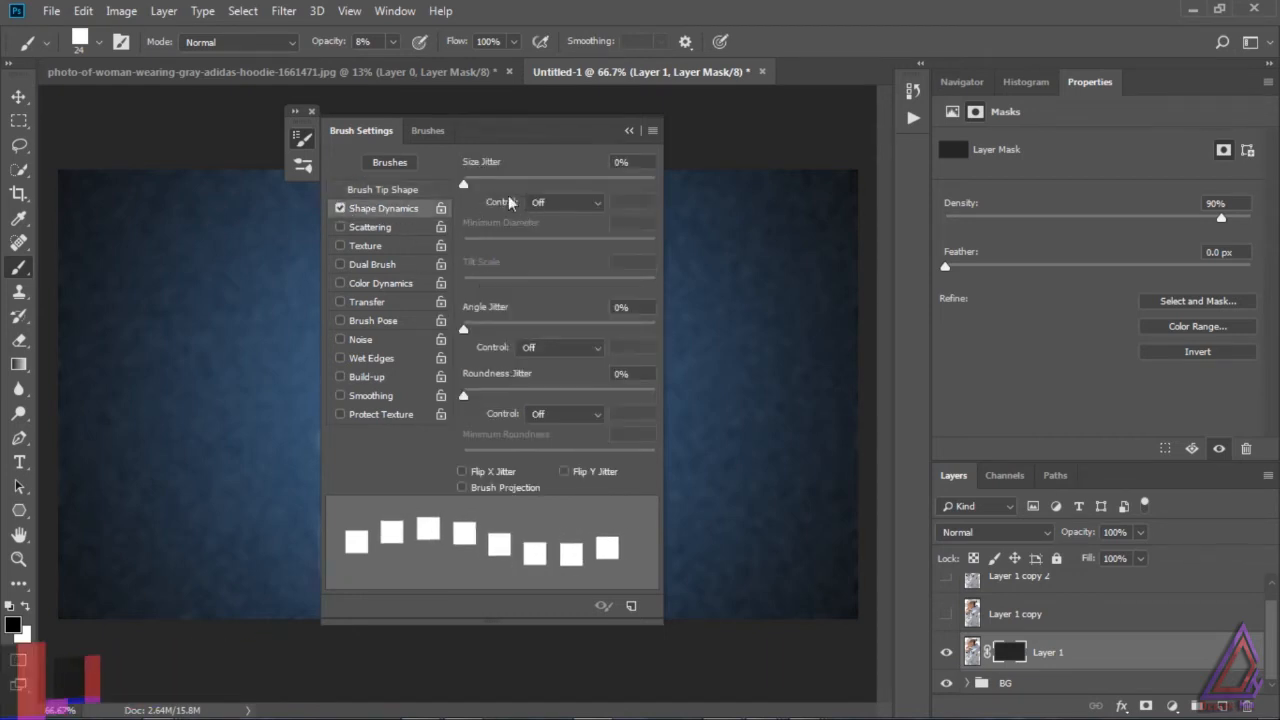
pyautogui.moveTo(465, 180); pyautogui.dragTo(680, 177)
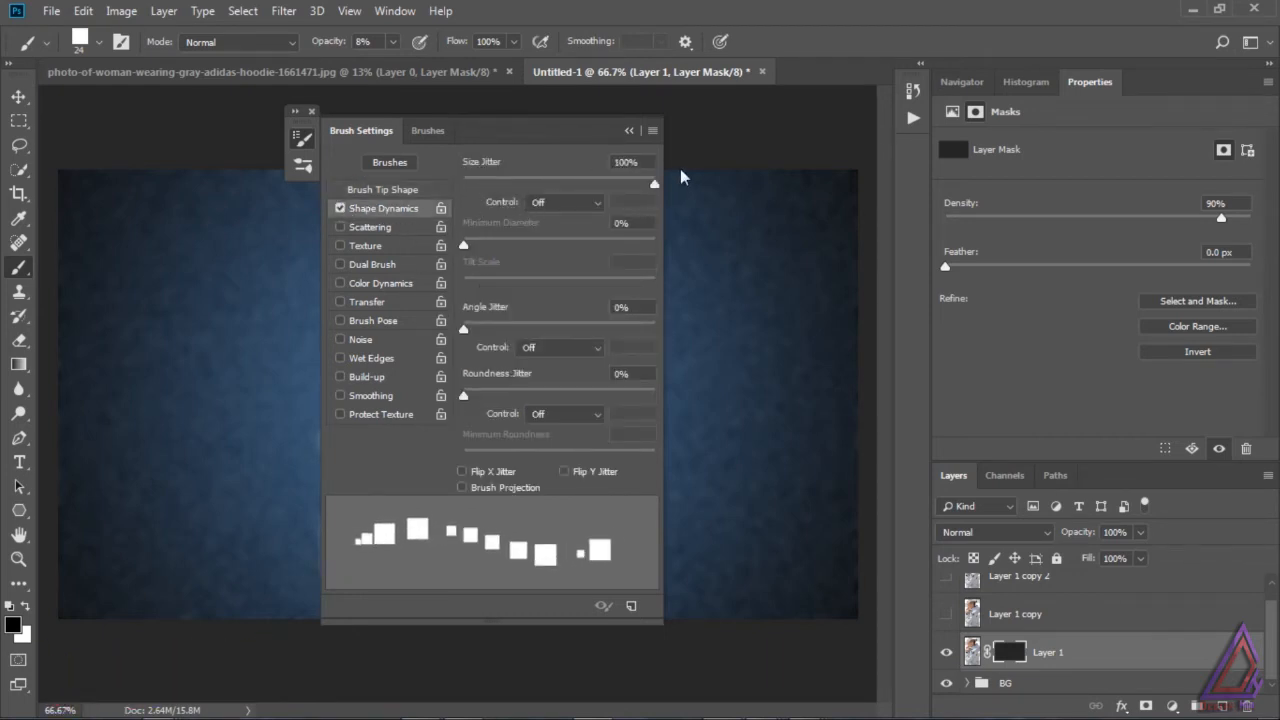
# - Enable Scattering for the brush with Scatter at 1000% on both axes
pyautogui.click(341, 227)
pyautogui.click(374, 229)
pyautogui.moveTo(468, 181); pyautogui.dragTo(678, 177)
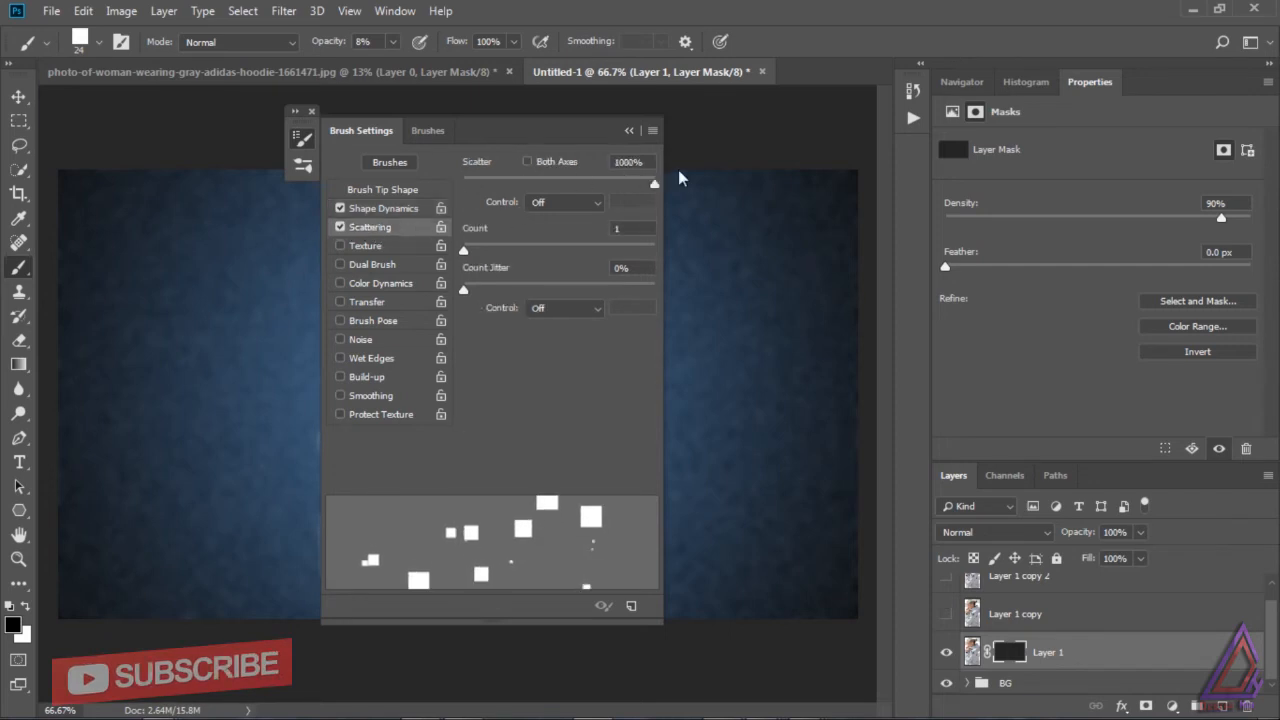
pyautogui.click(527, 162)
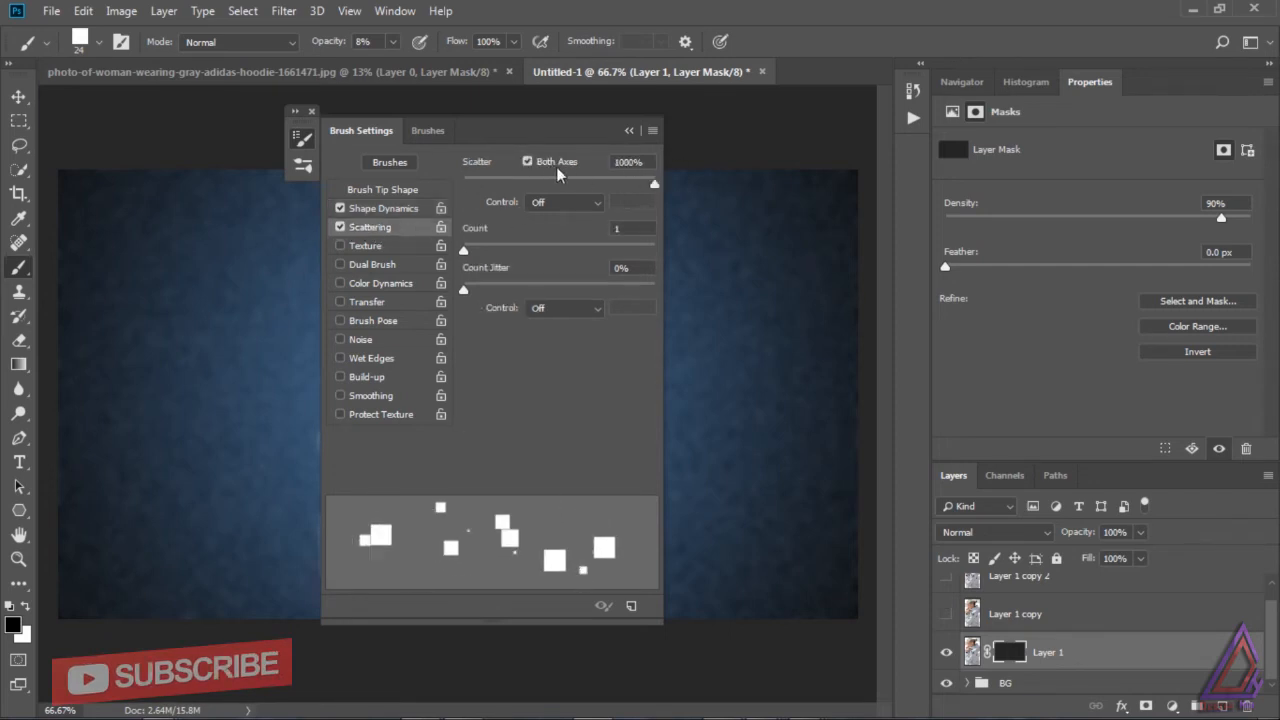
# - Set the brush opacity to 100% and paint scattered white squares on Layer 1's mask over the woman's head, arms and hoodie
pyautogui.click(629, 131)
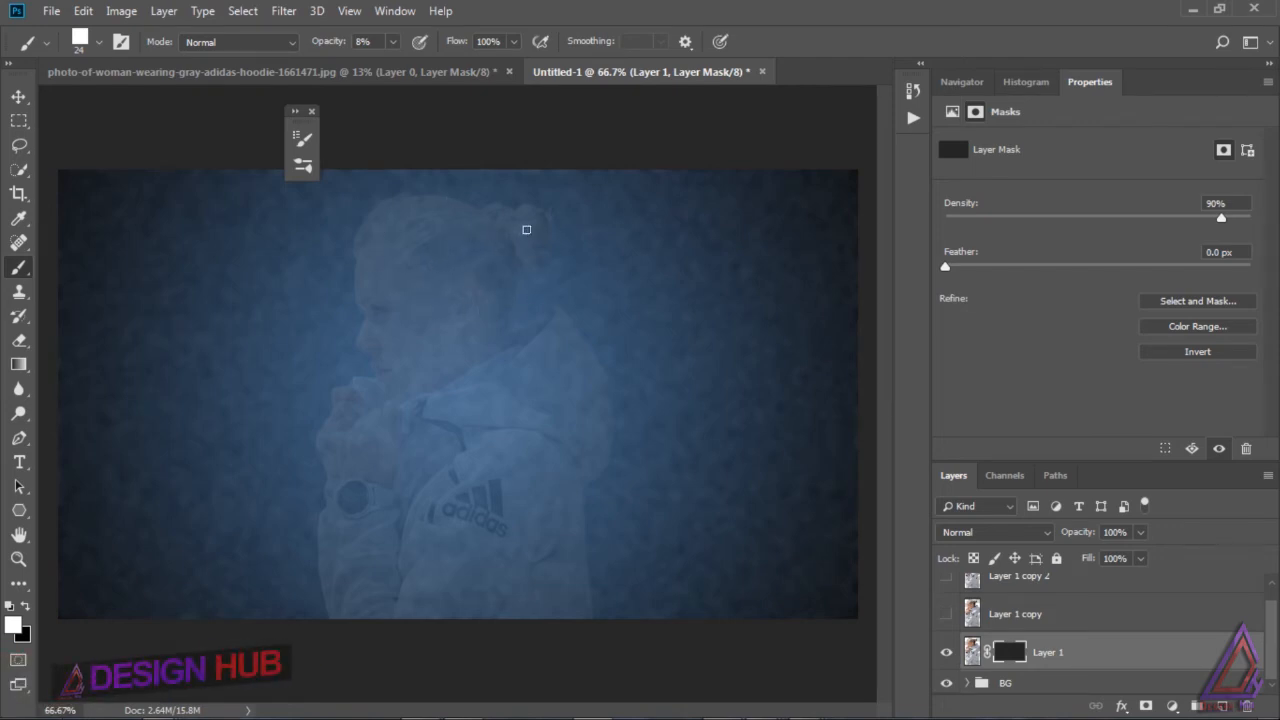
pyautogui.click(393, 41)
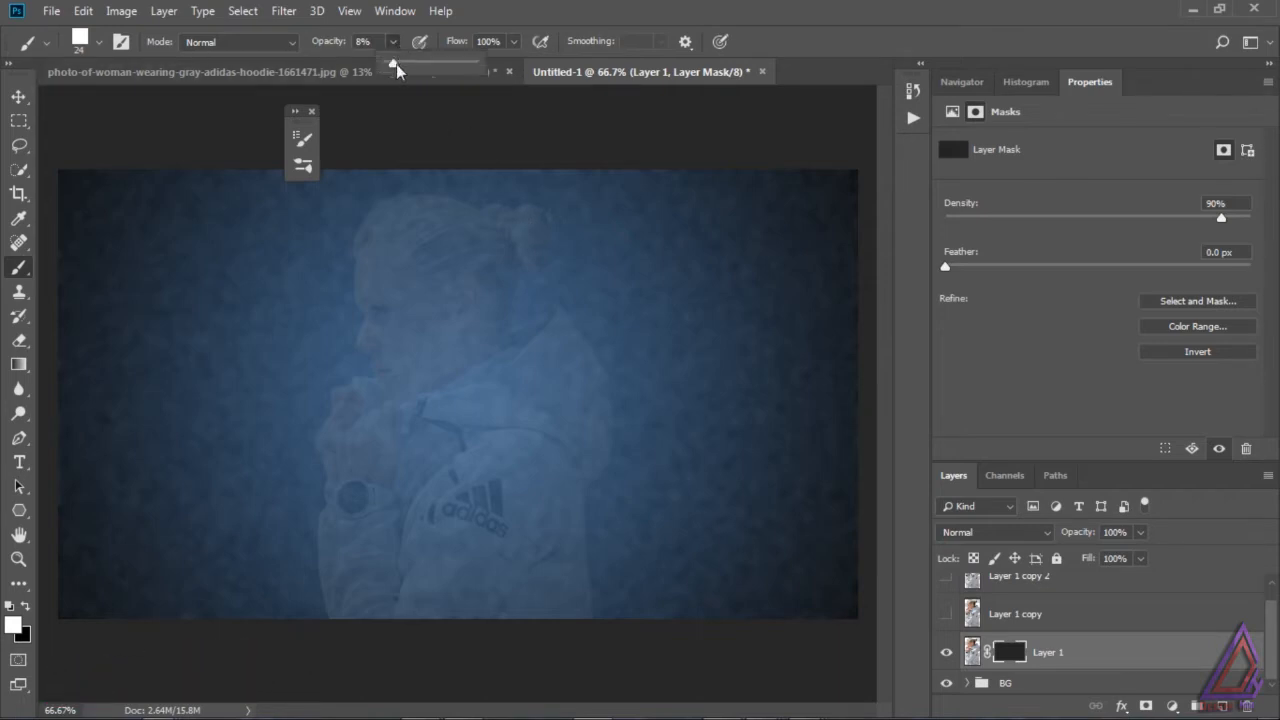
pyautogui.click(527, 229)
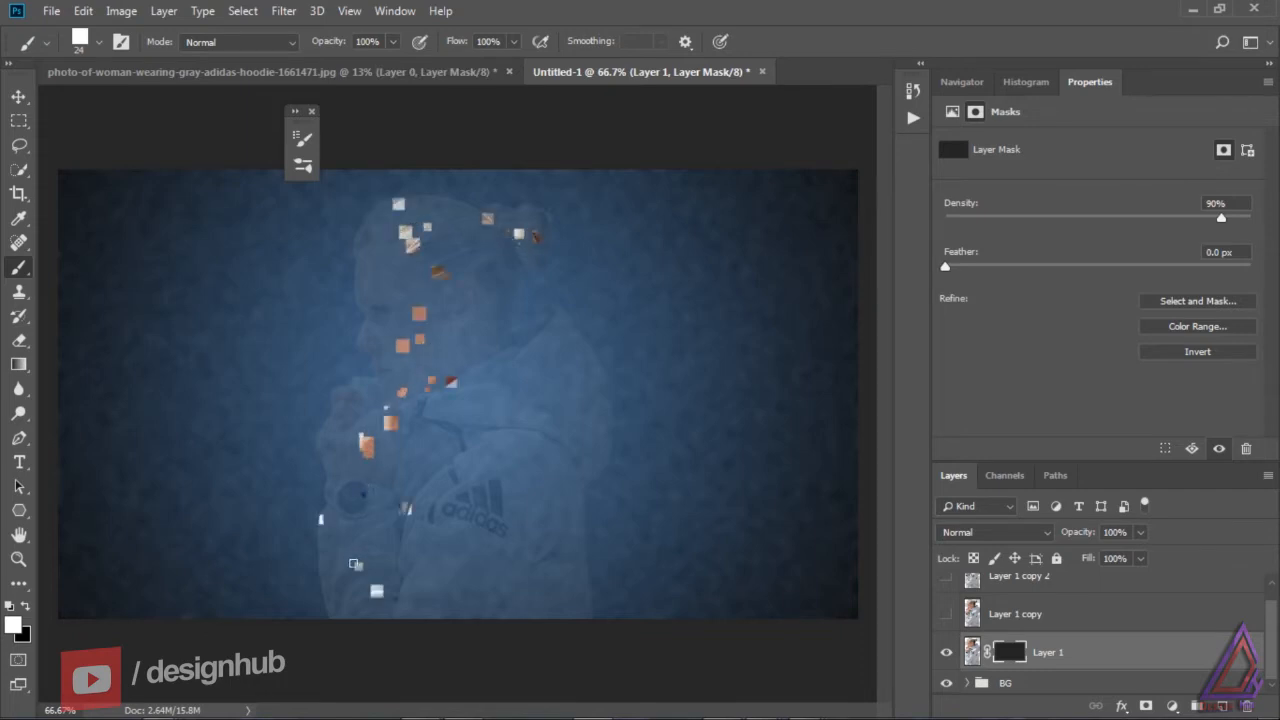
pyautogui.moveTo(355, 564)
pyautogui.mouseDown()
pyautogui.moveTo(453, 601)
pyautogui.moveTo(482, 565)
pyautogui.moveTo(486, 472)
pyautogui.moveTo(525, 499)
pyautogui.moveTo(556, 572)
pyautogui.moveTo(568, 445)
pyautogui.moveTo(524, 367)
pyautogui.mouseUp()
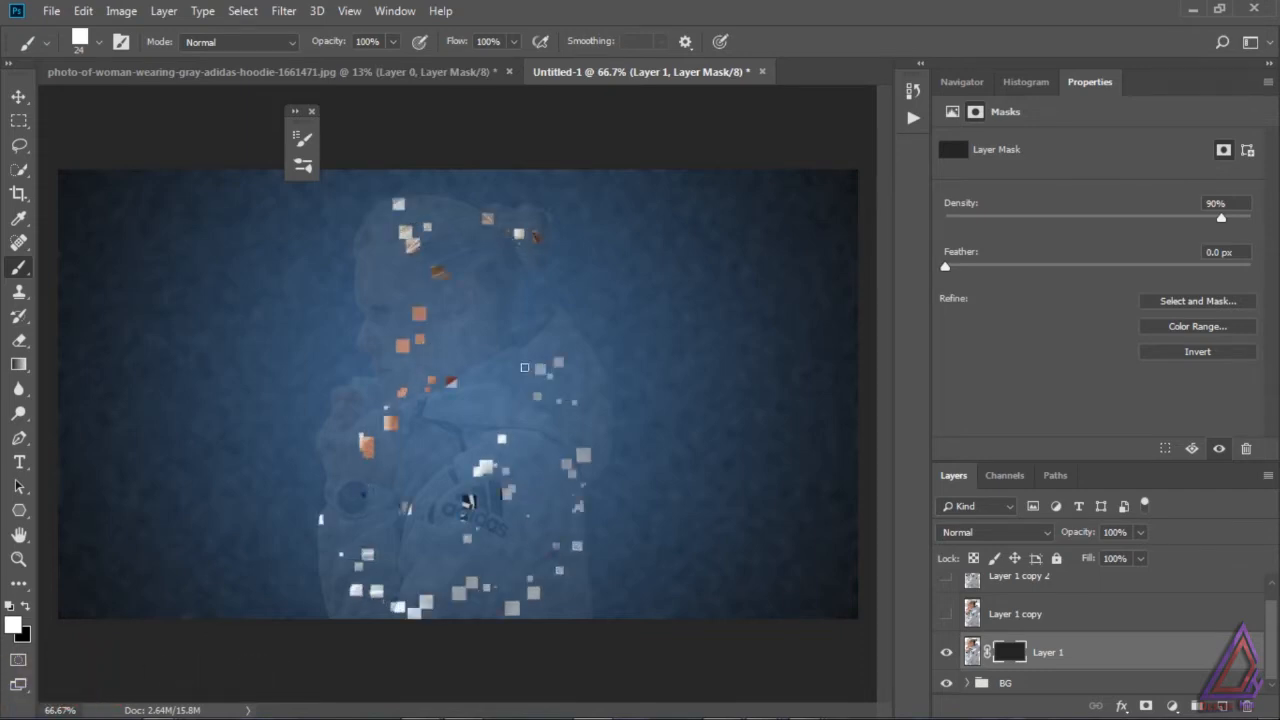
pyautogui.moveTo(461, 414)
pyautogui.mouseDown()
pyautogui.moveTo(445, 511)
pyautogui.moveTo(465, 537)
pyautogui.moveTo(426, 535)
pyautogui.moveTo(423, 573)
pyautogui.moveTo(533, 563)
pyautogui.moveTo(570, 607)
pyautogui.mouseUp()
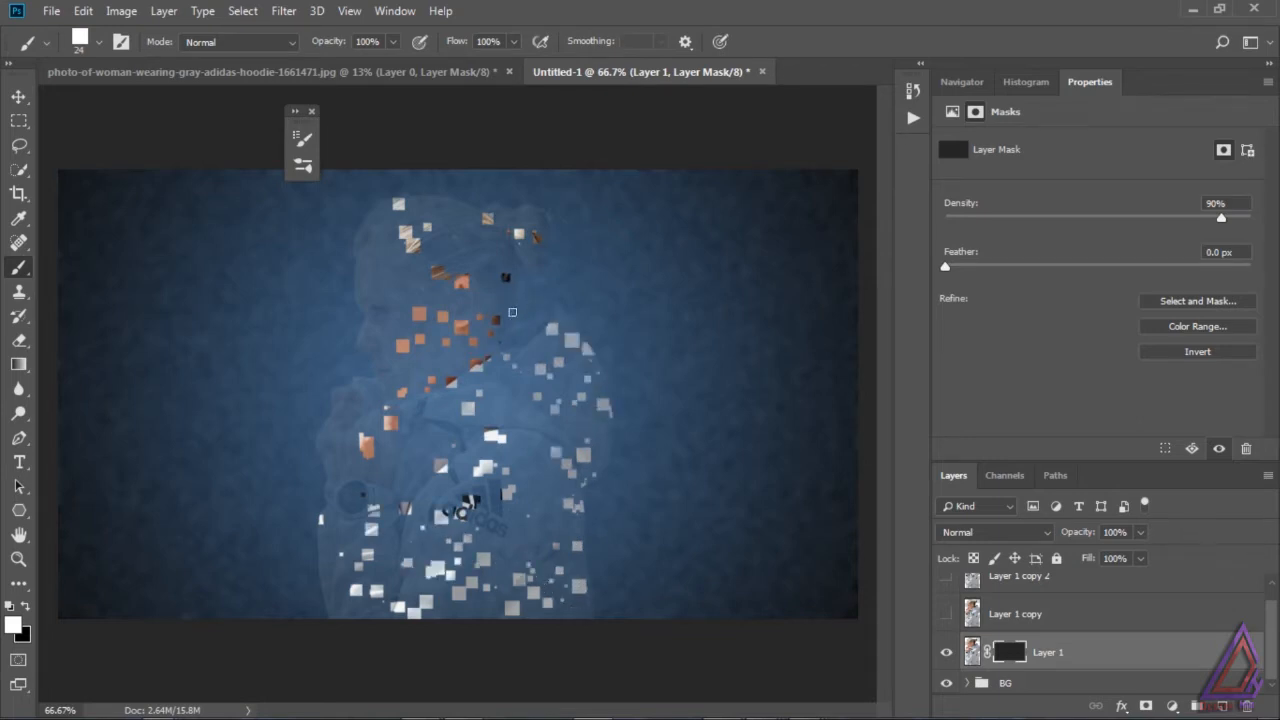
pyautogui.moveTo(440, 220); pyautogui.dragTo(488, 247)
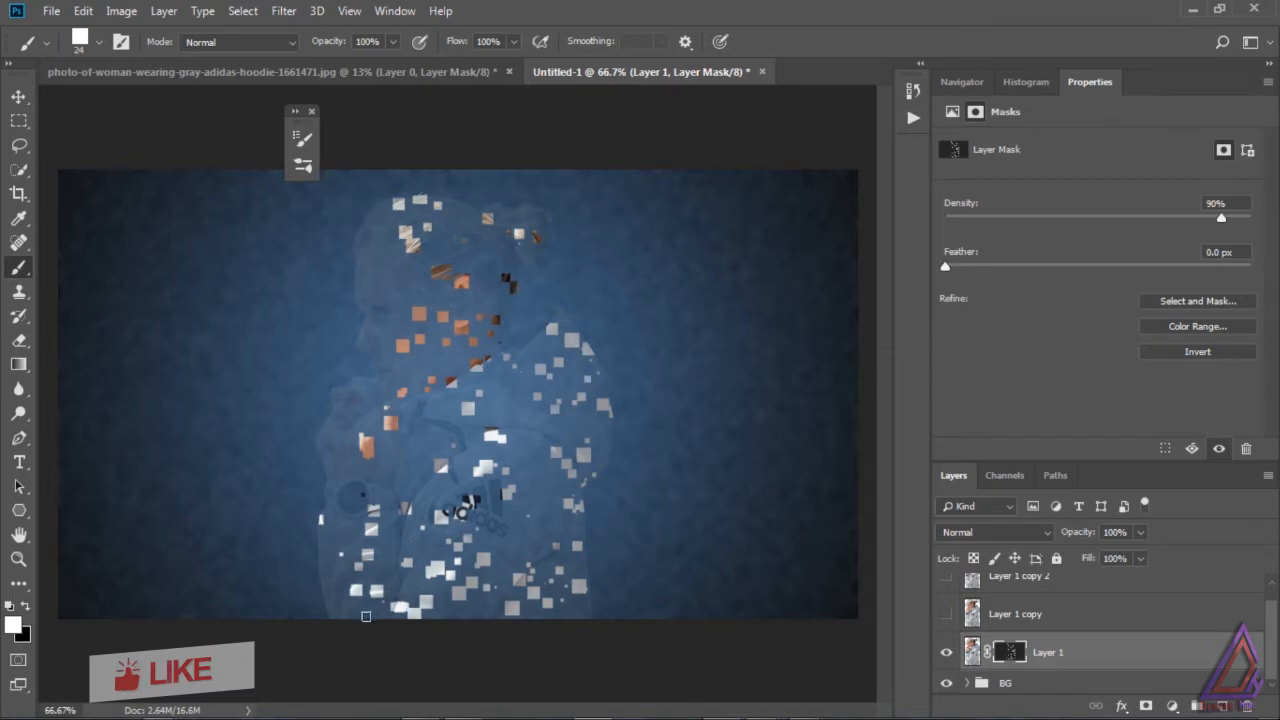
pyautogui.click(311, 111)
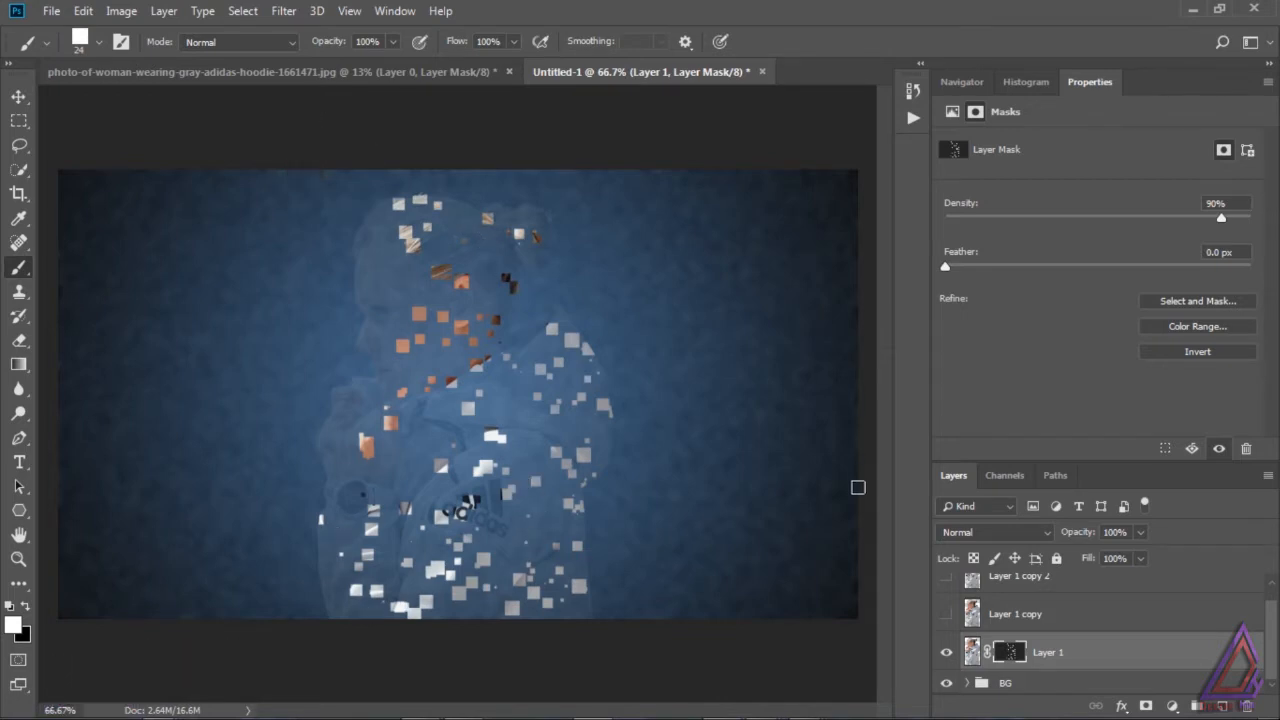
# - Show and select Layer 1 copy, and apply a Gaussian Blur with a radius of 8.0 pixels to it
pyautogui.click(948, 617)
pyautogui.click(1037, 610)
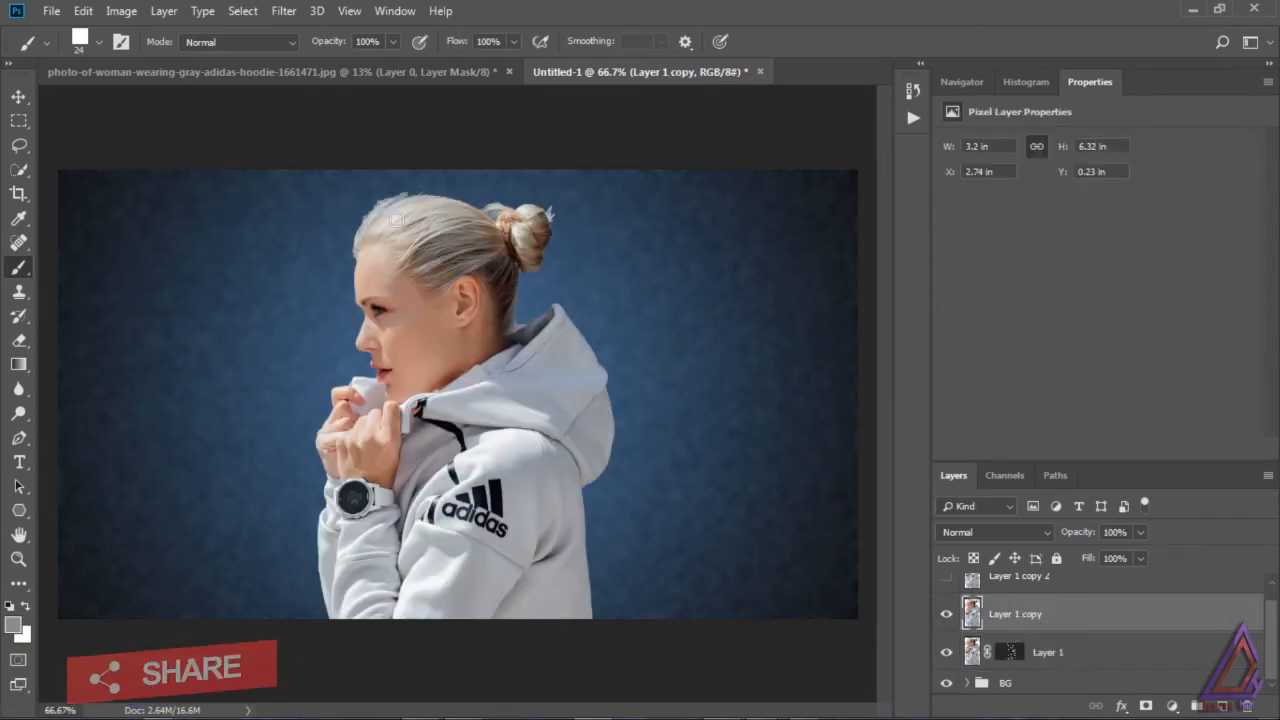
pyautogui.click(284, 11)
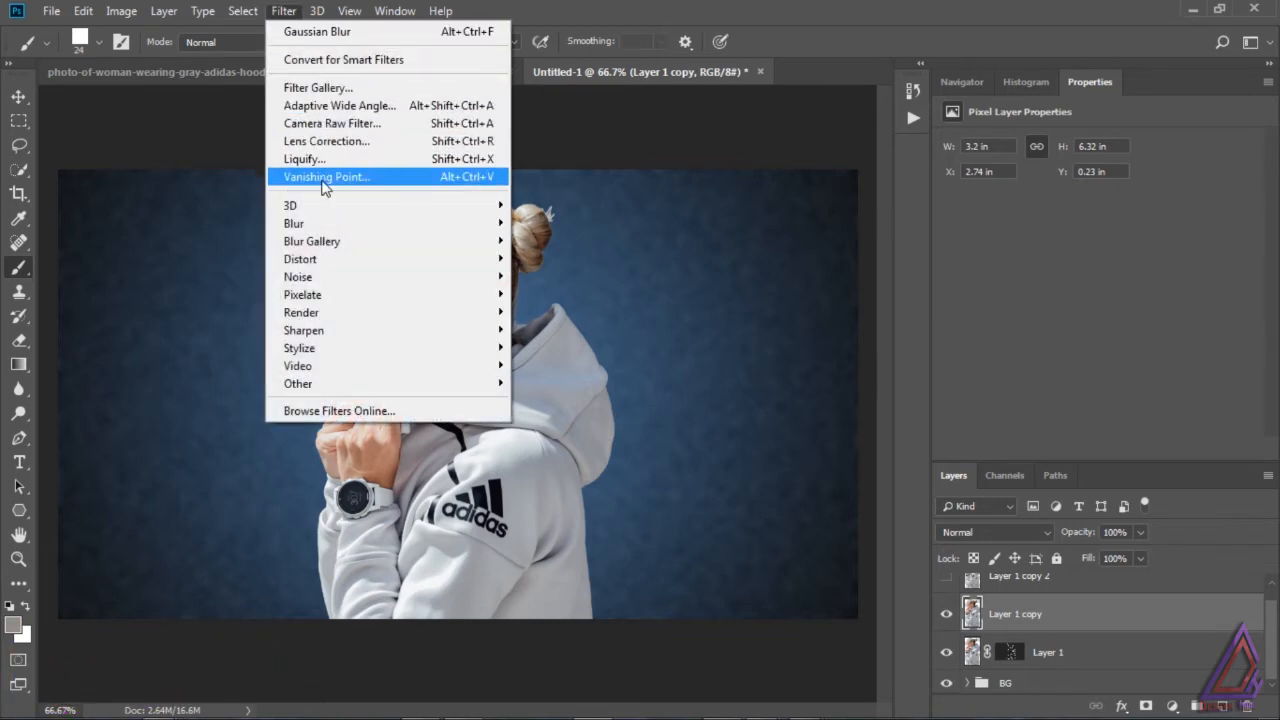
pyautogui.moveTo(318, 228)
pyautogui.click(226, 294)
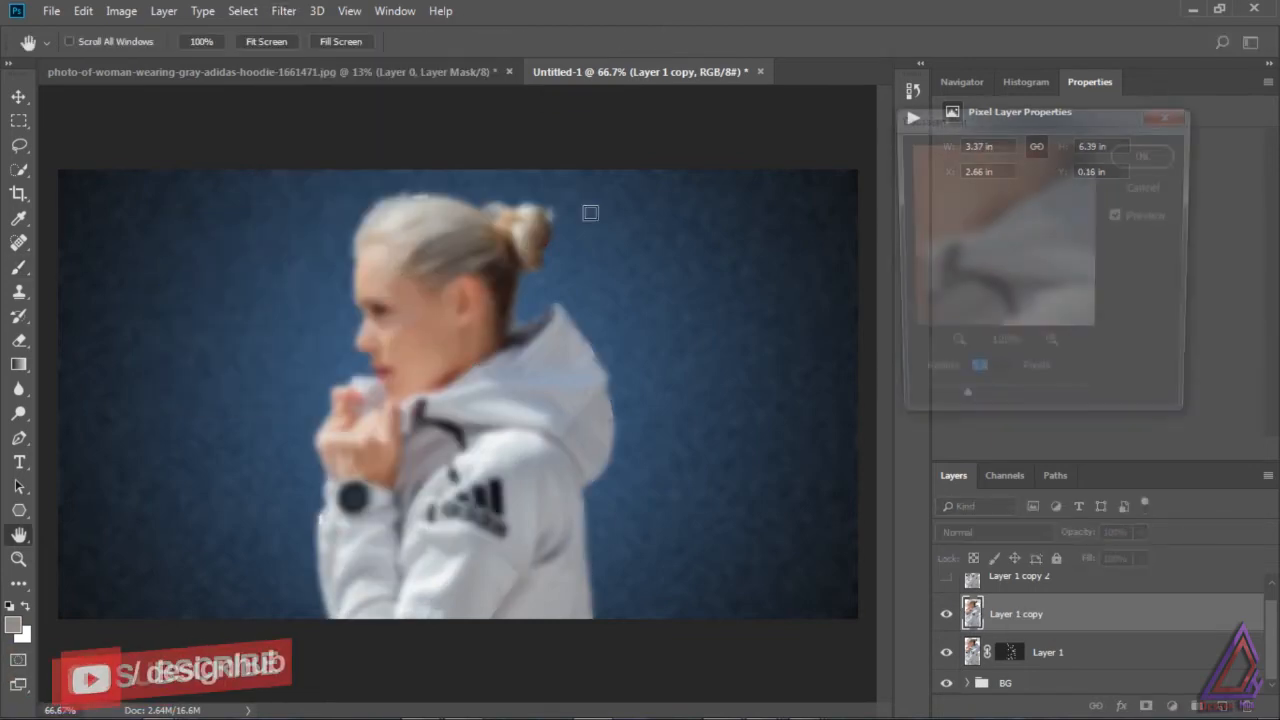
pyautogui.moveTo(961, 409); pyautogui.dragTo(974, 411)
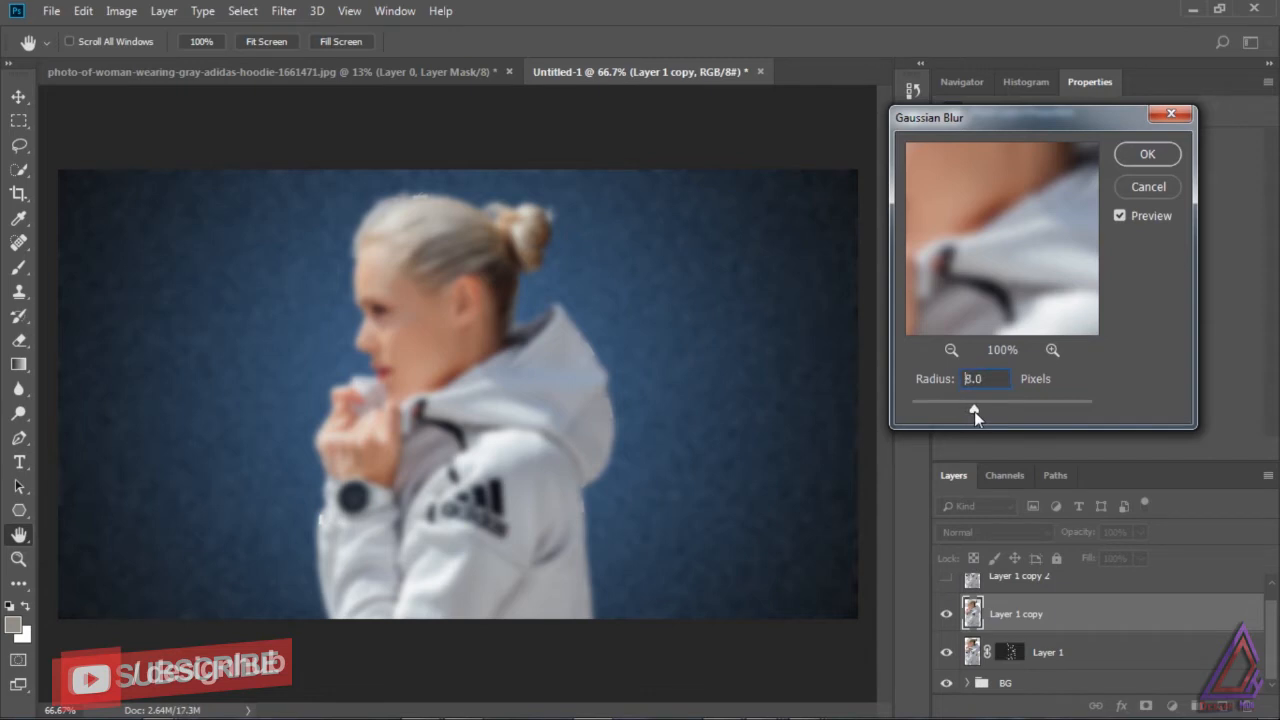
pyautogui.click(1130, 156)
pyautogui.press('b')
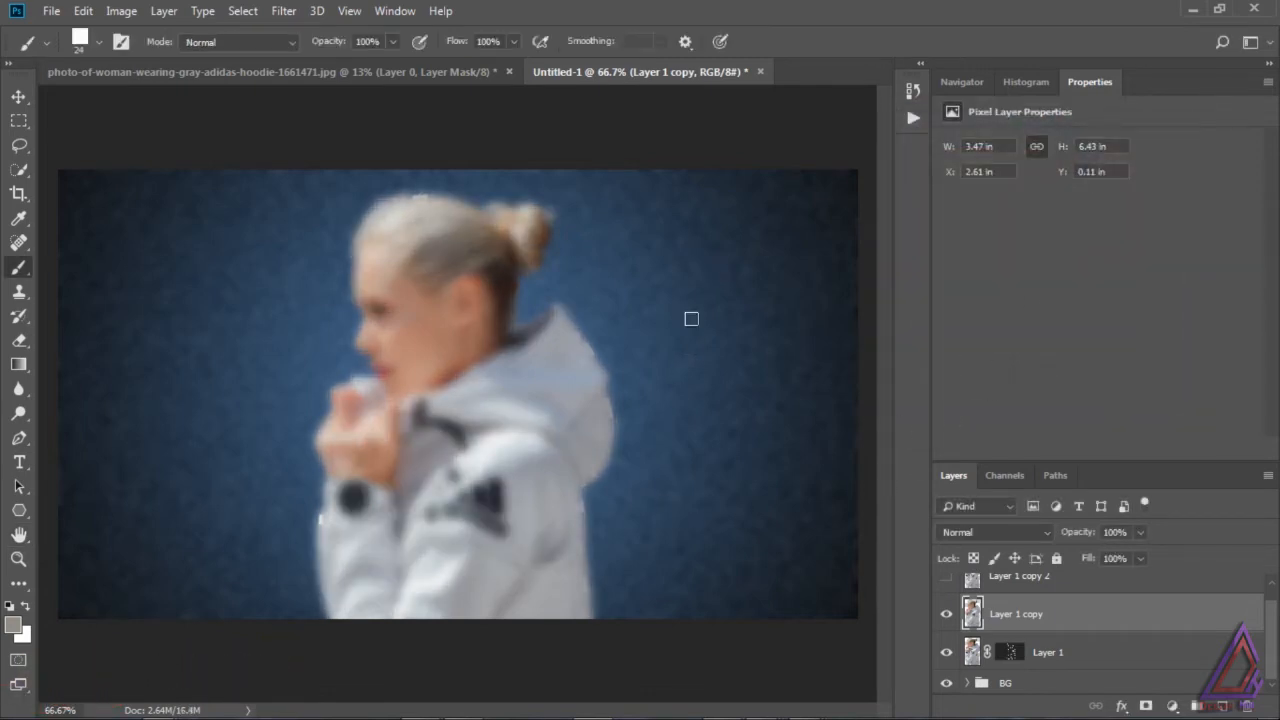
# - Use Liquify on Layer 1 copy to pull the back of the woman's head and hoodie outward behind her in wavy stretches
pyautogui.click(281, 11)
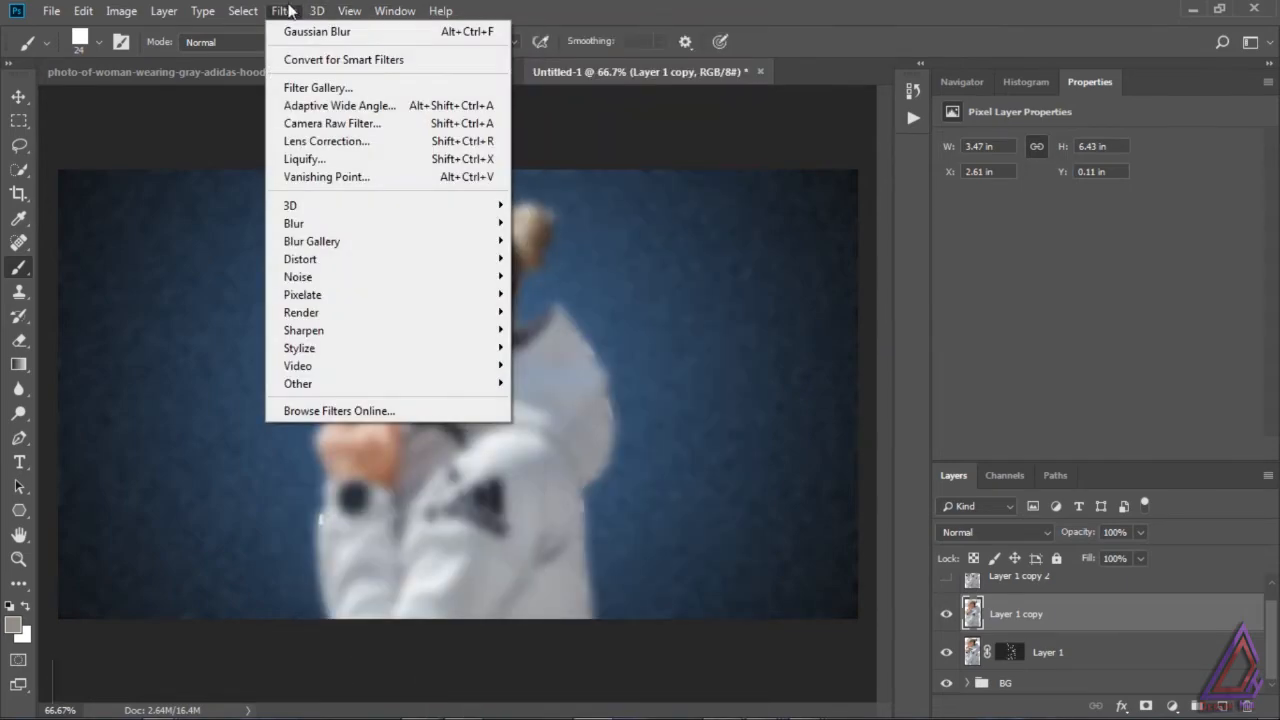
pyautogui.click(344, 160)
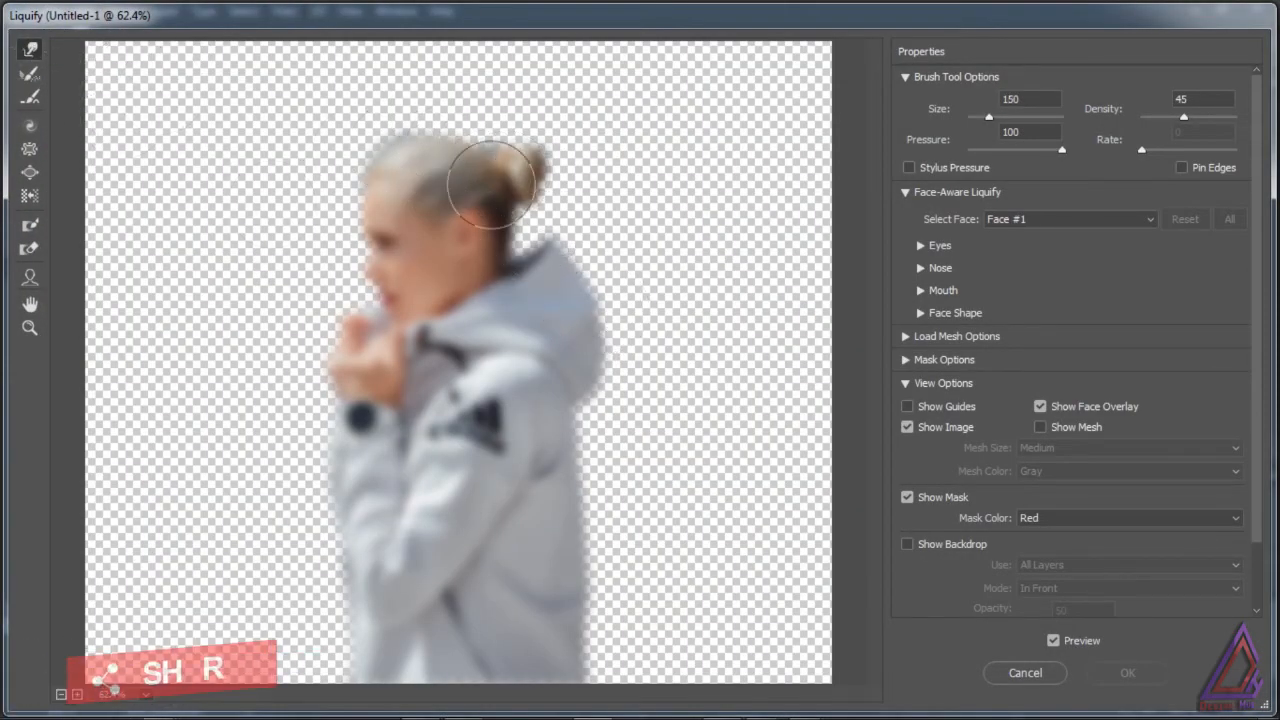
pyautogui.moveTo(490, 183)
pyautogui.mouseDown()
pyautogui.moveTo(471, 156)
pyautogui.moveTo(516, 127)
pyautogui.moveTo(433, 148)
pyautogui.moveTo(481, 108)
pyautogui.moveTo(421, 132)
pyautogui.moveTo(440, 101)
pyautogui.moveTo(450, 117)
pyautogui.moveTo(489, 103)
pyautogui.moveTo(483, 178)
pyautogui.moveTo(543, 172)
pyautogui.moveTo(509, 218)
pyautogui.moveTo(572, 222)
pyautogui.moveTo(512, 265)
pyautogui.moveTo(604, 255)
pyautogui.moveTo(554, 320)
pyautogui.moveTo(605, 318)
pyautogui.moveTo(551, 361)
pyautogui.moveTo(603, 370)
pyautogui.moveTo(555, 402)
pyautogui.moveTo(624, 415)
pyautogui.moveTo(564, 432)
pyautogui.moveTo(635, 447)
pyautogui.moveTo(589, 458)
pyautogui.moveTo(635, 485)
pyautogui.moveTo(617, 538)
pyautogui.moveTo(568, 548)
pyautogui.moveTo(633, 559)
pyautogui.moveTo(571, 528)
pyautogui.moveTo(644, 531)
pyautogui.moveTo(574, 571)
pyautogui.moveTo(645, 599)
pyautogui.moveTo(573, 619)
pyautogui.moveTo(640, 639)
pyautogui.moveTo(599, 645)
pyautogui.moveTo(642, 660)
pyautogui.moveTo(604, 661)
pyautogui.moveTo(703, 670)
pyautogui.moveTo(631, 613)
pyautogui.moveTo(720, 607)
pyautogui.moveTo(664, 640)
pyautogui.moveTo(728, 636)
pyautogui.moveTo(639, 593)
pyautogui.moveTo(715, 569)
pyautogui.moveTo(636, 567)
pyautogui.moveTo(643, 548)
pyautogui.moveTo(693, 524)
pyautogui.moveTo(634, 542)
pyautogui.moveTo(702, 531)
pyautogui.moveTo(677, 561)
pyautogui.moveTo(728, 549)
pyautogui.moveTo(600, 519)
pyautogui.moveTo(684, 477)
pyautogui.moveTo(626, 477)
pyautogui.moveTo(690, 462)
pyautogui.moveTo(631, 449)
pyautogui.moveTo(707, 413)
pyautogui.moveTo(697, 380)
pyautogui.moveTo(606, 383)
pyautogui.moveTo(697, 343)
pyautogui.moveTo(598, 335)
pyautogui.moveTo(674, 277)
pyautogui.moveTo(573, 257)
pyautogui.moveTo(516, 194)
pyautogui.moveTo(560, 109)
pyautogui.moveTo(543, 86)
pyautogui.moveTo(481, 90)
pyautogui.moveTo(574, 86)
pyautogui.moveTo(643, 129)
pyautogui.moveTo(606, 194)
pyautogui.moveTo(609, 218)
pyautogui.moveTo(680, 358)
pyautogui.moveTo(722, 356)
pyautogui.moveTo(720, 409)
pyautogui.moveTo(657, 451)
pyautogui.moveTo(651, 514)
pyautogui.moveTo(686, 528)
pyautogui.moveTo(666, 571)
pyautogui.moveTo(686, 657)
pyautogui.moveTo(757, 662)
pyautogui.mouseUp()
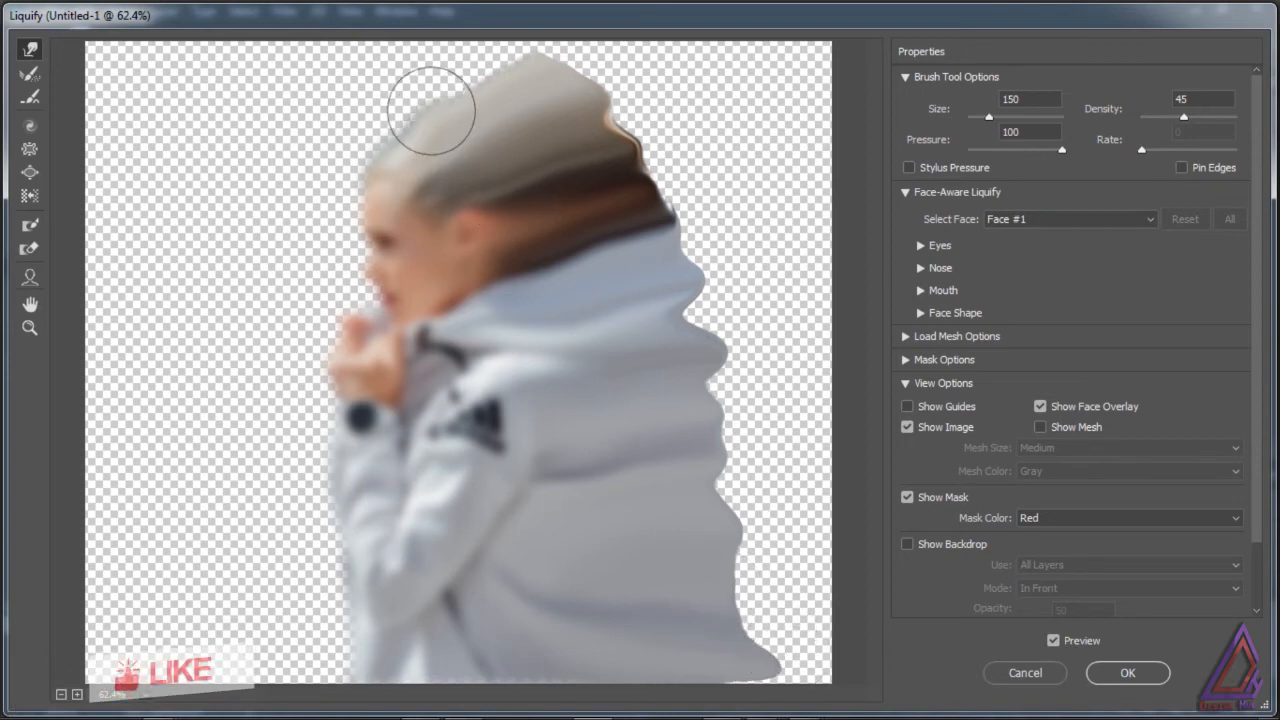
pyautogui.moveTo(472, 114)
pyautogui.mouseDown()
pyautogui.moveTo(506, 83)
pyautogui.moveTo(489, 86)
pyautogui.mouseUp()
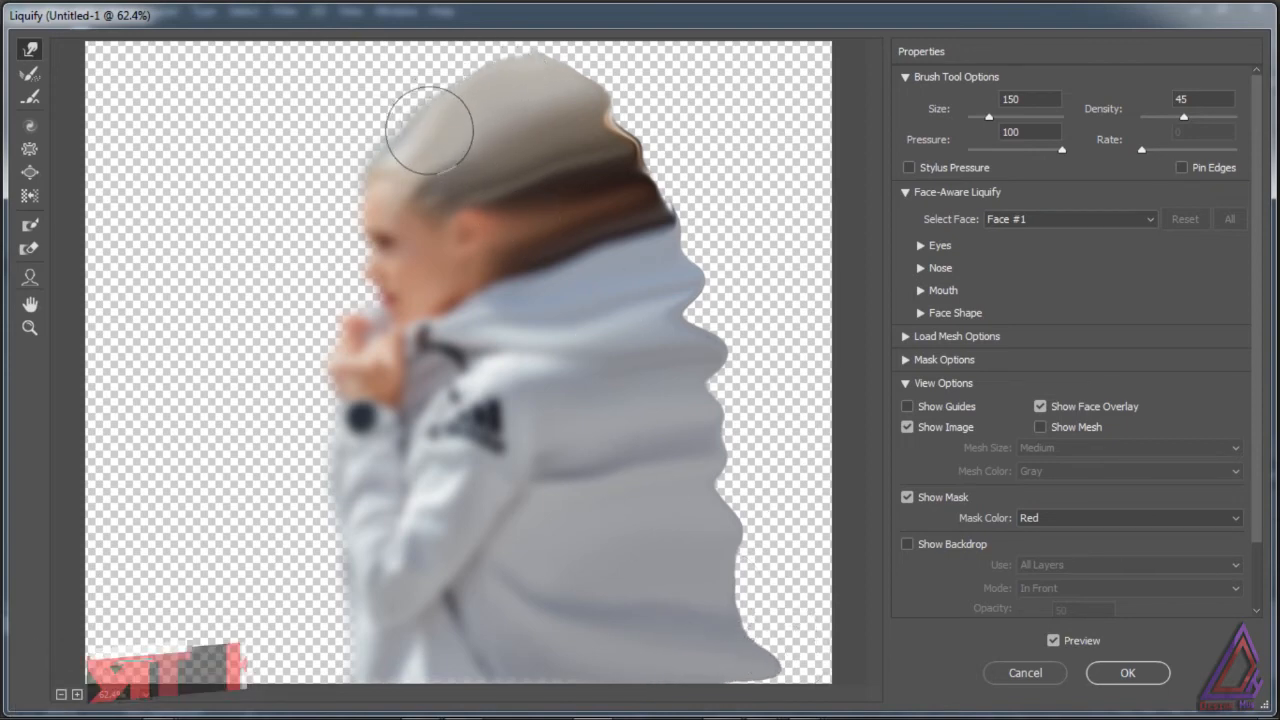
pyautogui.moveTo(429, 130)
pyautogui.mouseDown()
pyautogui.moveTo(376, 140)
pyautogui.moveTo(429, 129)
pyautogui.mouseUp()
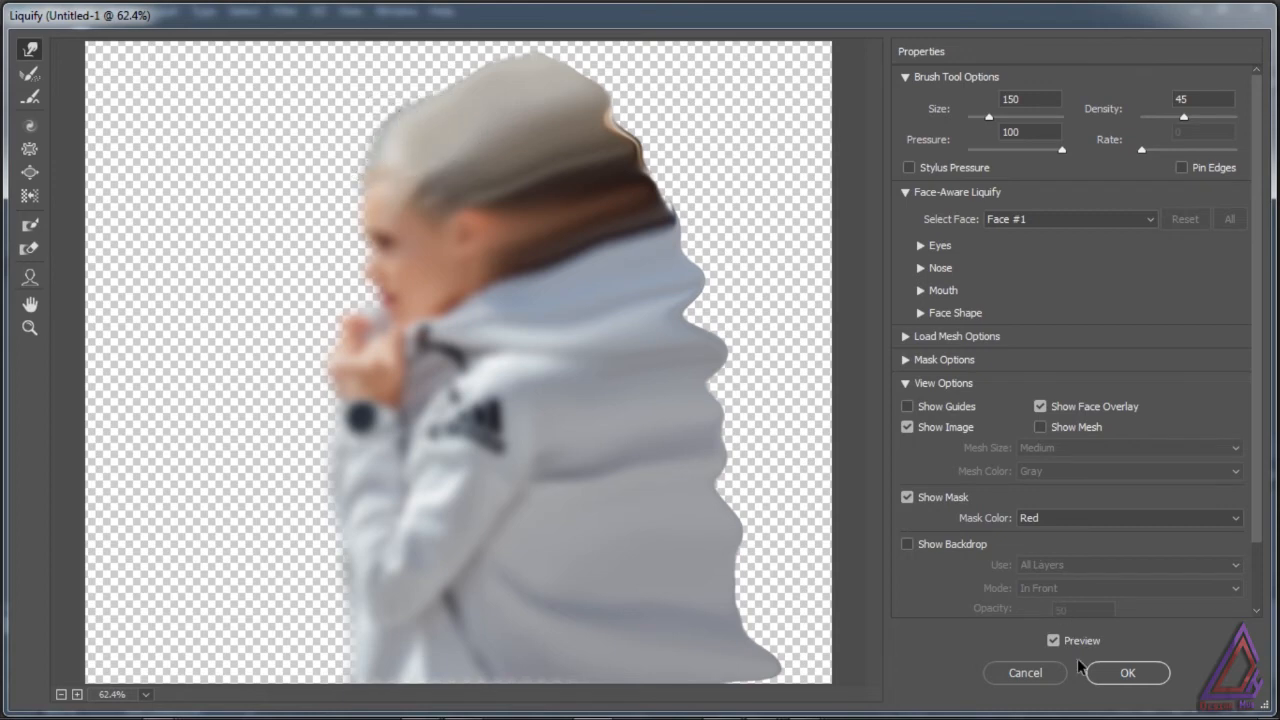
pyautogui.click(1120, 672)
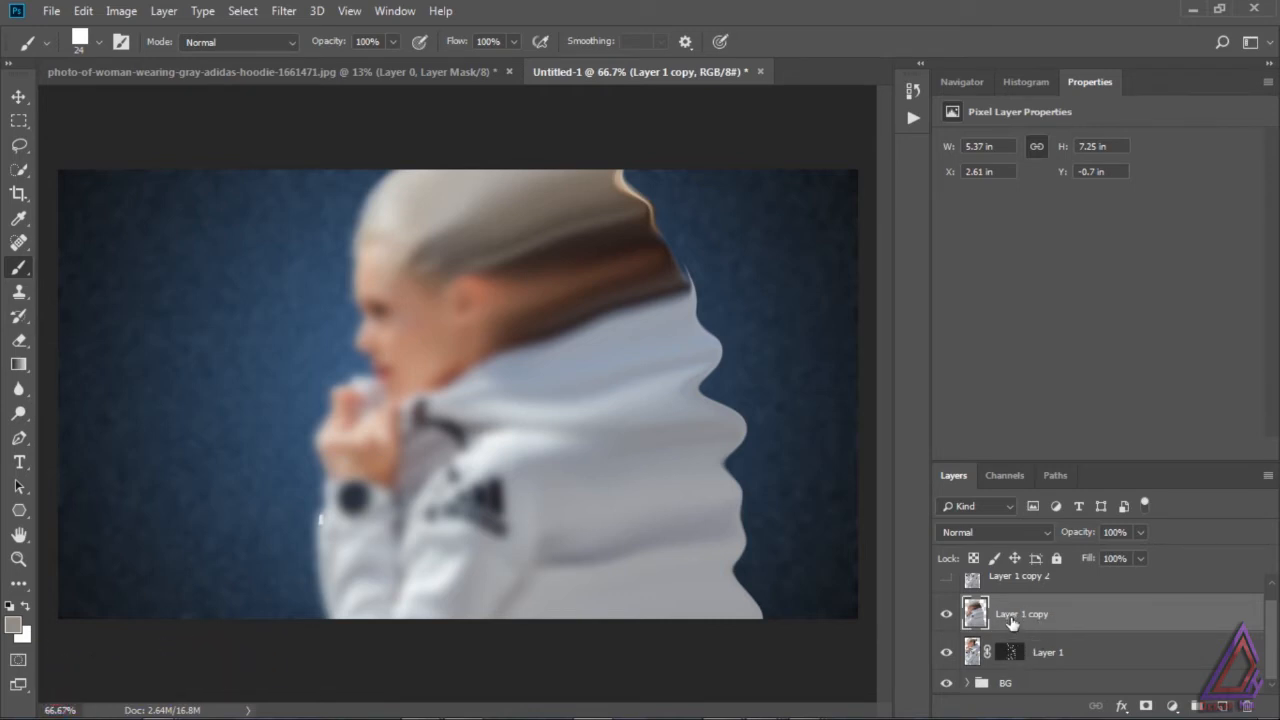
# - Add a layer mask to Layer 1 copy, invert it, and lower its density to 95%
pyautogui.click(1082, 652)
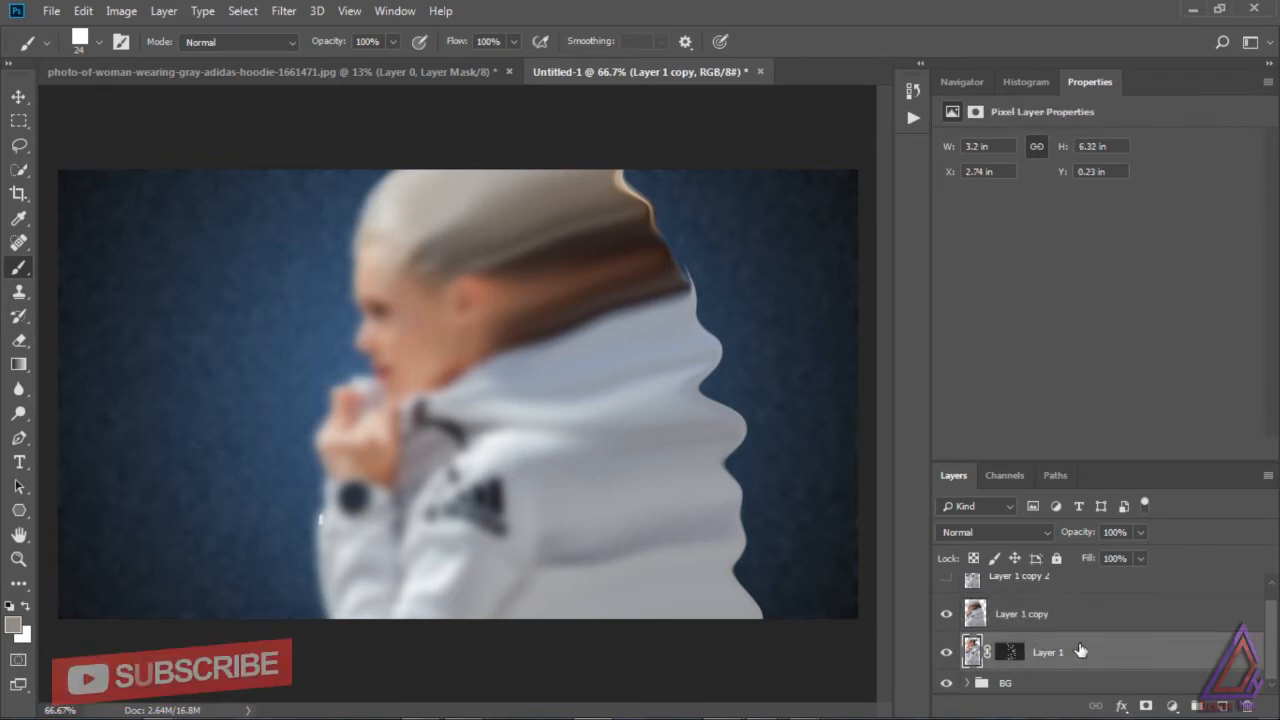
pyautogui.click(1057, 621)
pyautogui.click(1147, 705)
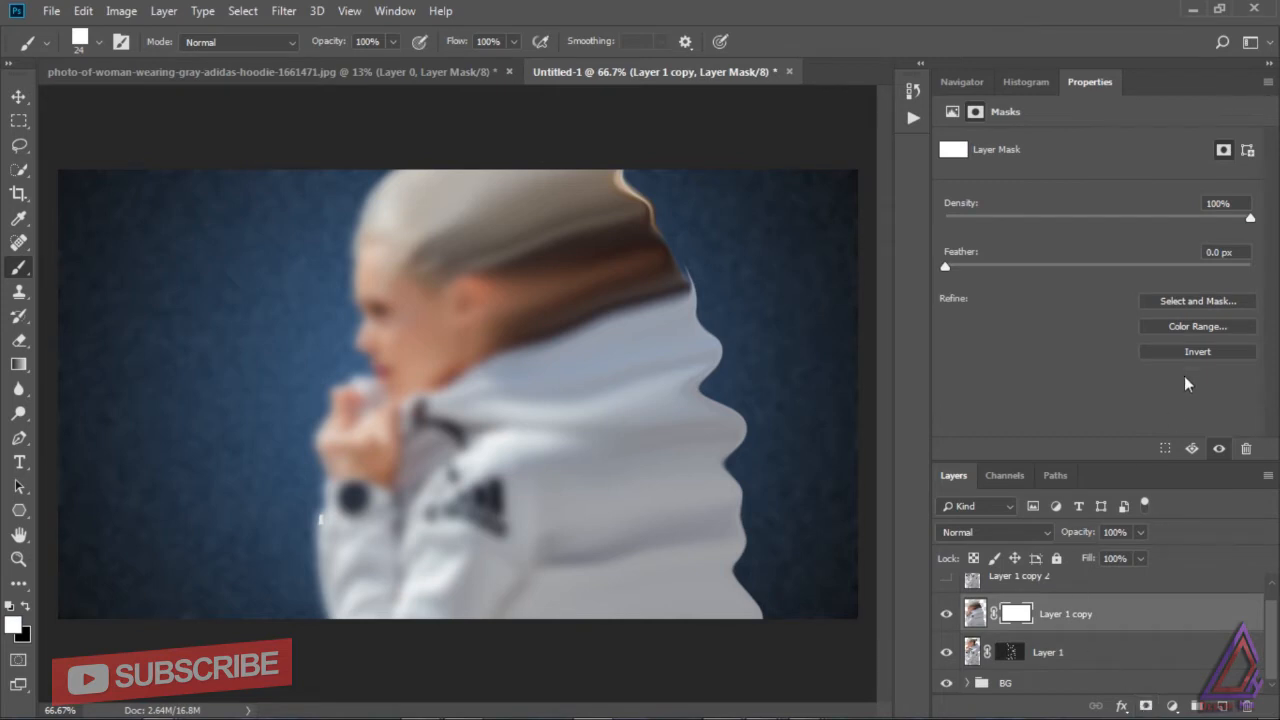
pyautogui.click(1195, 352)
pyautogui.moveTo(1250, 218); pyautogui.dragTo(1236, 222)
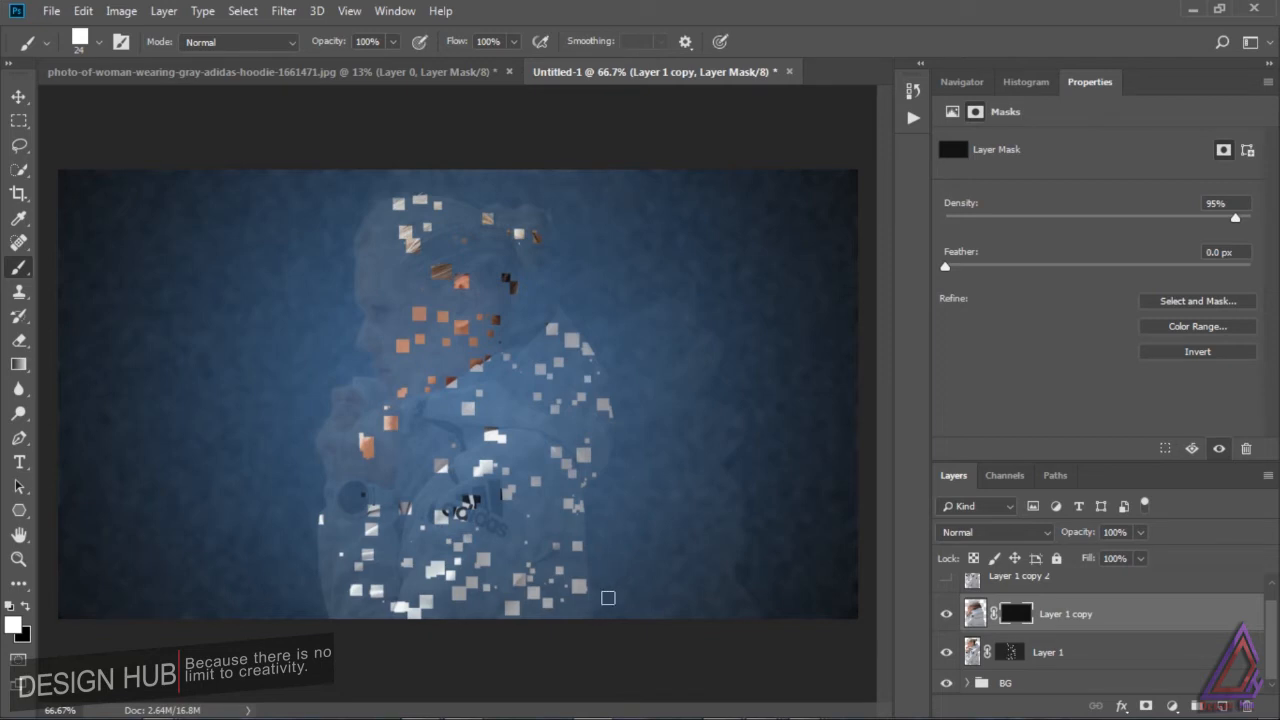
# - Paint scattered white squares on Layer 1 copy's mask behind the woman's back and head, and over her hair
pyautogui.moveTo(607, 617)
pyautogui.mouseDown()
pyautogui.moveTo(627, 584)
pyautogui.moveTo(715, 617)
pyautogui.mouseUp()
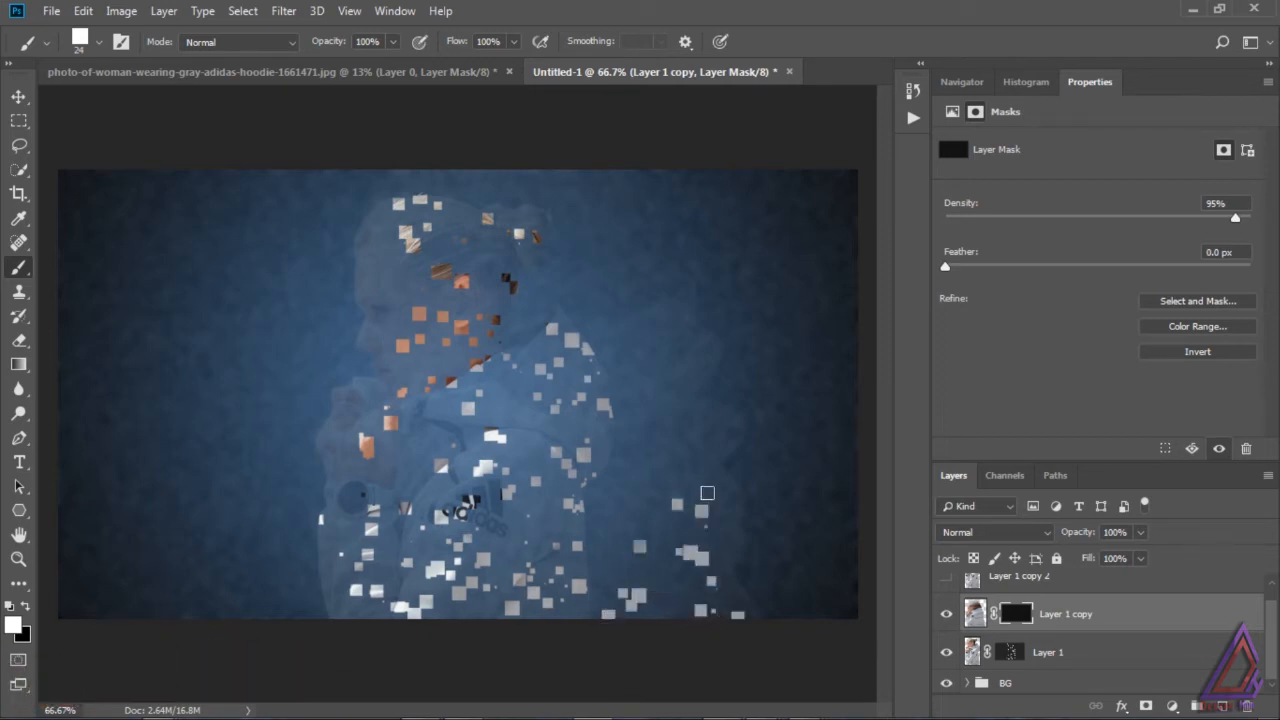
pyautogui.moveTo(707, 493)
pyautogui.mouseDown()
pyautogui.moveTo(693, 462)
pyautogui.moveTo(625, 491)
pyautogui.mouseUp()
pyautogui.moveTo(636, 407)
pyautogui.mouseDown()
pyautogui.moveTo(669, 304)
pyautogui.moveTo(610, 279)
pyautogui.moveTo(540, 298)
pyautogui.mouseUp()
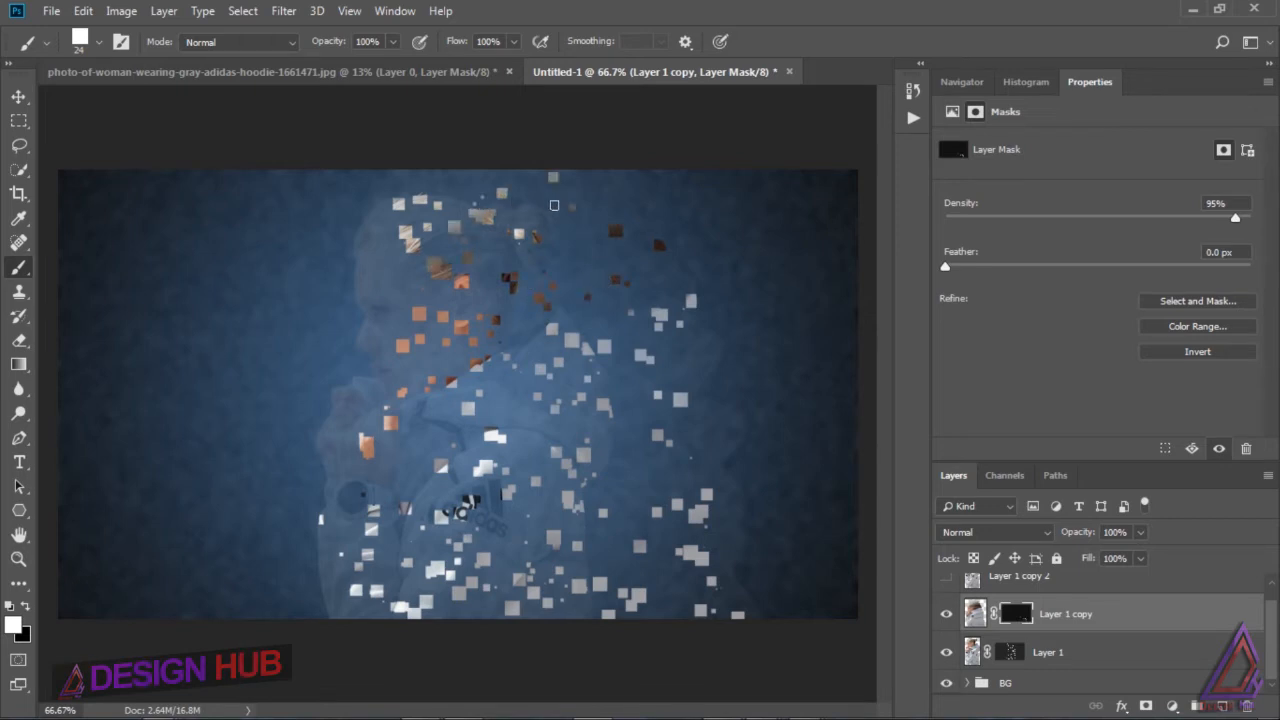
pyautogui.click(481, 194)
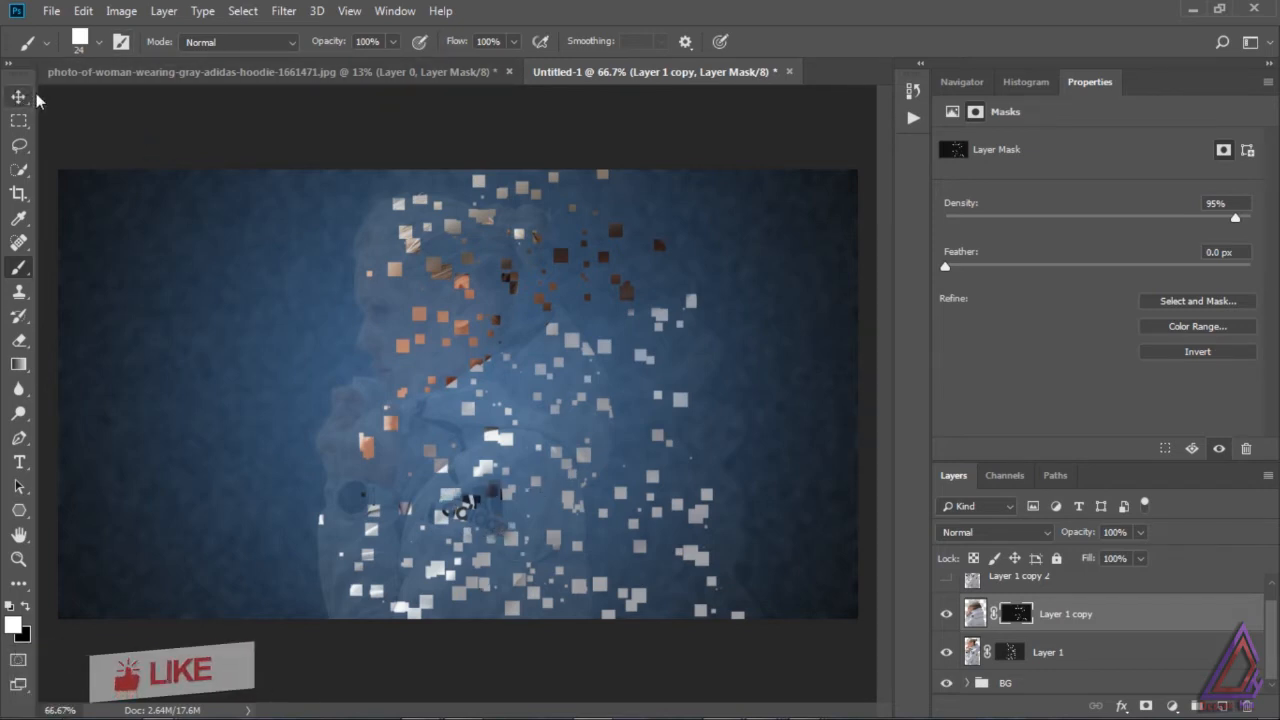
# - Set the mask density to 100% on both Layer 1 copy and Layer 1
pyautogui.moveTo(1278, 227); pyautogui.dragTo(1277, 227)
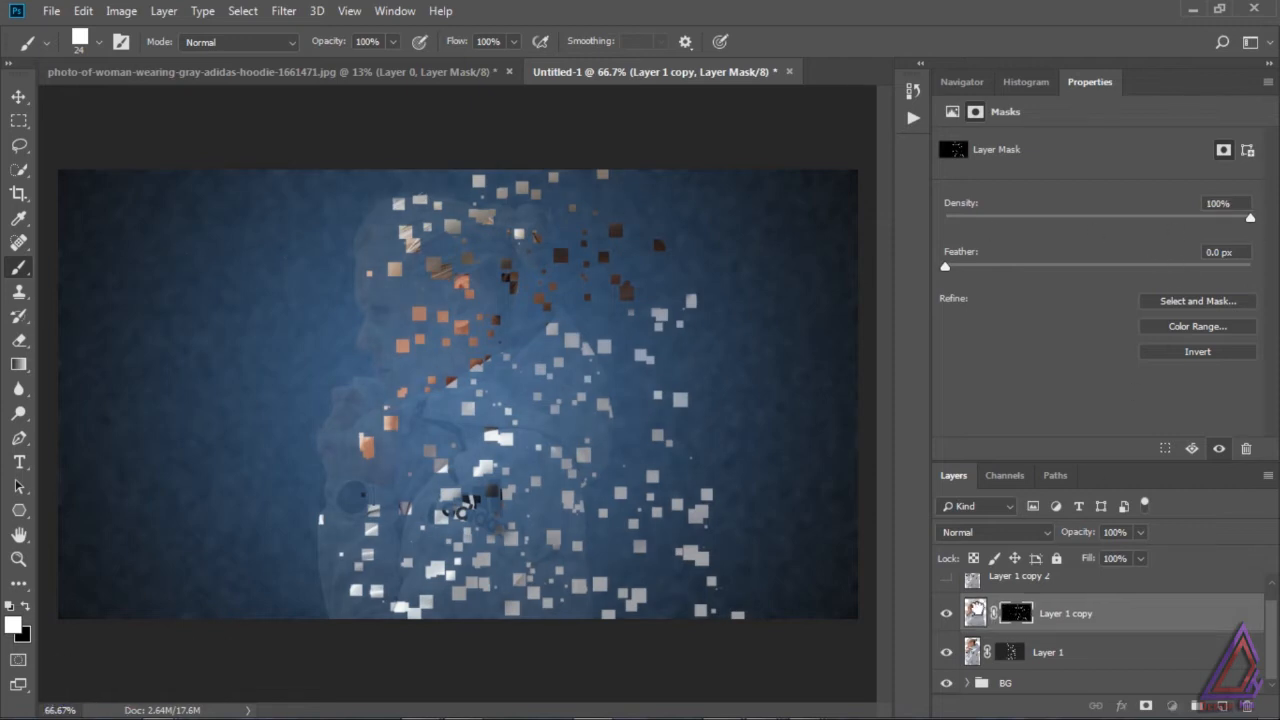
pyautogui.click(977, 612)
pyautogui.click(1016, 617)
pyautogui.click(1016, 651)
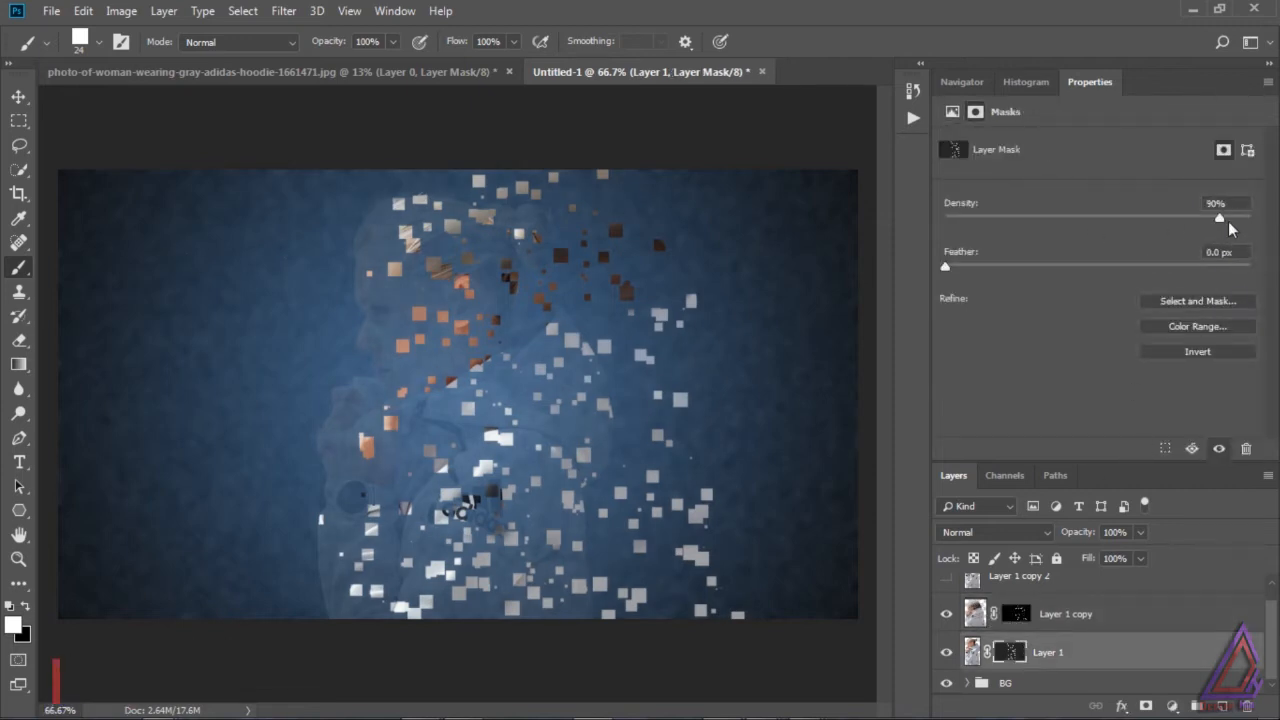
pyautogui.moveTo(1221, 218); pyautogui.dragTo(1268, 213)
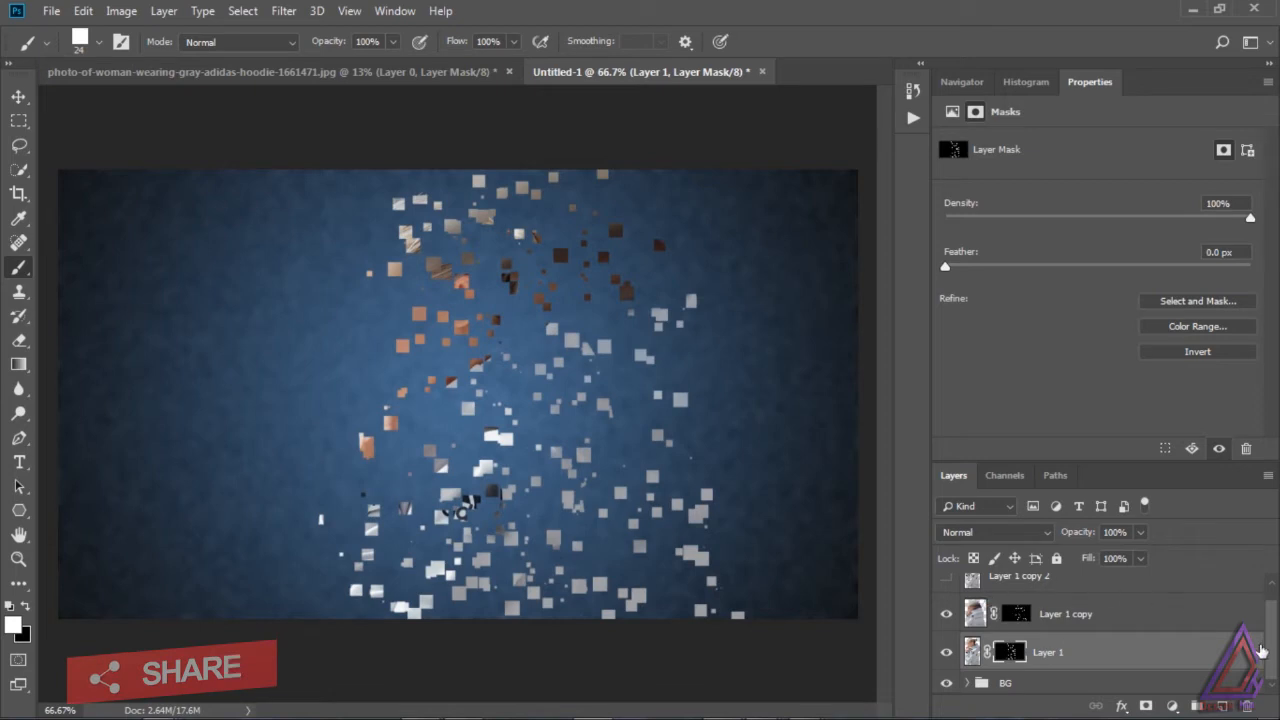
# - Show Layer 1 copy 2 and add a white layer mask to it
pyautogui.scroll(1, 962, 603)
pyautogui.click(980, 597)
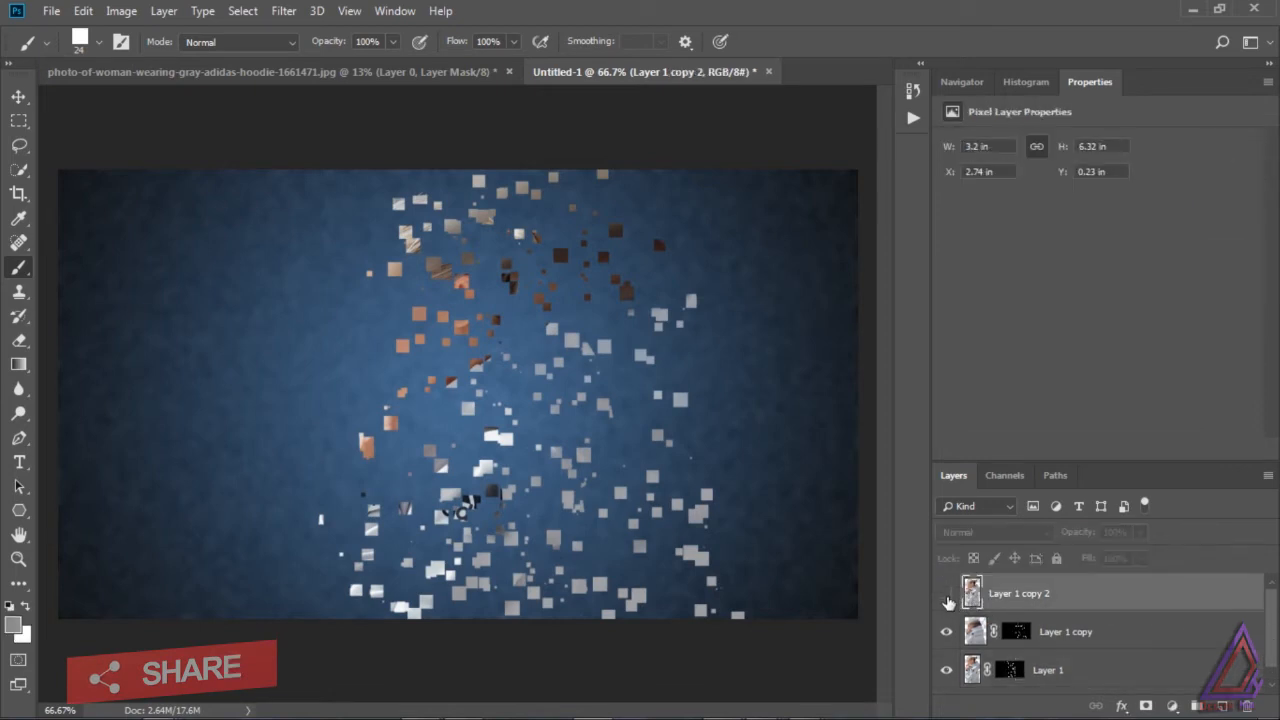
pyautogui.click(946, 593)
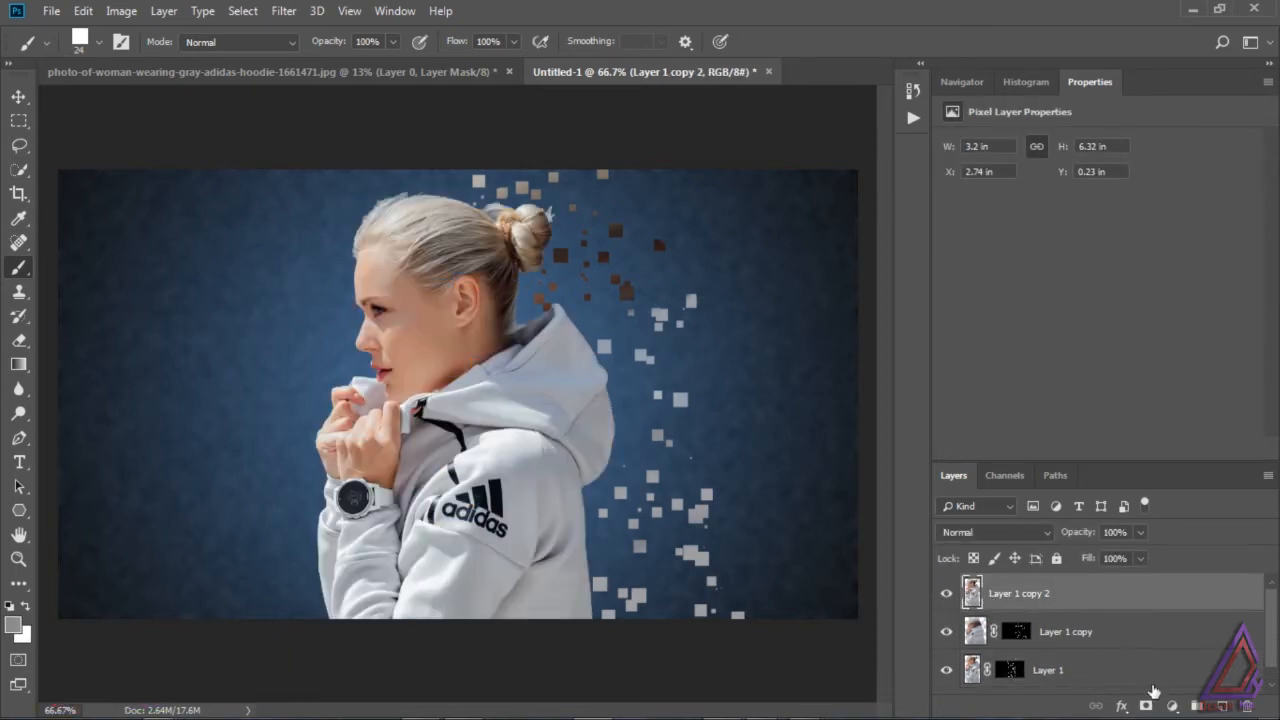
pyautogui.click(1147, 706)
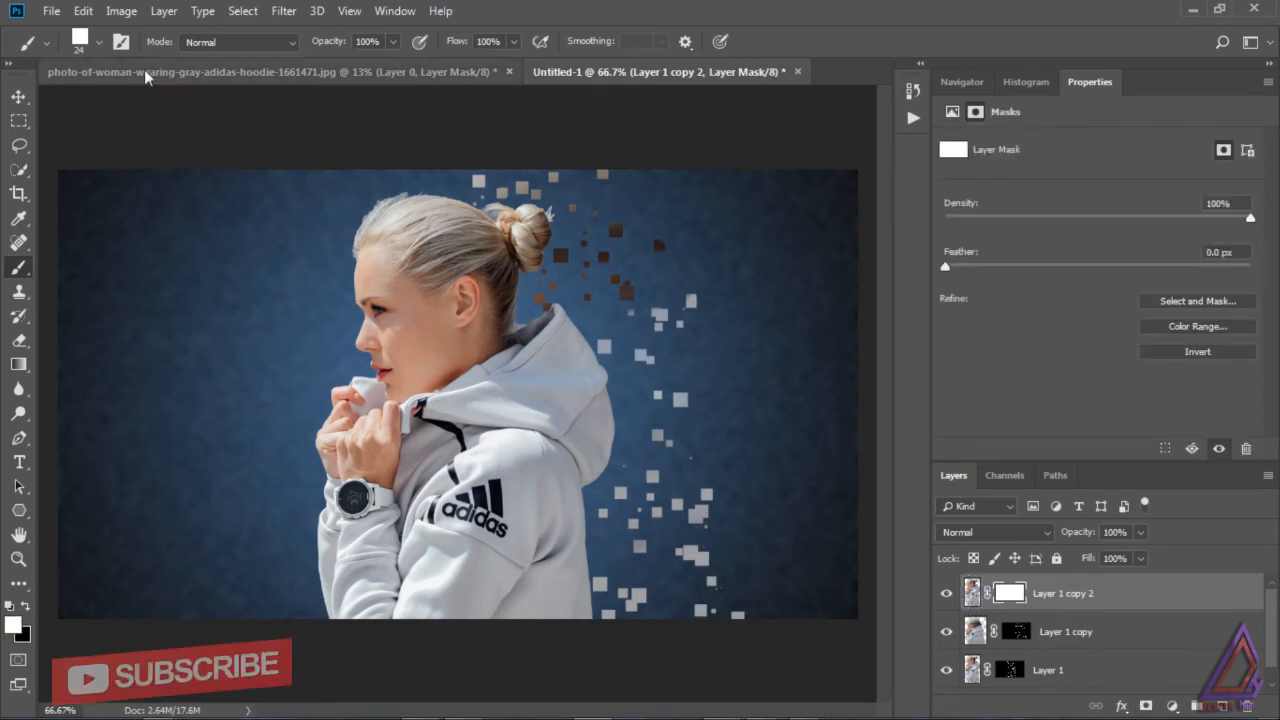
# - Turn off Shape Dynamics and Scattering for the square brush, keeping the 24 px tip with 163% spacing
pyautogui.click(98, 41)
pyautogui.click(121, 45)
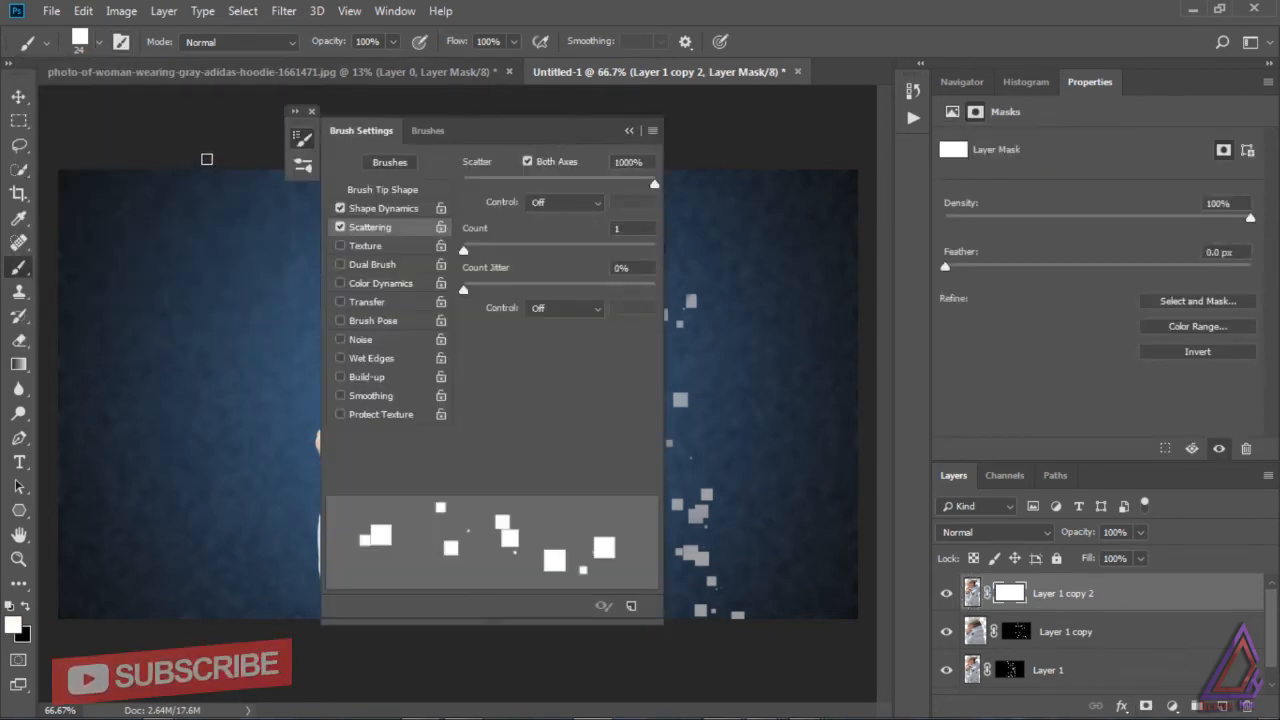
pyautogui.click(340, 208)
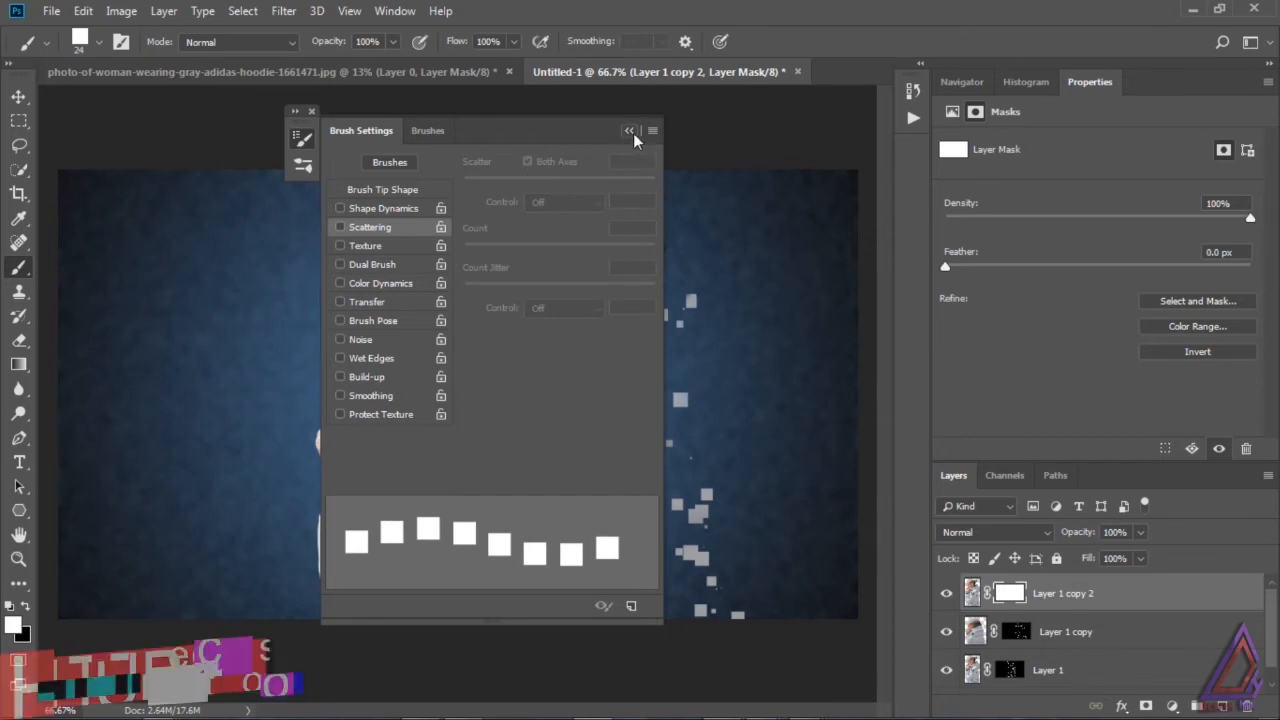
pyautogui.click(413, 190)
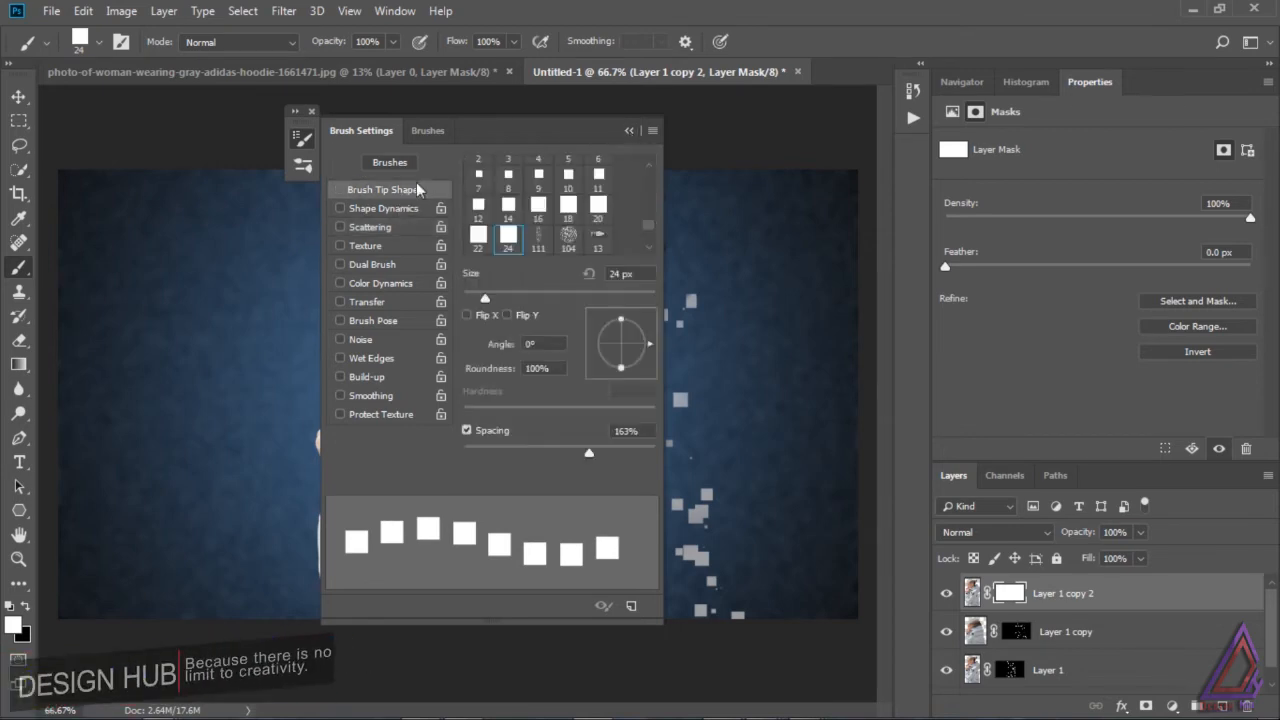
pyautogui.click(629, 131)
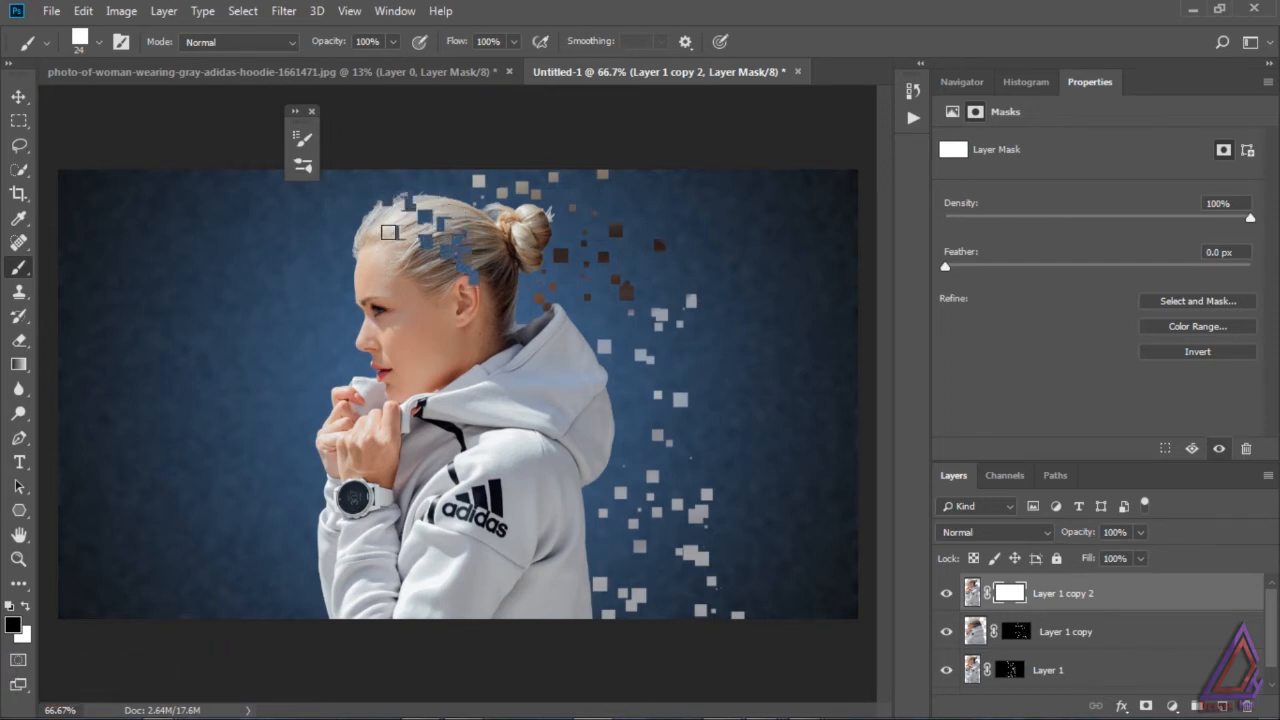
# - Paint black squares on Layer 1 copy 2's mask across the hair, down past the ear and over the back of the hoodie
pyautogui.moveTo(444, 299); pyautogui.dragTo(467, 340)
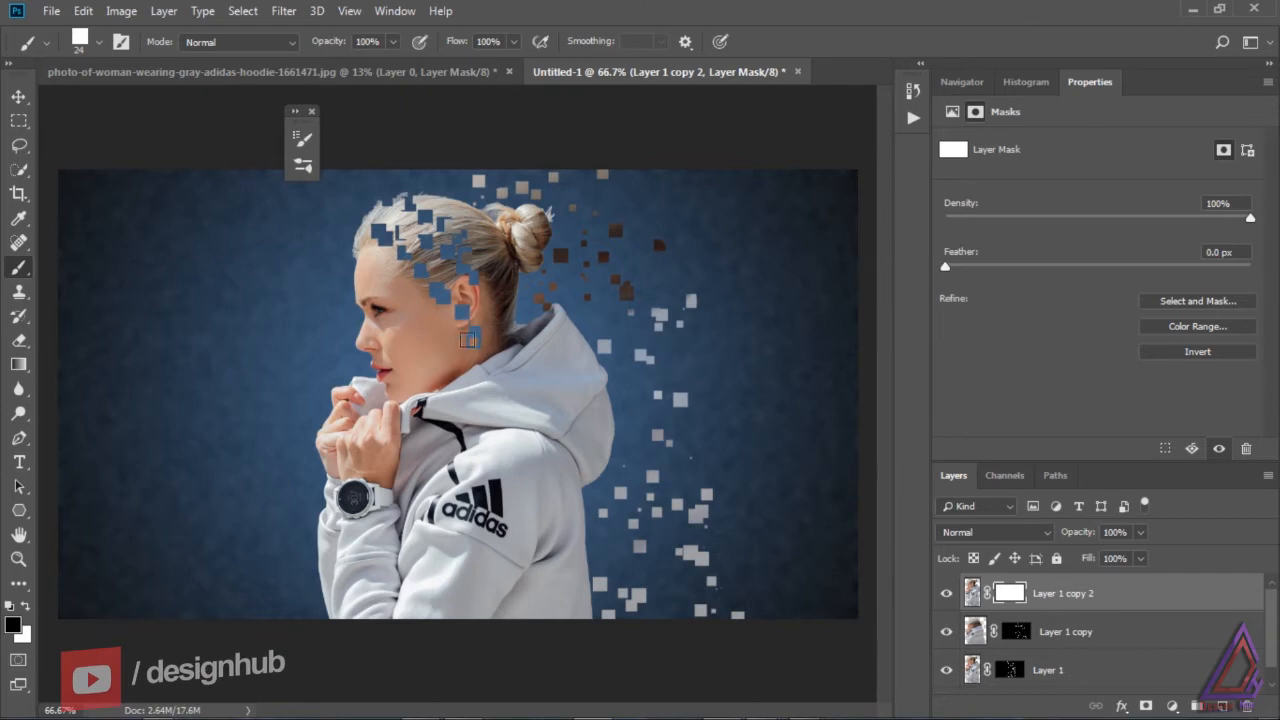
pyautogui.moveTo(472, 393)
pyautogui.mouseDown()
pyautogui.moveTo(448, 573)
pyautogui.moveTo(426, 622)
pyautogui.mouseUp()
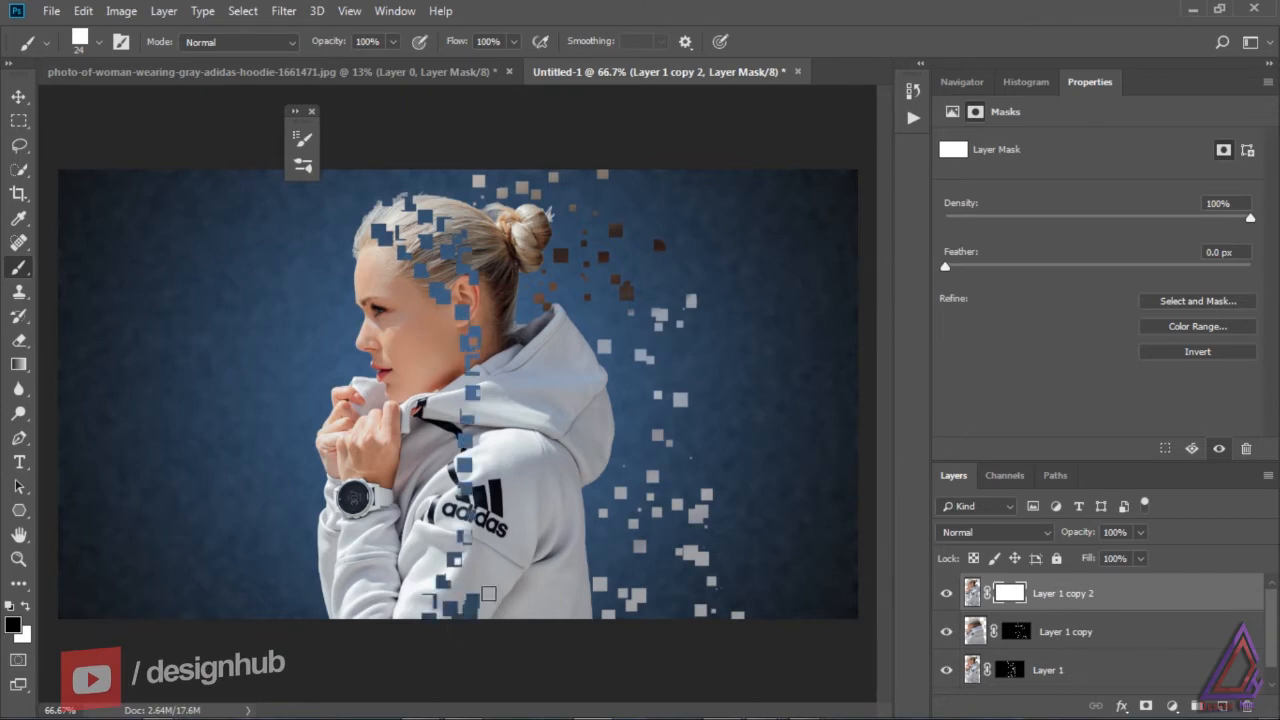
pyautogui.moveTo(488, 594)
pyautogui.mouseDown()
pyautogui.moveTo(483, 478)
pyautogui.moveTo(507, 487)
pyautogui.moveTo(498, 452)
pyautogui.moveTo(489, 461)
pyautogui.moveTo(515, 415)
pyautogui.moveTo(559, 384)
pyautogui.moveTo(591, 412)
pyautogui.moveTo(565, 527)
pyautogui.moveTo(532, 600)
pyautogui.moveTo(508, 615)
pyautogui.moveTo(569, 620)
pyautogui.moveTo(574, 587)
pyautogui.moveTo(530, 578)
pyautogui.moveTo(547, 520)
pyautogui.moveTo(538, 464)
pyautogui.moveTo(512, 480)
pyautogui.moveTo(557, 479)
pyautogui.moveTo(582, 420)
pyautogui.moveTo(554, 388)
pyautogui.moveTo(536, 245)
pyautogui.moveTo(500, 219)
pyautogui.moveTo(546, 213)
pyautogui.mouseUp()
# - Enlarge the square brush to 60 px and mask out the remaining back of the head and hoodie on Layer 1 copy 2
pyautogui.press(']')
pyautogui.press(']')
pyautogui.press(']')
pyautogui.press(']')
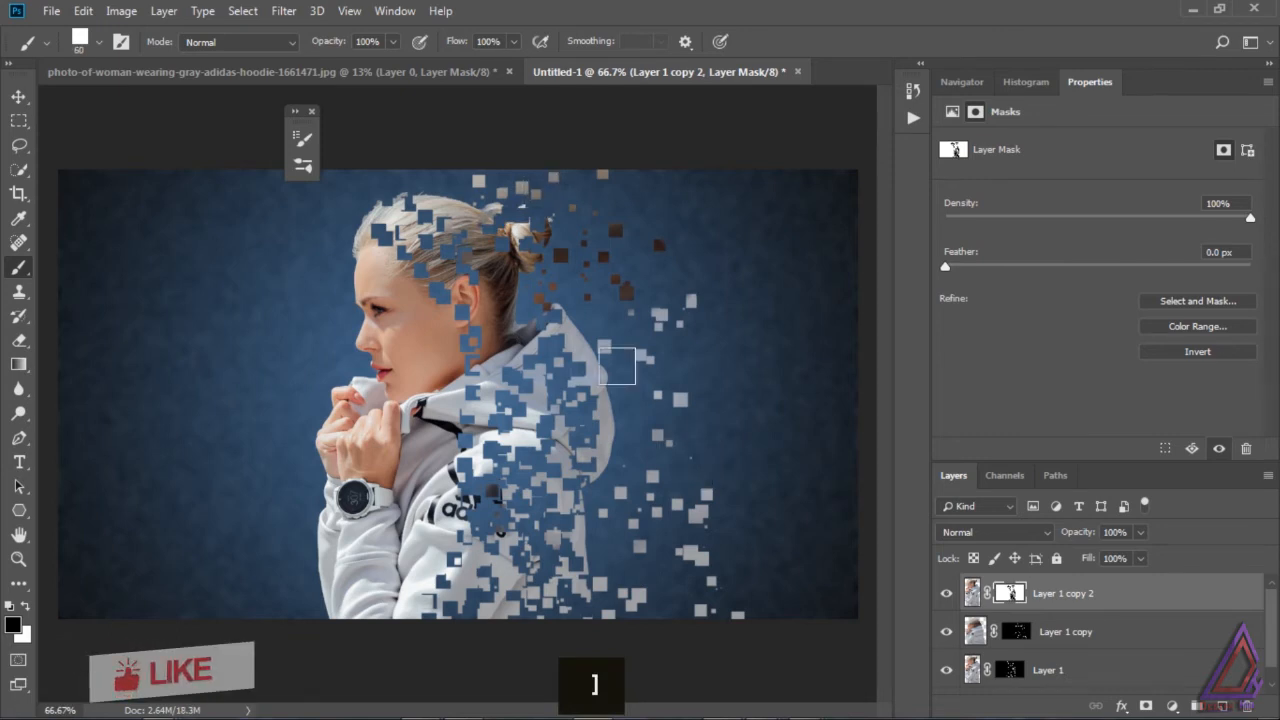
pyautogui.moveTo(617, 366)
pyautogui.mouseDown()
pyautogui.moveTo(584, 483)
pyautogui.moveTo(600, 478)
pyautogui.moveTo(587, 449)
pyautogui.moveTo(541, 449)
pyautogui.moveTo(523, 422)
pyautogui.moveTo(529, 364)
pyautogui.moveTo(582, 327)
pyautogui.moveTo(570, 348)
pyautogui.moveTo(586, 510)
pyautogui.moveTo(503, 597)
pyautogui.moveTo(573, 463)
pyautogui.moveTo(538, 276)
pyautogui.moveTo(412, 192)
pyautogui.moveTo(432, 191)
pyautogui.moveTo(506, 293)
pyautogui.moveTo(460, 220)
pyautogui.moveTo(567, 418)
pyautogui.moveTo(513, 363)
pyautogui.moveTo(536, 466)
pyautogui.moveTo(514, 459)
pyautogui.moveTo(492, 598)
pyautogui.mouseUp()
# - Shrink the square brush to about 25 px and mask out the leftover hair and the blocky edge along face, neck and shoulder
pyautogui.press('[')
pyautogui.press('[')
pyautogui.press('[')
pyautogui.press('[')
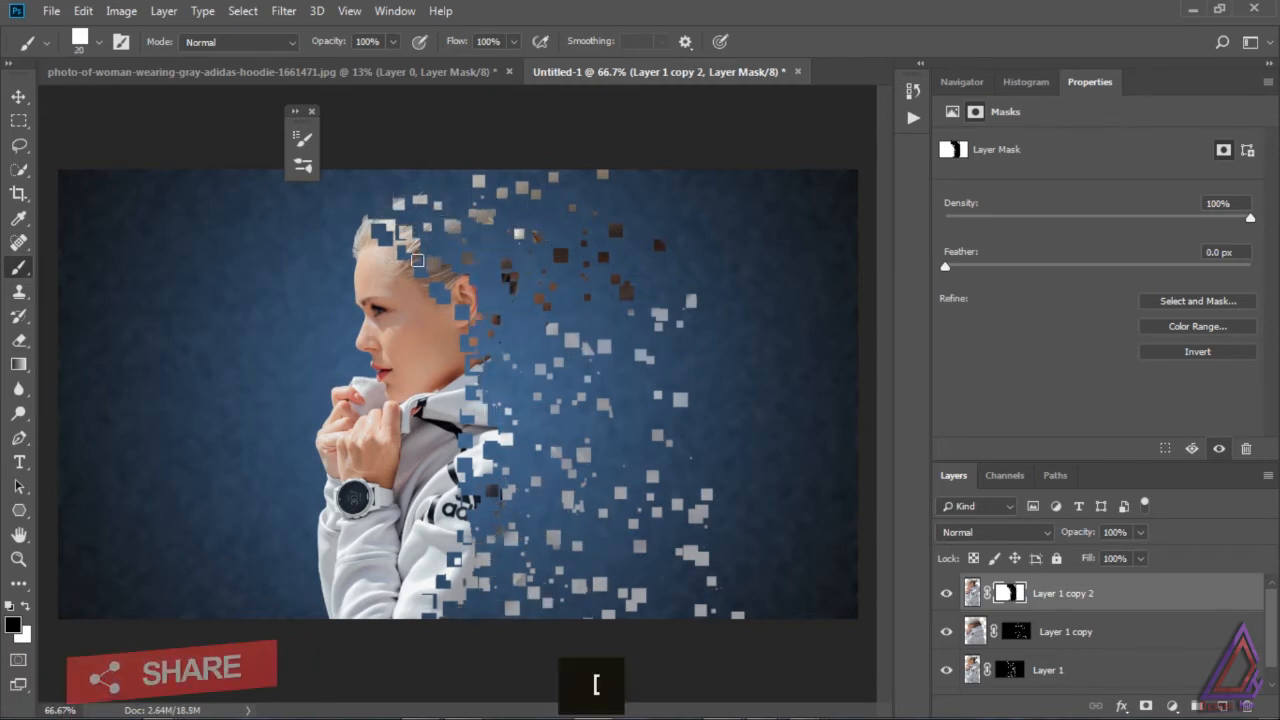
pyautogui.moveTo(358, 237)
pyautogui.mouseDown()
pyautogui.moveTo(408, 253)
pyautogui.moveTo(357, 246)
pyautogui.mouseUp()
pyautogui.moveTo(455, 285)
pyautogui.mouseDown()
pyautogui.moveTo(464, 387)
pyautogui.moveTo(493, 443)
pyautogui.moveTo(441, 512)
pyautogui.mouseUp()
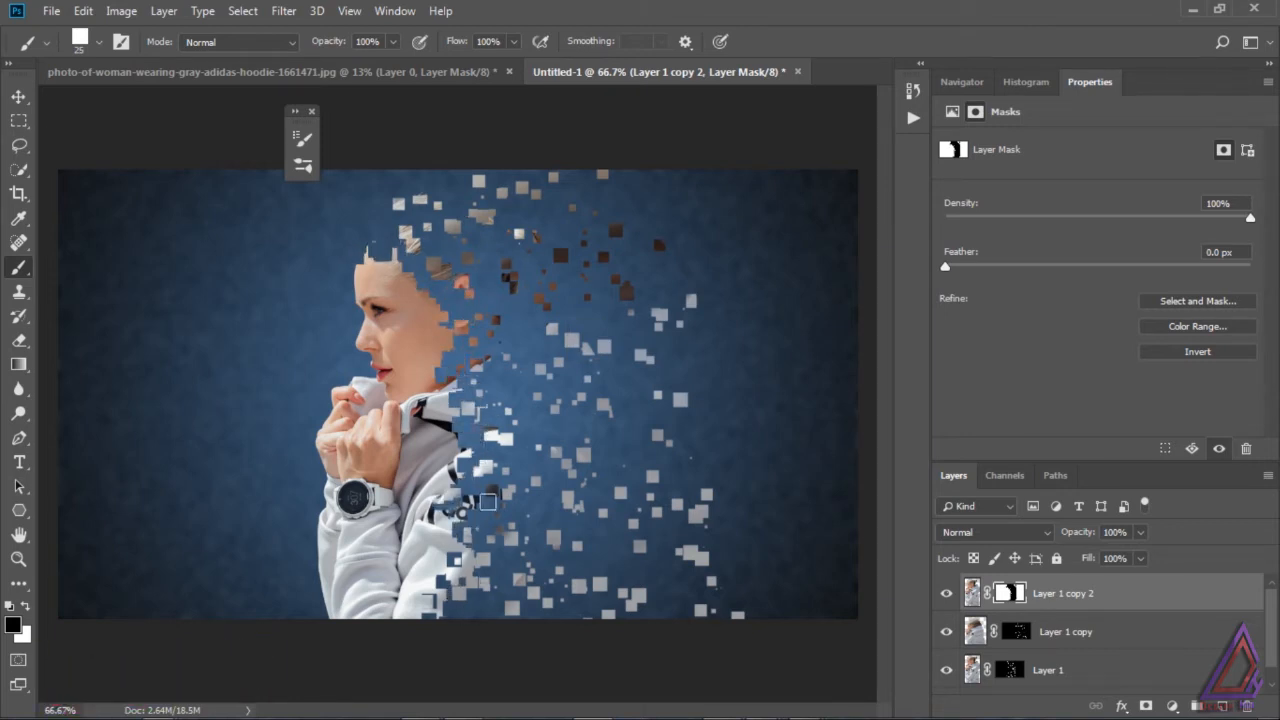
# - Switch to white and restore single squares behind the neck and hoodie on Layer 1 copy 2's mask
pyautogui.press('x')
pyautogui.click(510, 338)
pyautogui.click(496, 290)
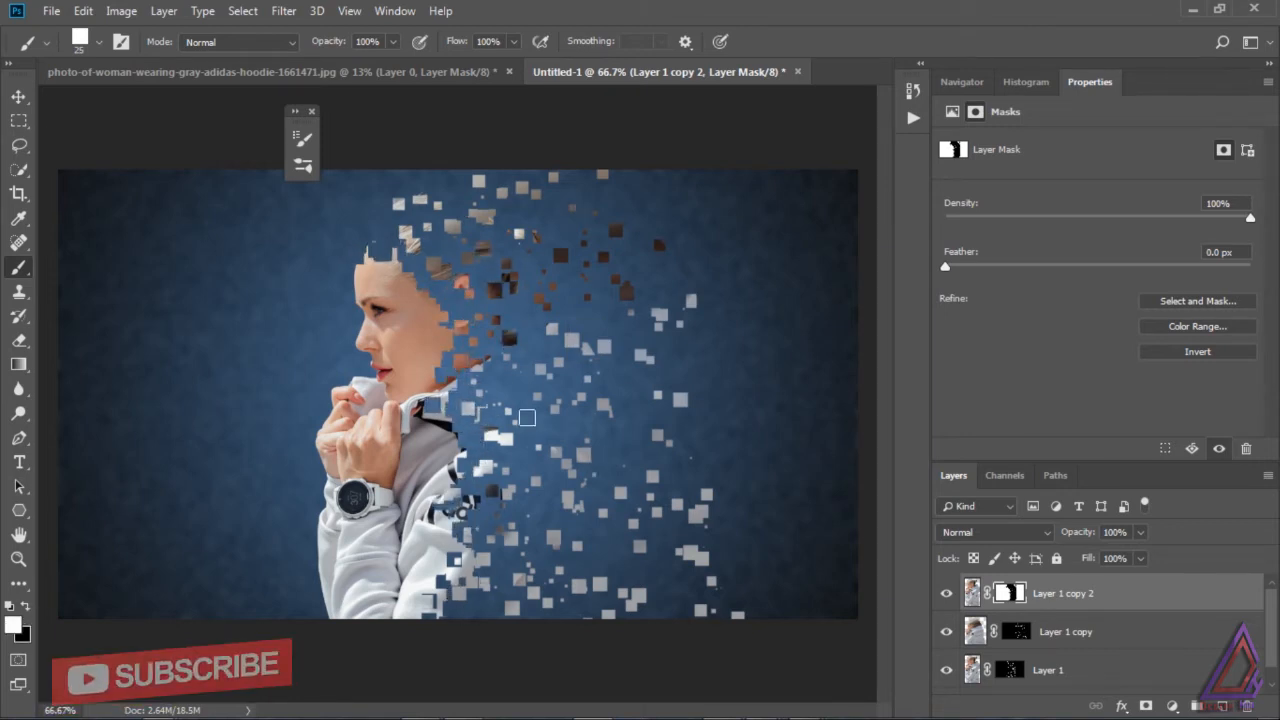
pyautogui.click(540, 516)
pyautogui.click(487, 606)
pyautogui.click(589, 528)
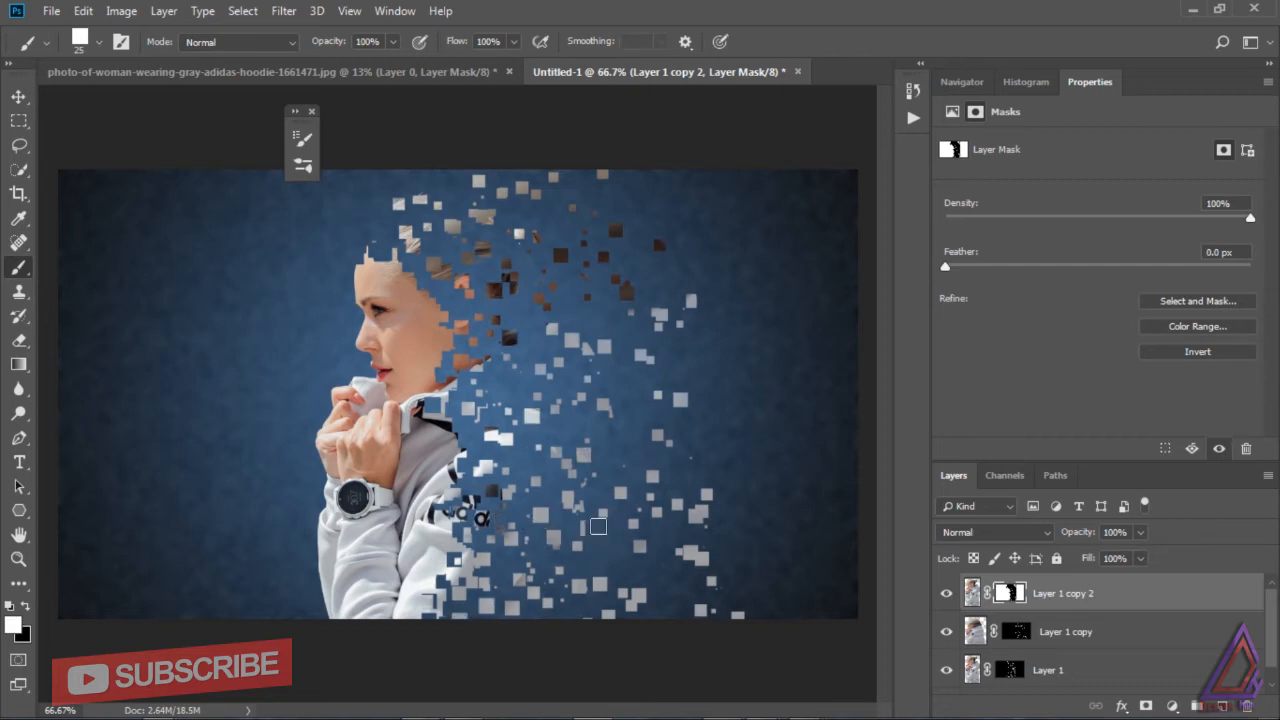
# - Add a new empty layer above Layer 1 copy 2 and activate the Brush tool
pyautogui.click(20, 97)
pyautogui.click(1222, 706)
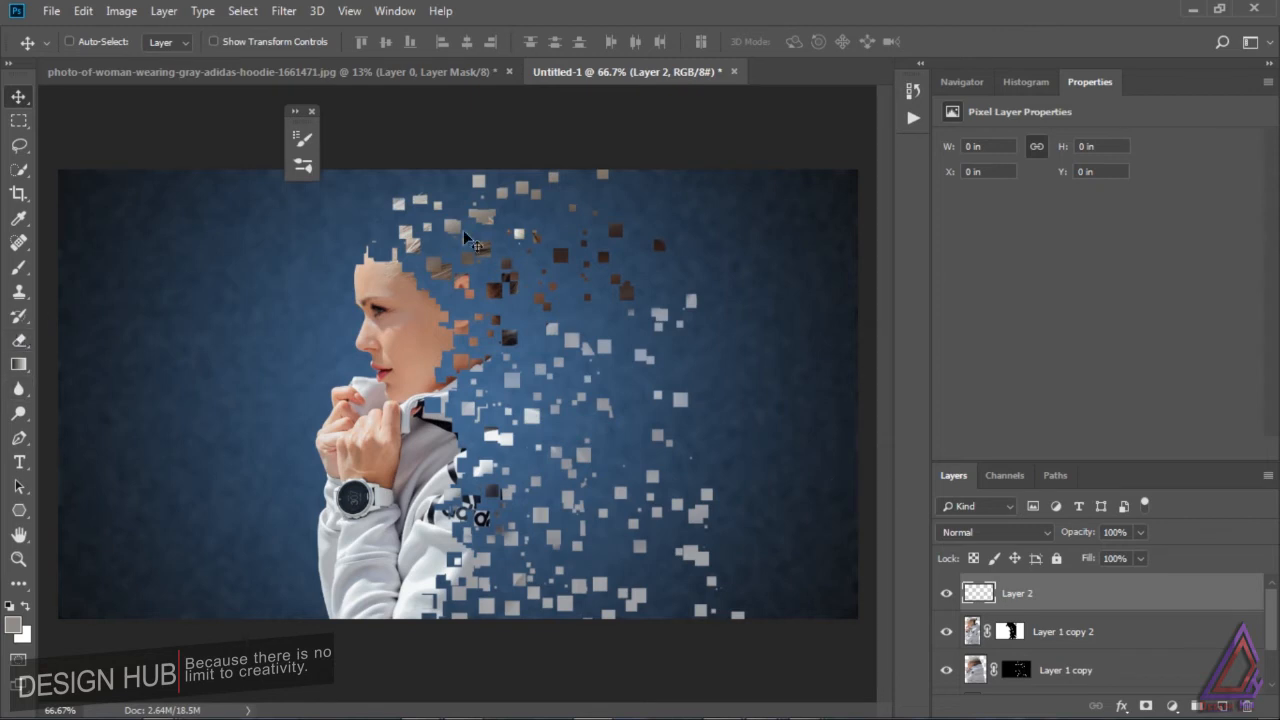
pyautogui.click(19, 267)
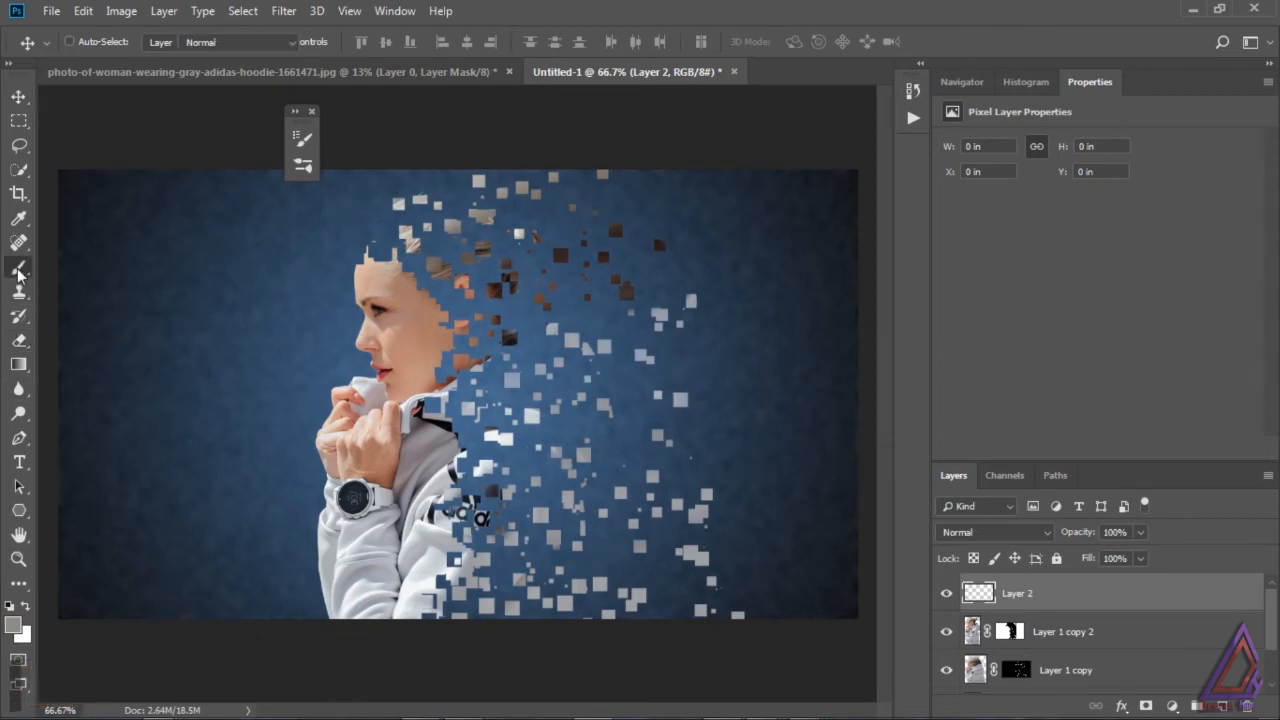
# - Turn on Shape Dynamics and Scattering for the 25 px square brush
pyautogui.click(97, 44)
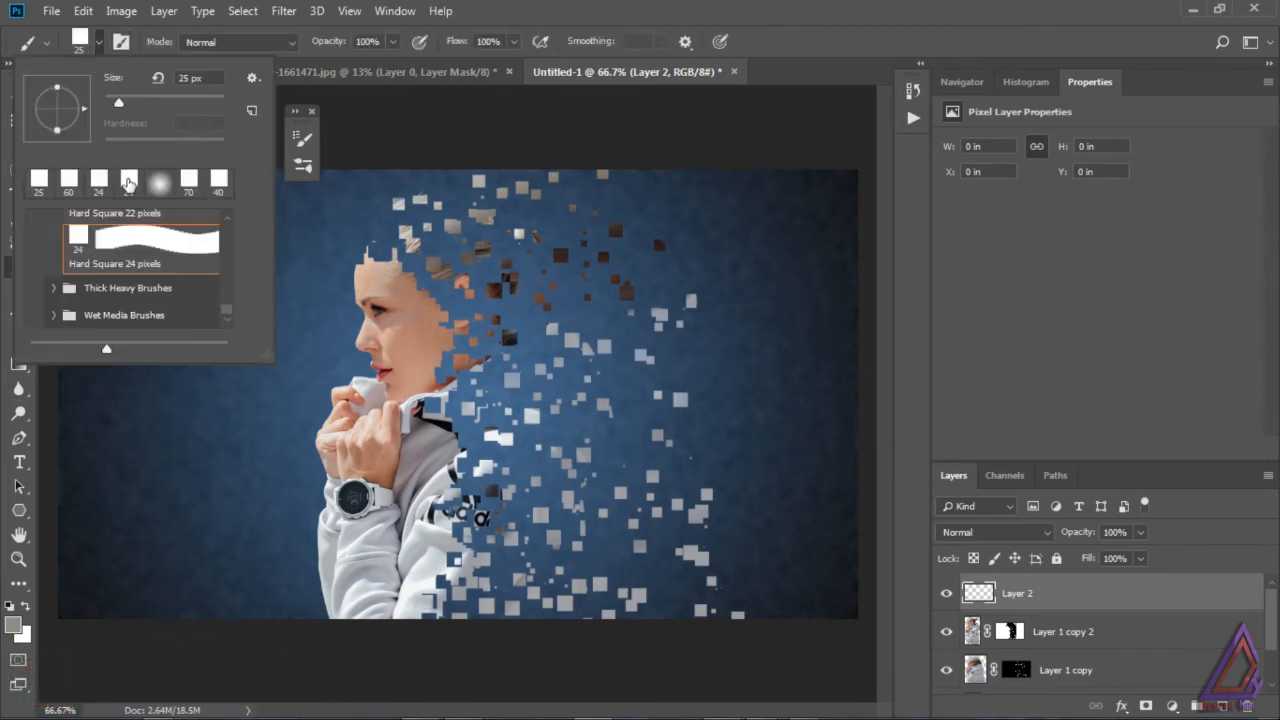
pyautogui.click(255, 78)
pyautogui.click(131, 47)
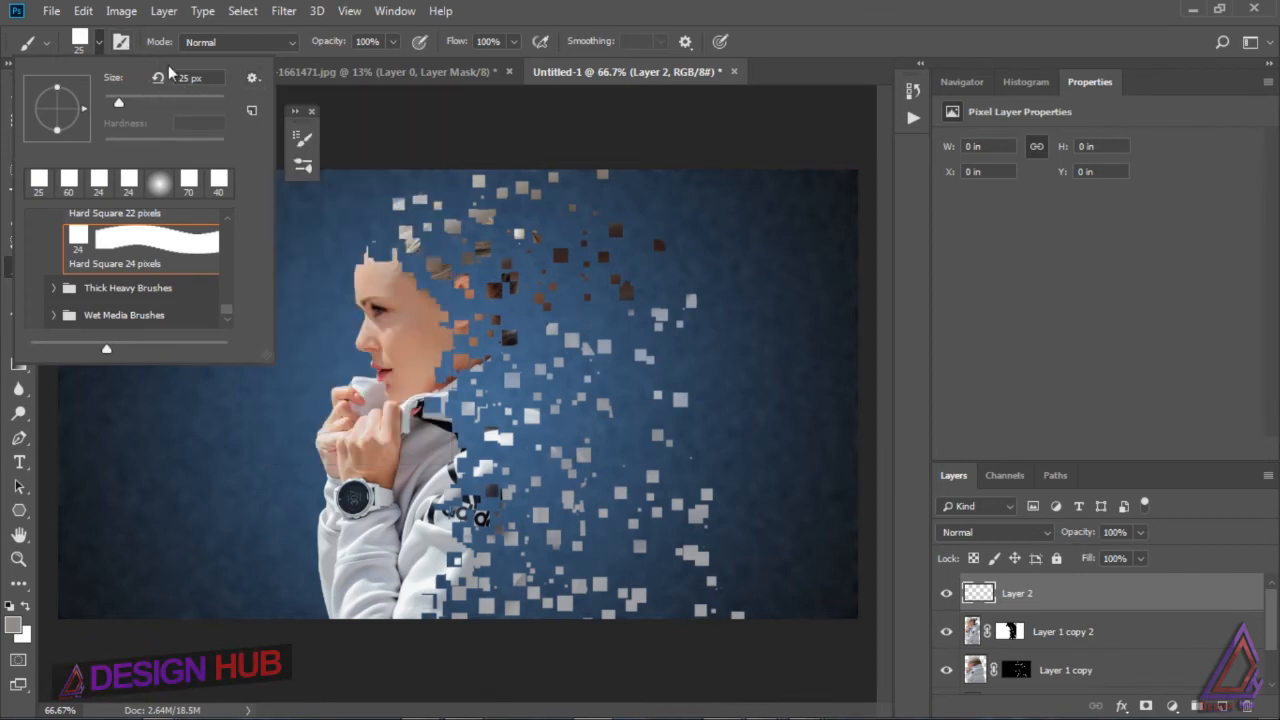
pyautogui.click(121, 42)
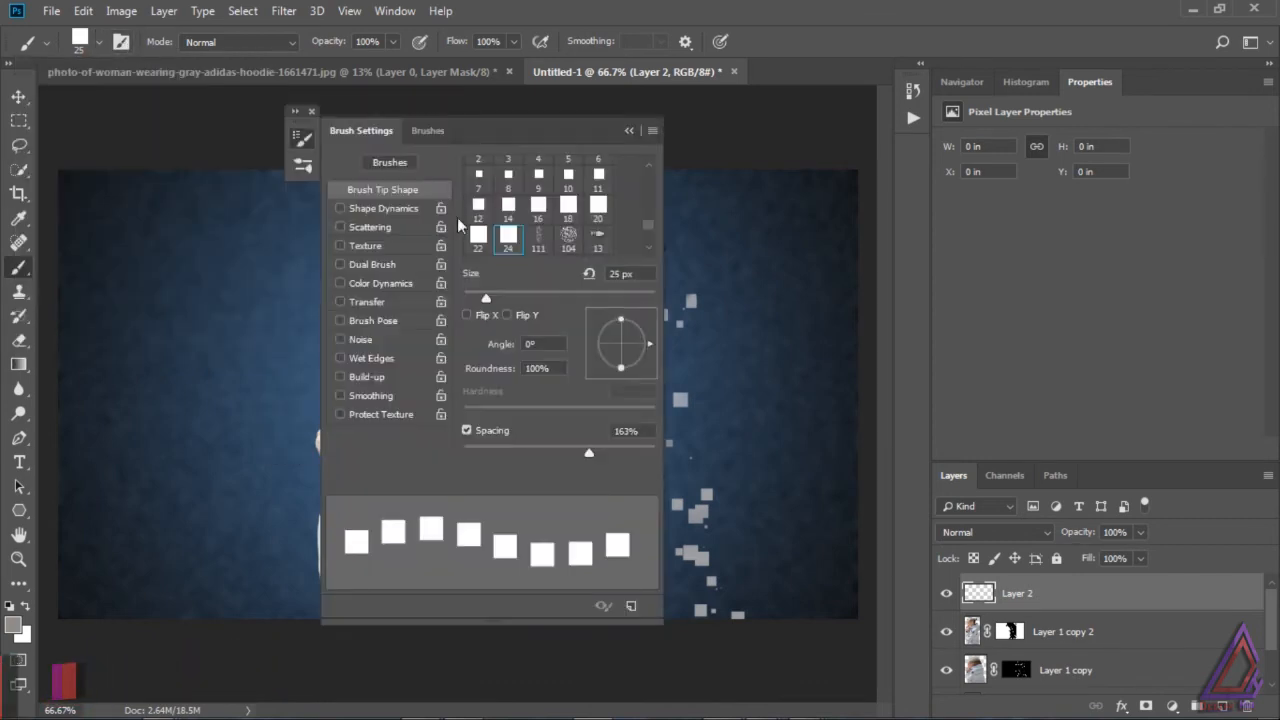
pyautogui.click(341, 209)
pyautogui.click(341, 227)
pyautogui.click(629, 132)
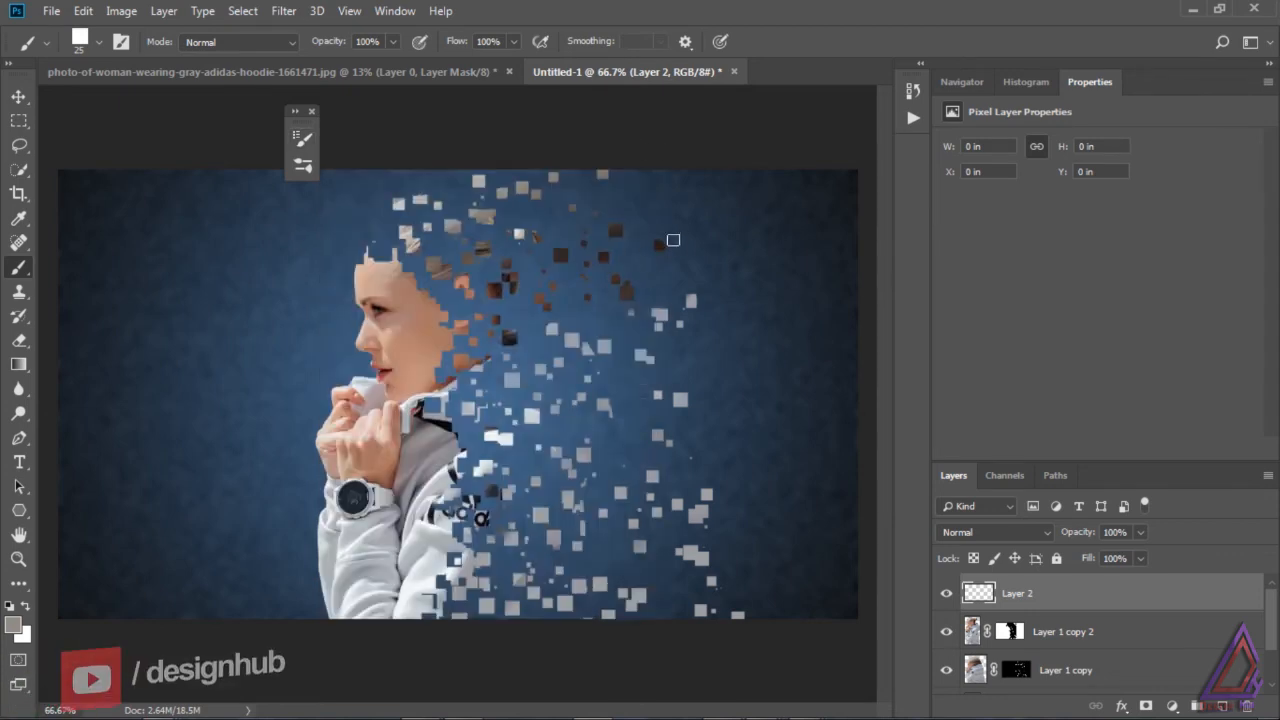
# - Paint scattered squares on Layer 2 in sampled dark brown behind the head and in sampled light gray along the canvas's upper edge
pyautogui.press('alt')
pyautogui.keyDown('alt'); pyautogui.click(616, 229); pyautogui.keyUp('alt')
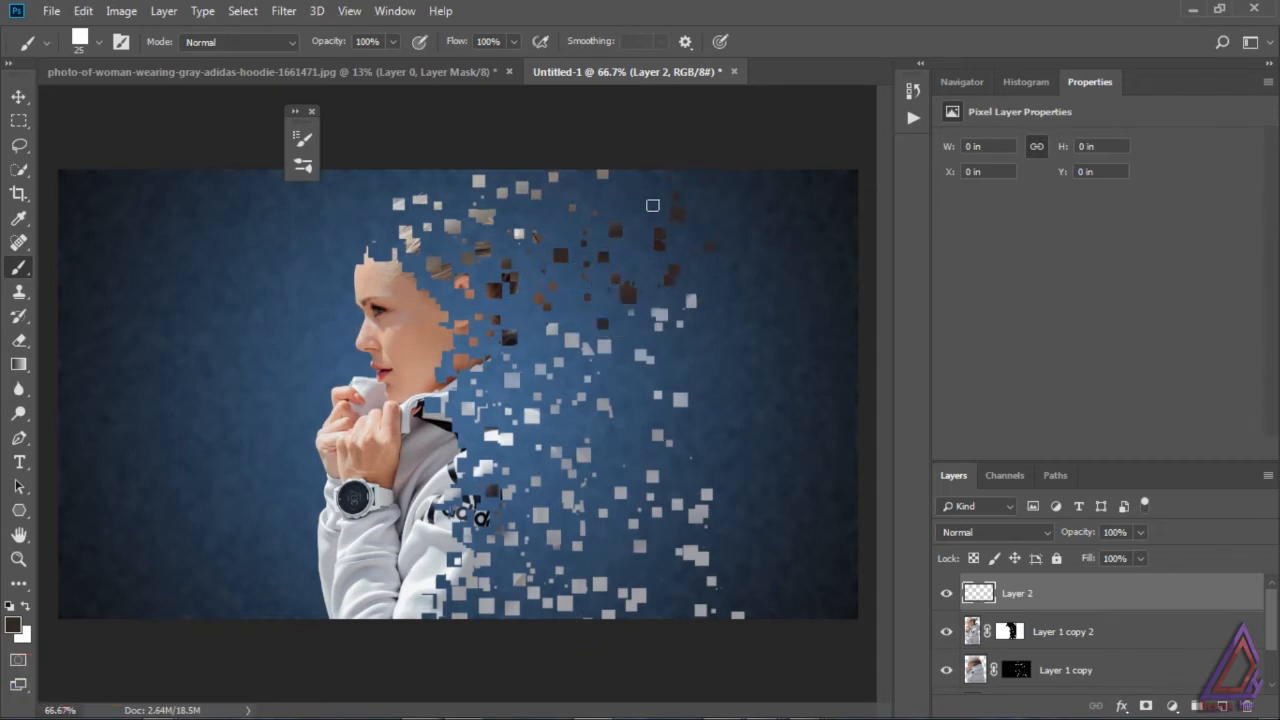
pyautogui.click(652, 205)
pyautogui.keyDown('alt'); pyautogui.click(531, 194); pyautogui.keyUp('alt')
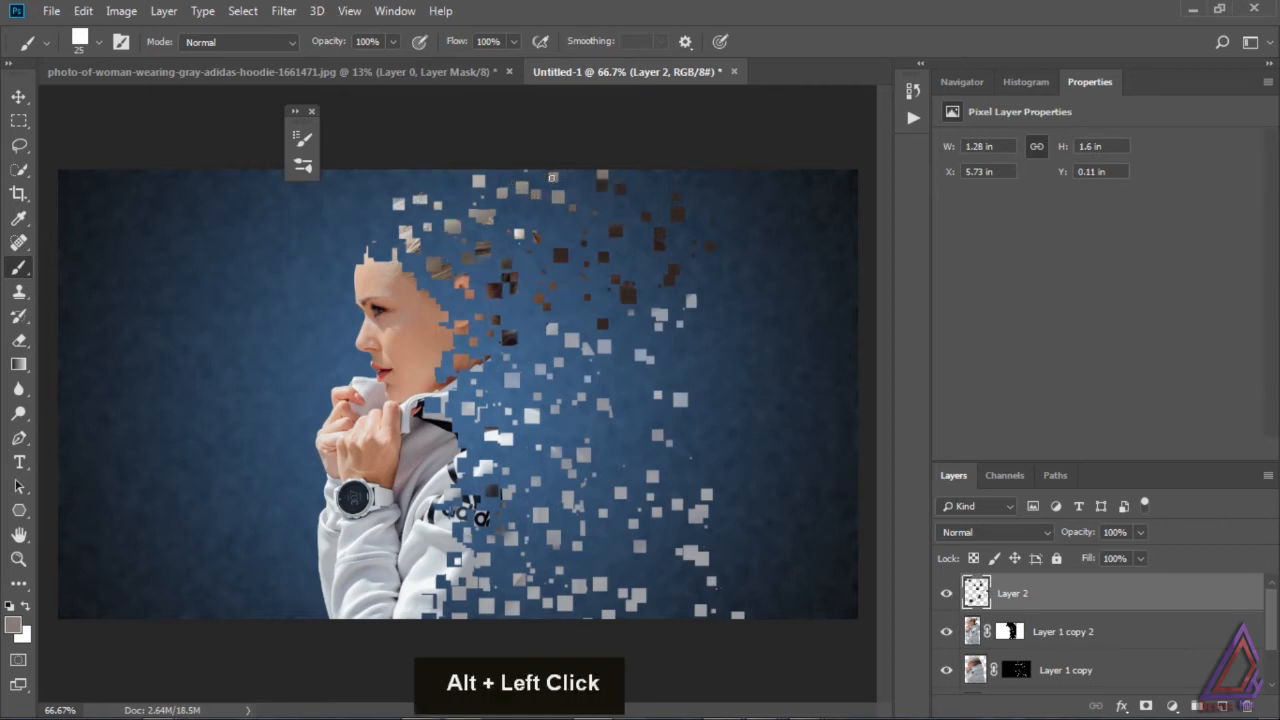
pyautogui.moveTo(552, 177); pyautogui.dragTo(717, 166)
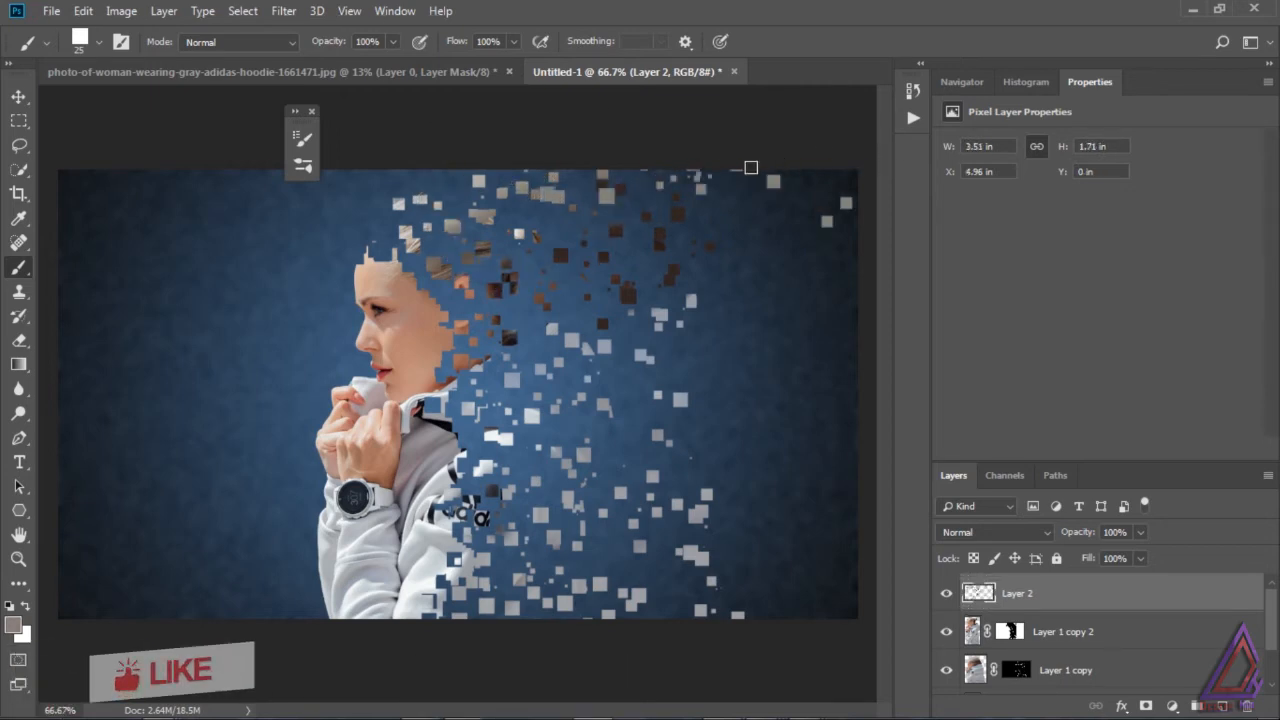
pyautogui.click(450, 175)
# - Sample light gray from the hoodie fragments and paint scattered squares down the outer side of the dispersion on Layer 2
pyautogui.keyDown('alt'); pyautogui.click(692, 301); pyautogui.keyUp('alt')
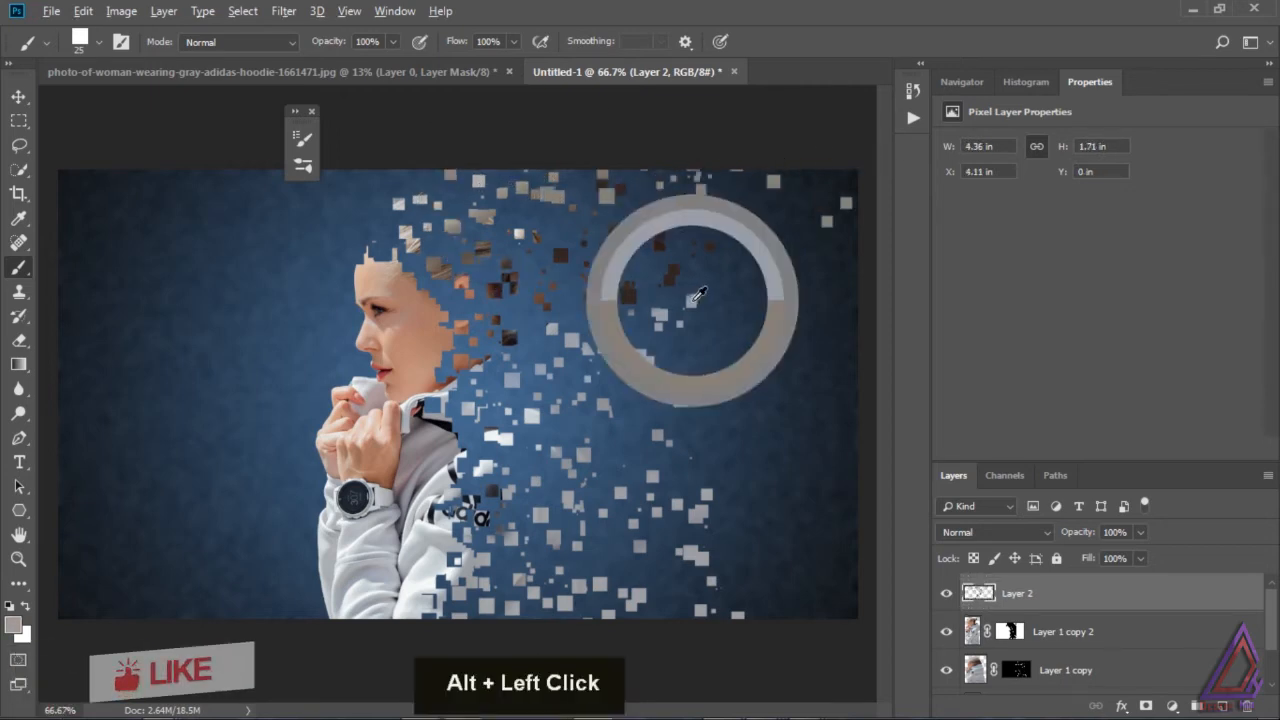
pyautogui.moveTo(731, 275); pyautogui.dragTo(677, 390)
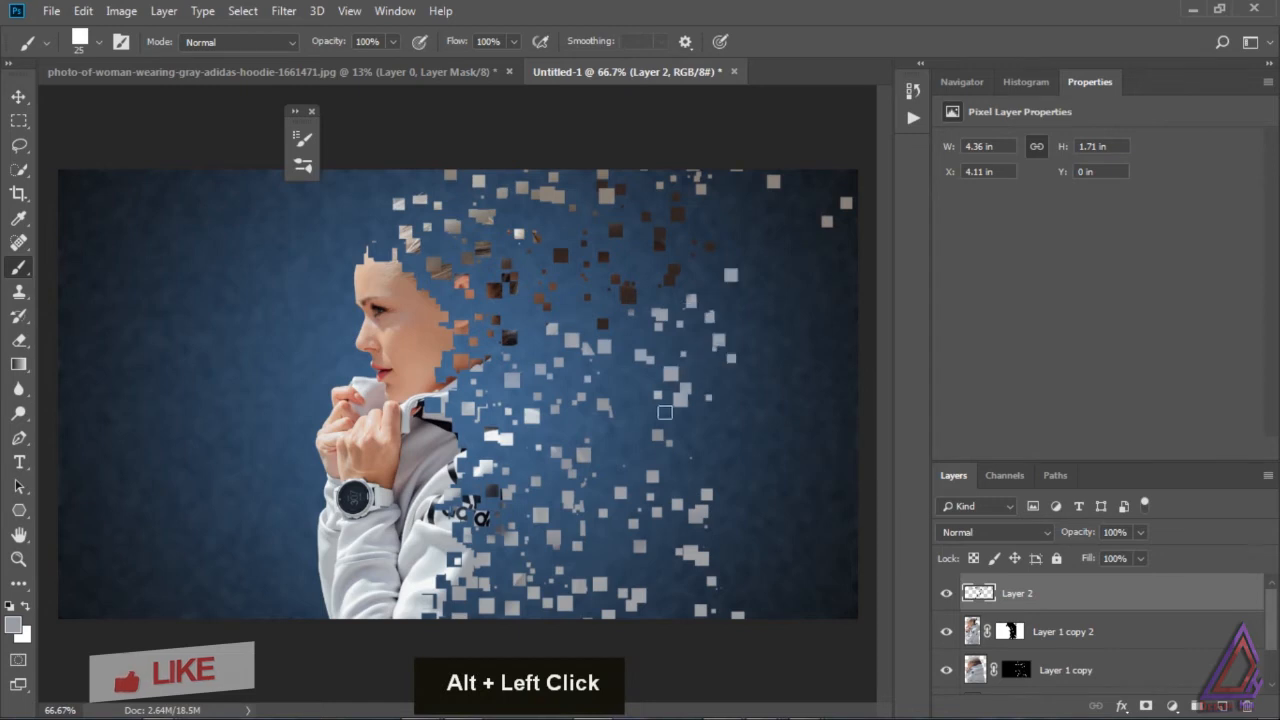
pyautogui.keyDown('alt'); pyautogui.click(675, 462); pyautogui.keyUp('alt')
pyautogui.moveTo(738, 457); pyautogui.dragTo(740, 528)
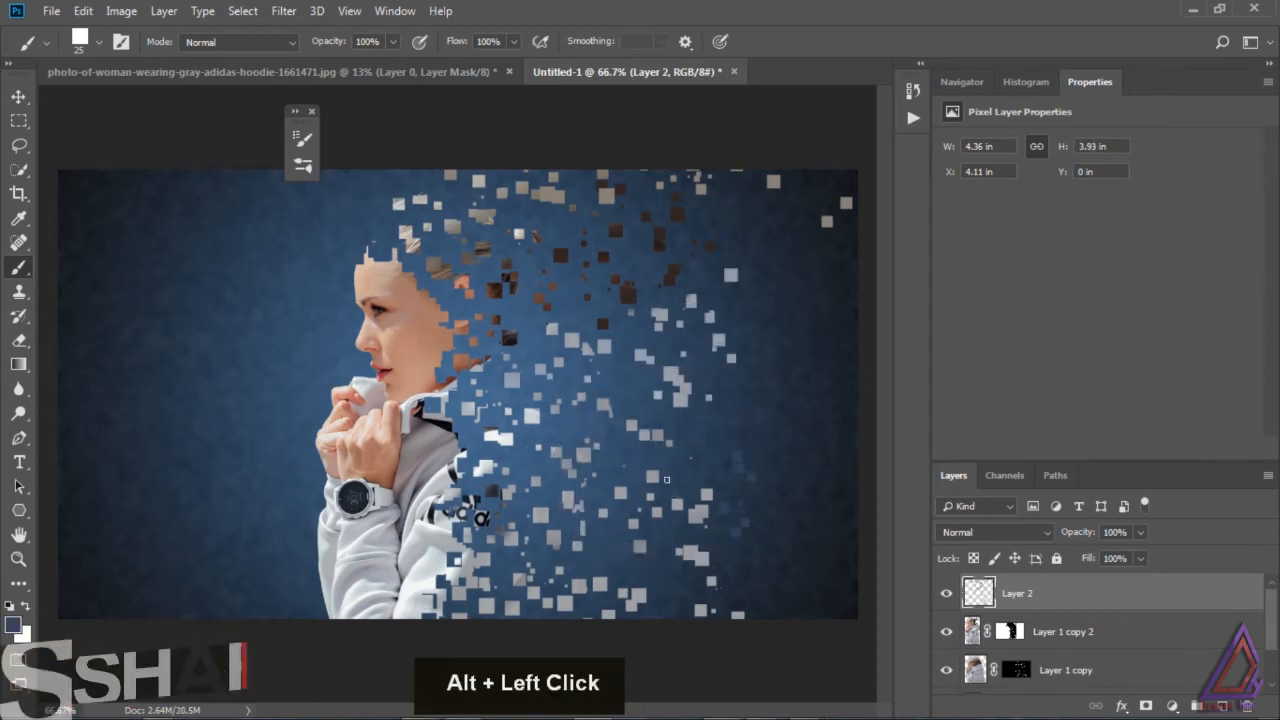
pyautogui.keyDown('alt'); pyautogui.click(650, 423); pyautogui.keyUp('alt')
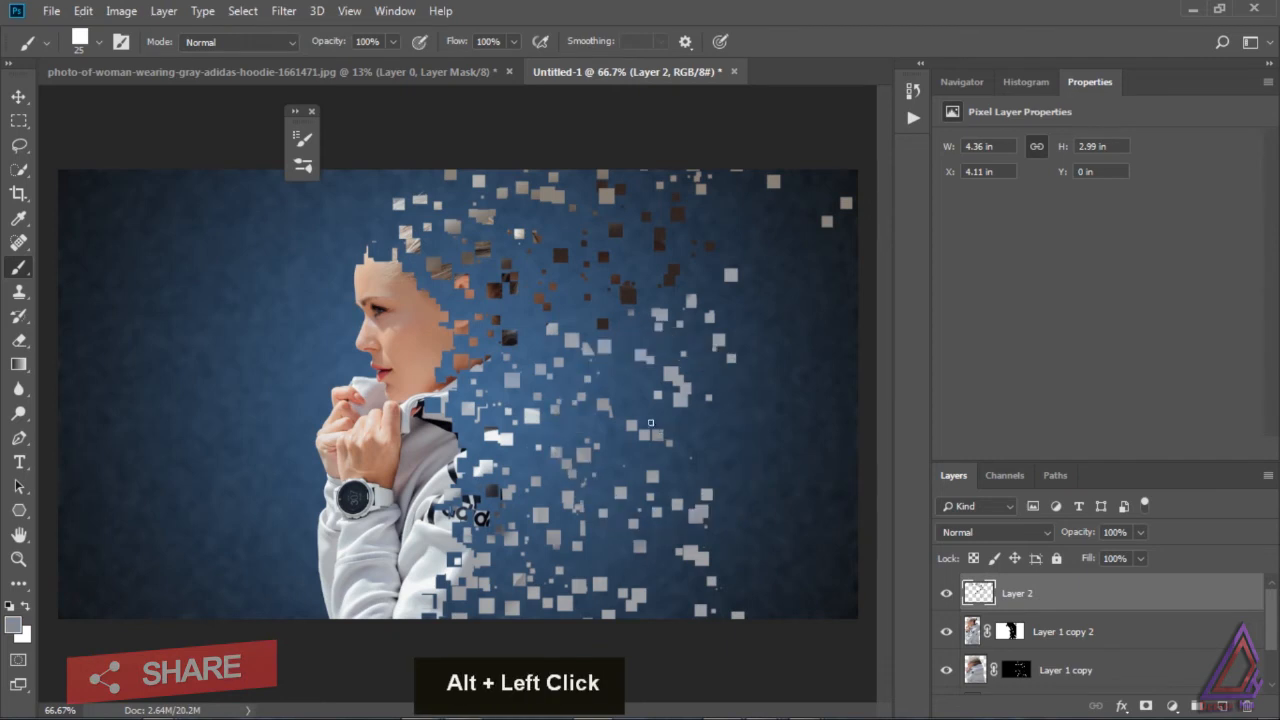
pyautogui.moveTo(710, 473); pyautogui.dragTo(742, 500)
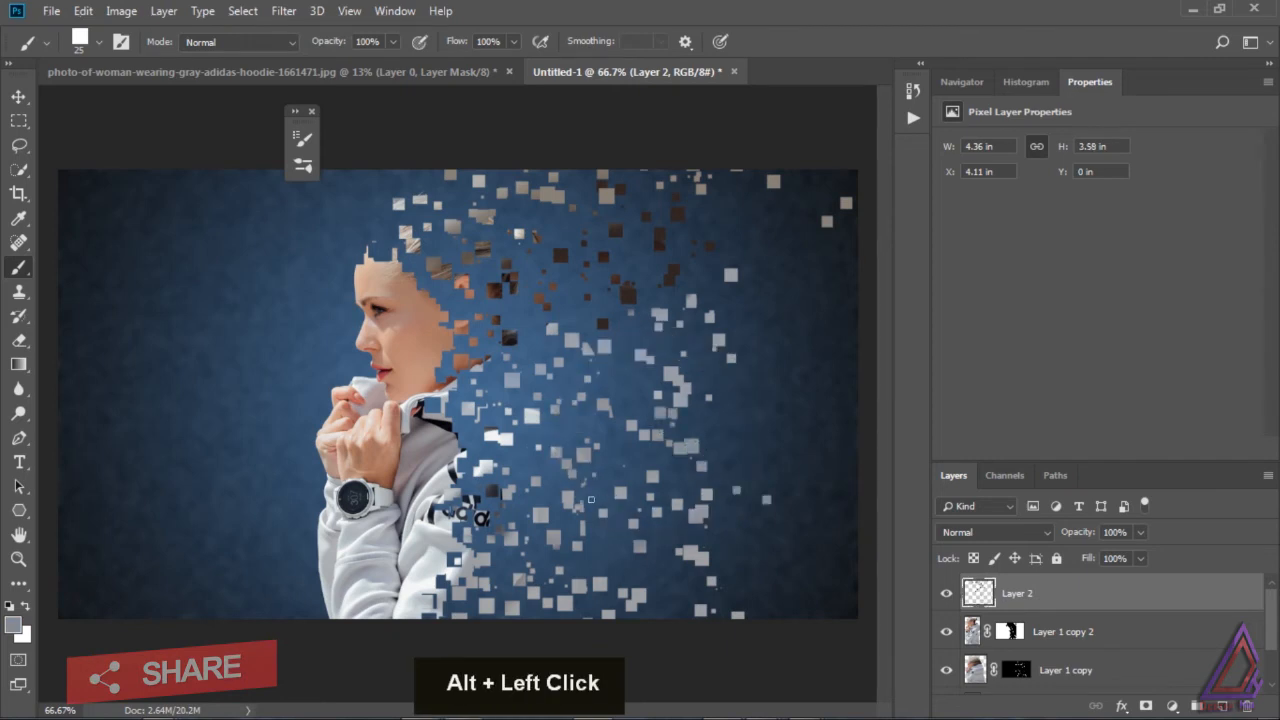
# - Paint scattered squares in white sampled from the hoodie and black sampled from its logo through the dispersion behind the shoulder
pyautogui.keyDown('alt'); pyautogui.click(499, 429); pyautogui.keyUp('alt')
pyautogui.click(568, 458)
pyautogui.moveTo(625, 428); pyautogui.dragTo(700, 445)
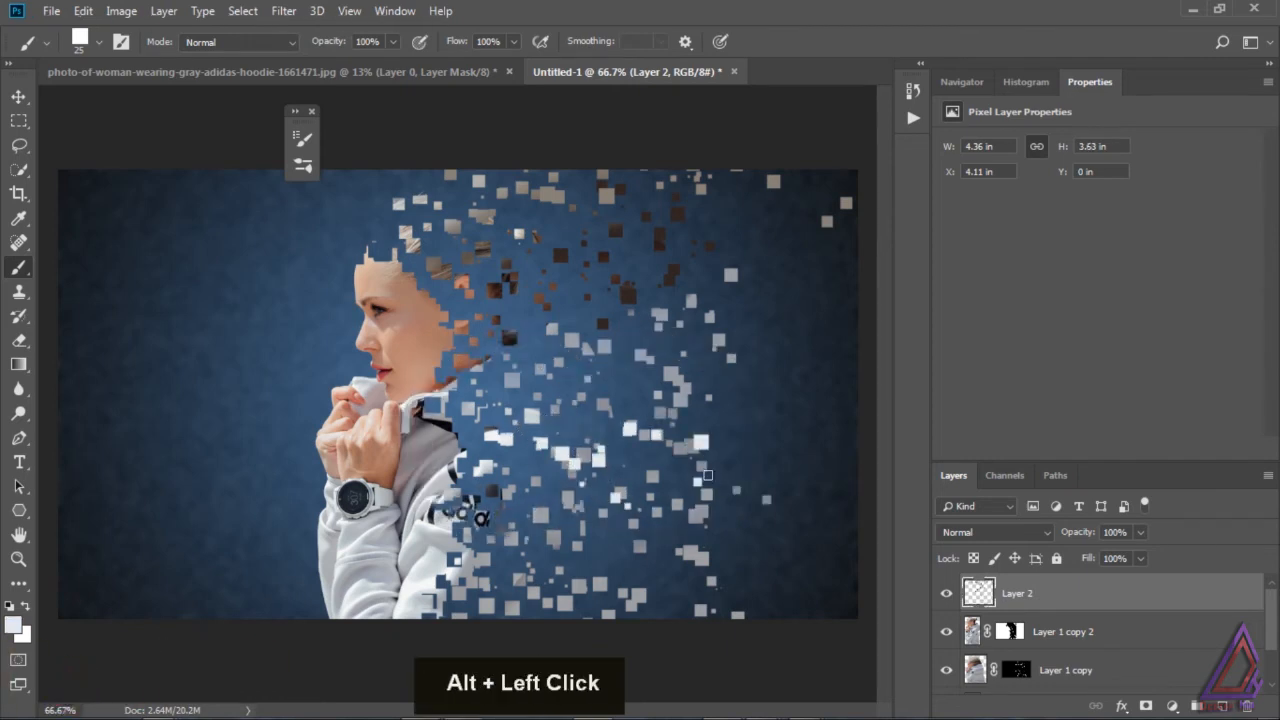
pyautogui.keyDown('alt'); pyautogui.click(488, 504); pyautogui.keyUp('alt')
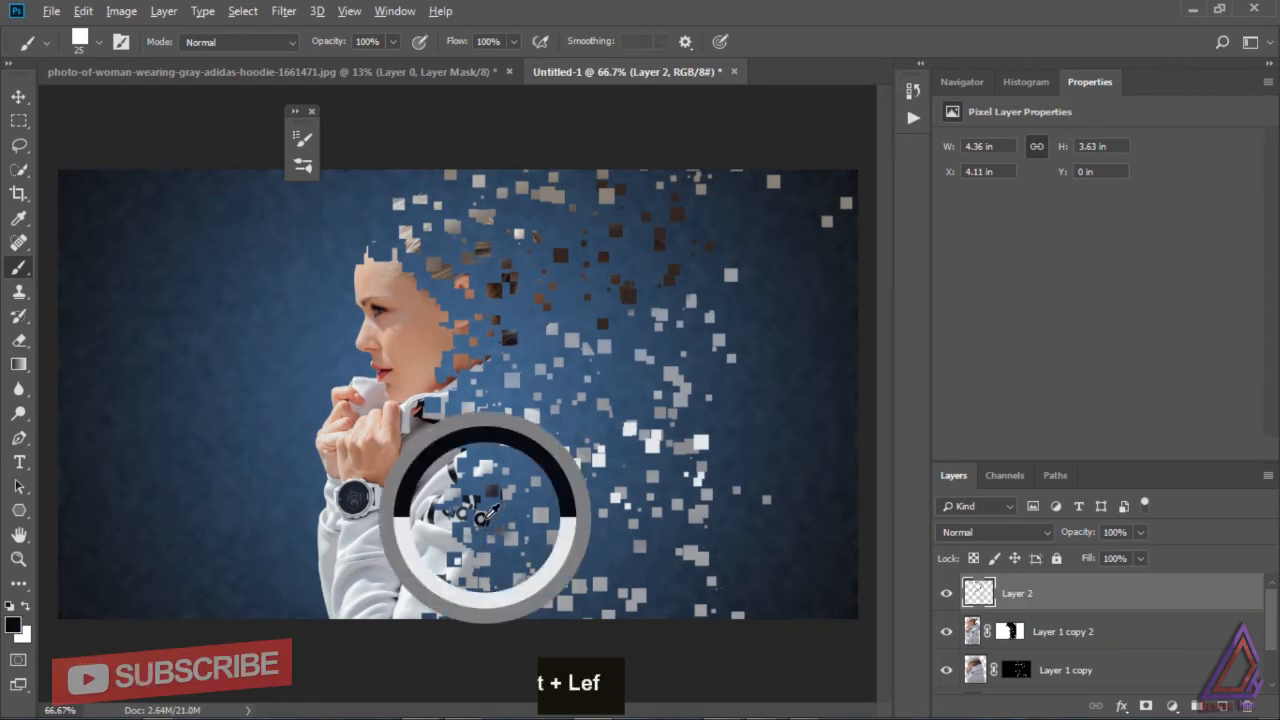
pyautogui.moveTo(492, 495)
pyautogui.mouseDown()
pyautogui.moveTo(563, 530)
pyautogui.moveTo(609, 513)
pyautogui.moveTo(600, 494)
pyautogui.moveTo(682, 547)
pyautogui.mouseUp()
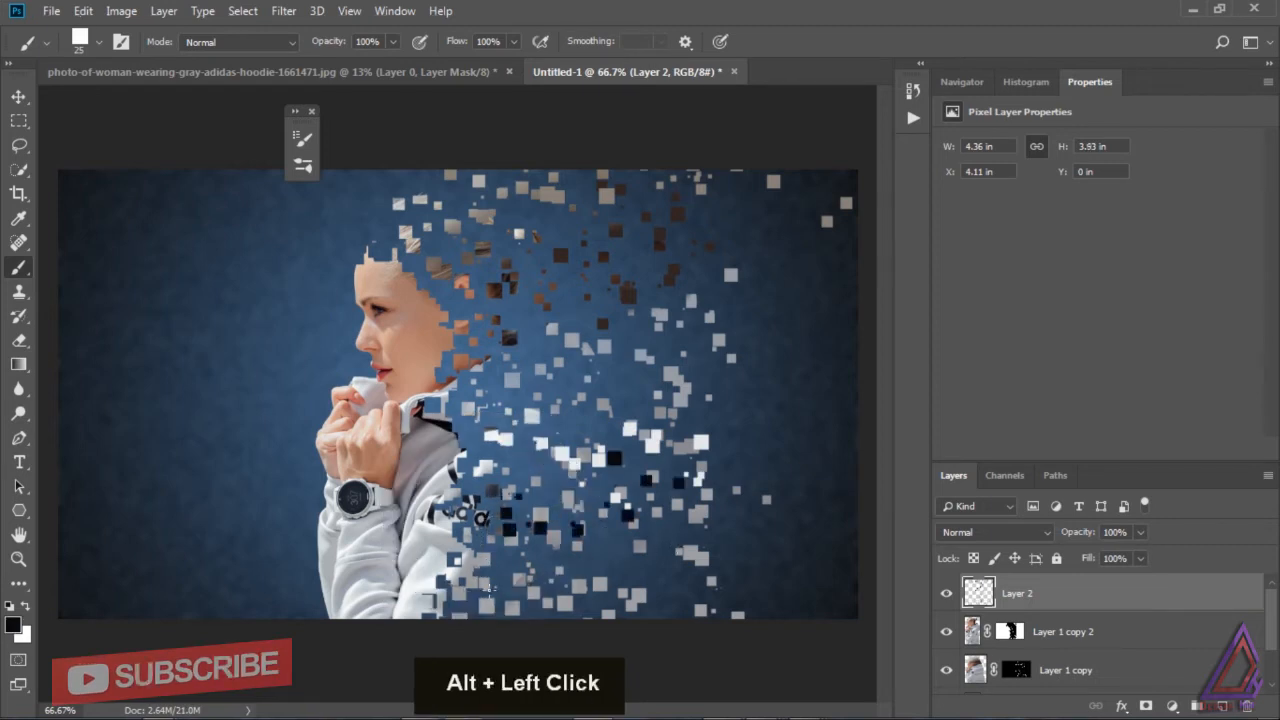
# - Paint sampled gray squares in the lower dispersion and sampled dark squares behind the neck on Layer 2
pyautogui.keyDown('alt'); pyautogui.click(488, 603); pyautogui.keyUp('alt')
pyautogui.moveTo(500, 572)
pyautogui.mouseDown()
pyautogui.moveTo(545, 550)
pyautogui.moveTo(664, 570)
pyautogui.mouseUp()
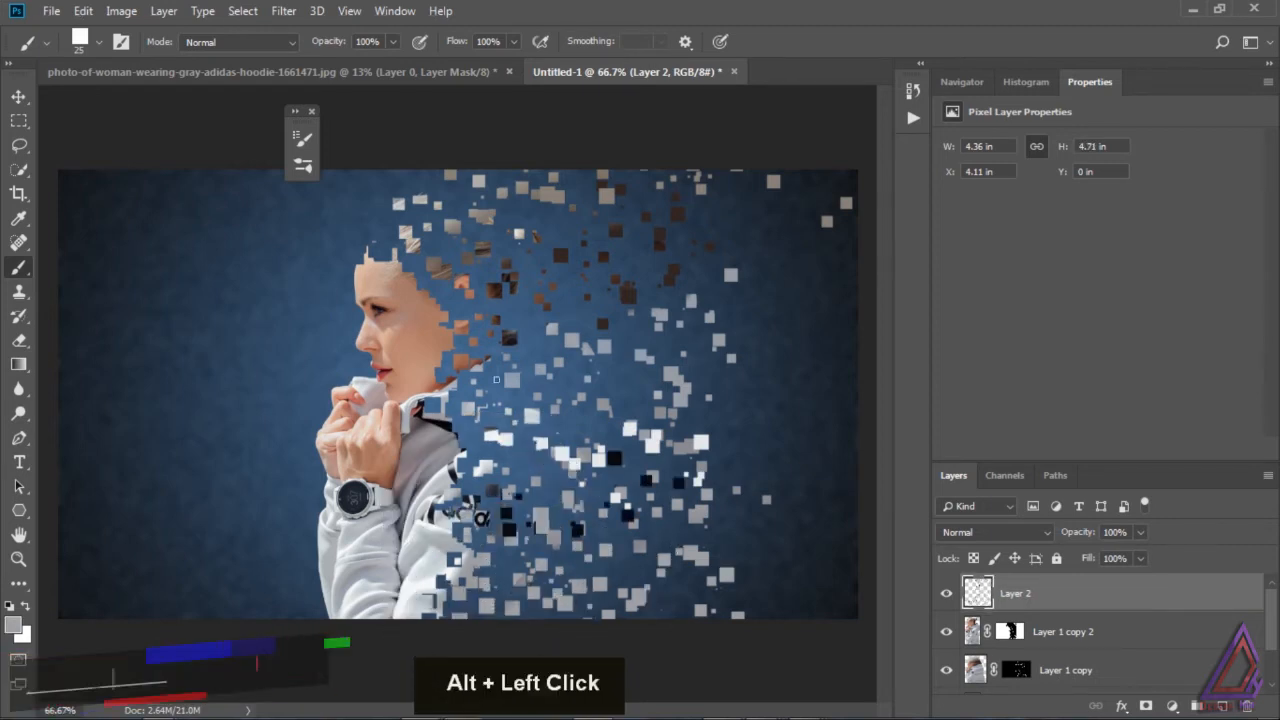
pyautogui.keyDown('alt'); pyautogui.click(513, 337); pyautogui.keyUp('alt')
pyautogui.moveTo(520, 322); pyautogui.dragTo(608, 383)
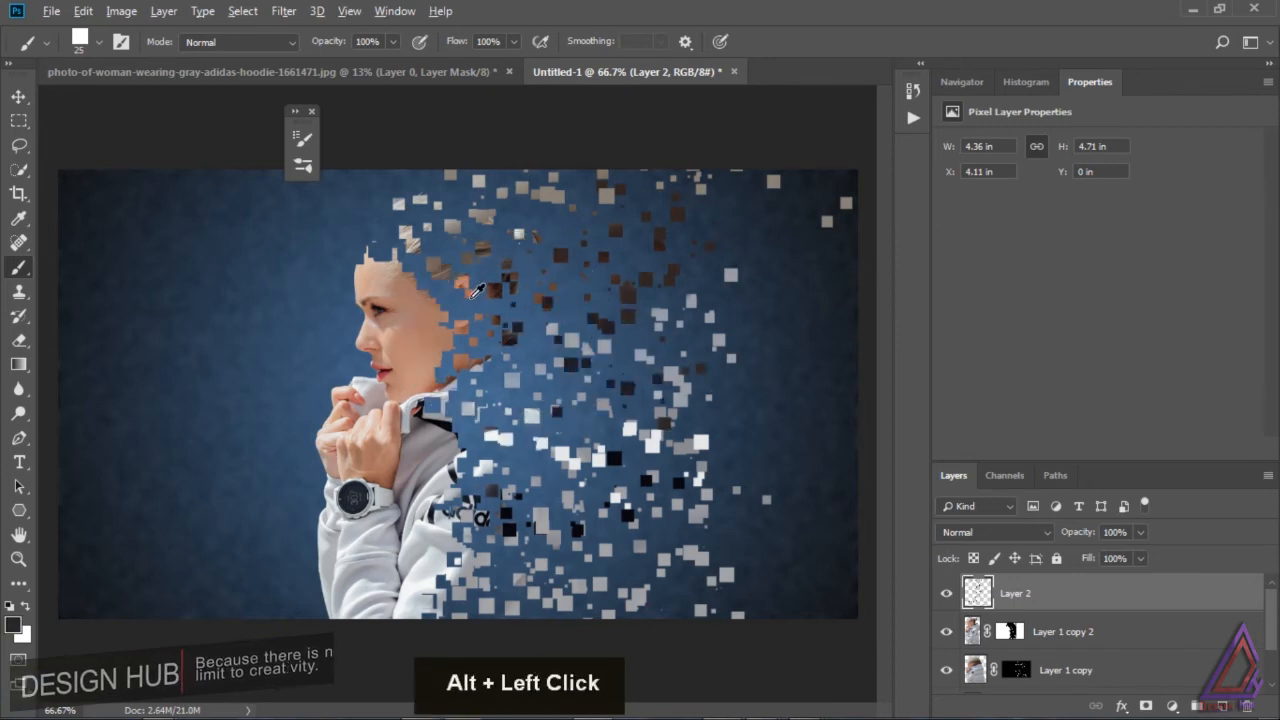
# - Sample skin and hair tones from the fragments and paint scattered squares behind the head, neck and collar on Layer 2
pyautogui.keyDown('alt'); pyautogui.click(465, 259); pyautogui.keyUp('alt')
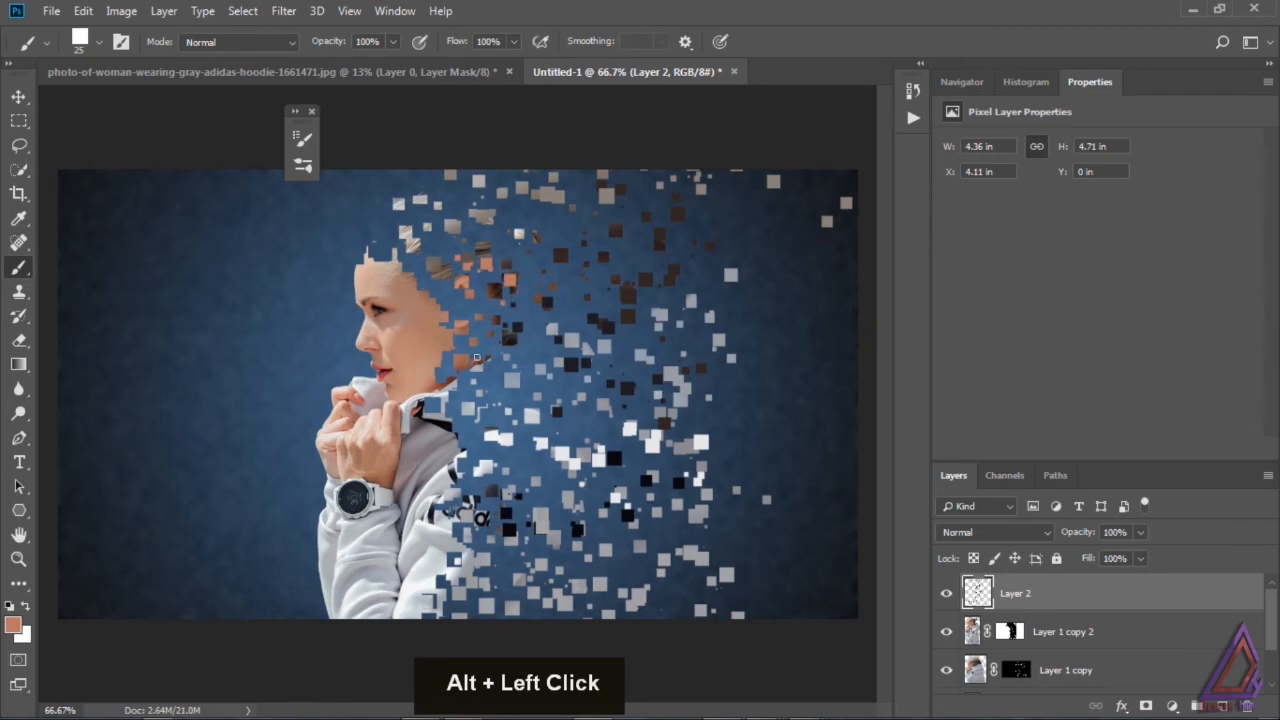
pyautogui.keyDown('alt'); pyautogui.click(461, 335); pyautogui.keyUp('alt')
pyautogui.moveTo(491, 318); pyautogui.dragTo(581, 310)
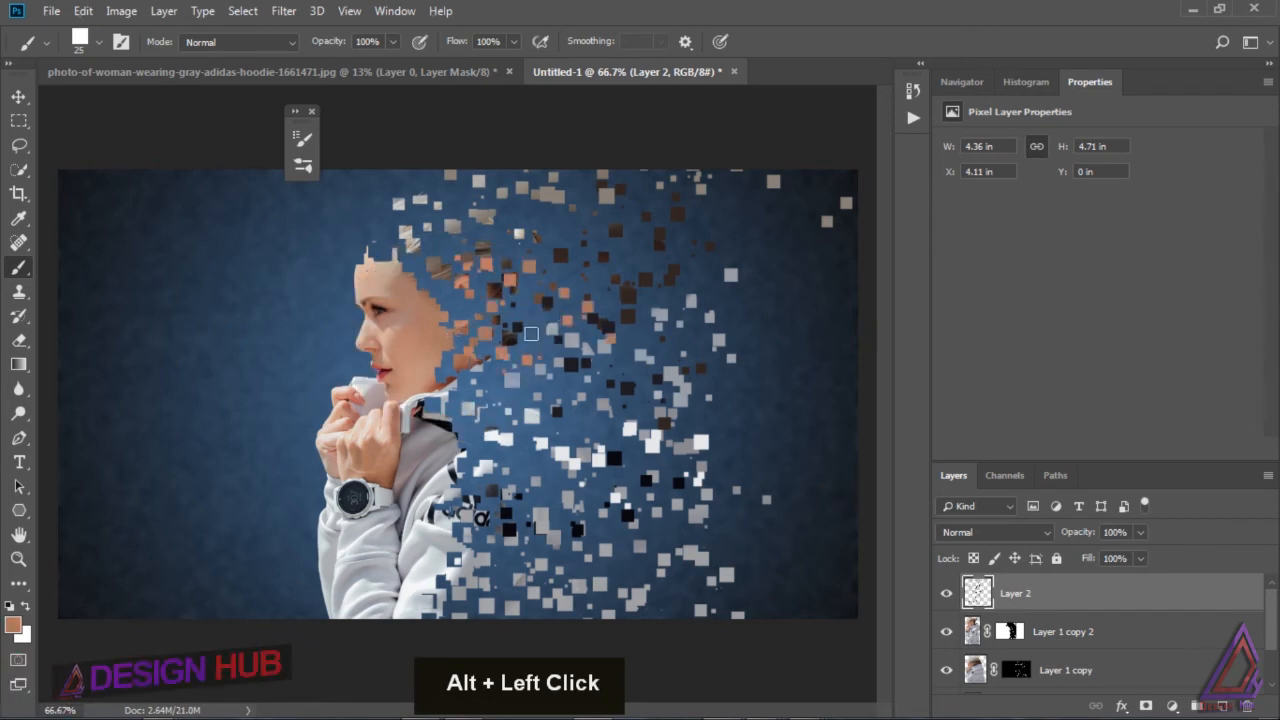
pyautogui.moveTo(676, 299); pyautogui.dragTo(667, 323)
pyautogui.keyDown('alt'); pyautogui.click(483, 216); pyautogui.keyUp('alt')
pyautogui.moveTo(495, 204); pyautogui.dragTo(601, 292)
pyautogui.moveTo(497, 384); pyautogui.dragTo(509, 444)
pyautogui.keyDown('alt'); pyautogui.click(463, 408); pyautogui.keyUp('alt')
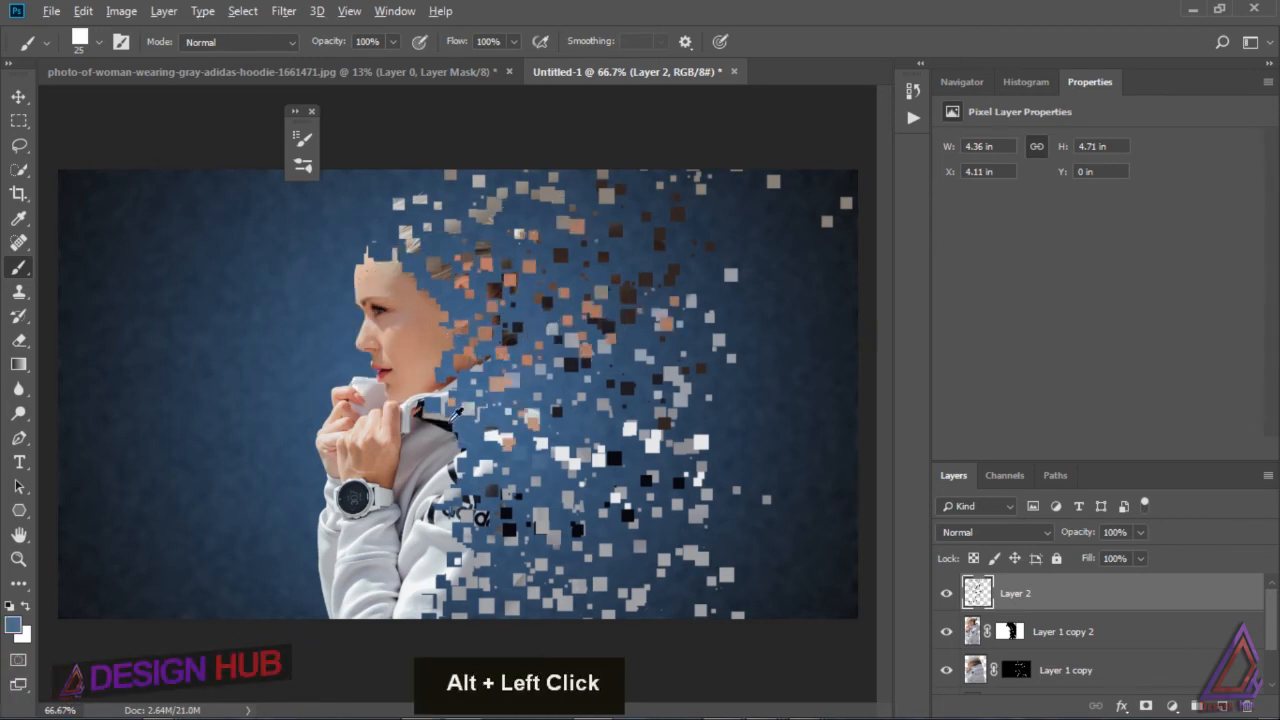
pyautogui.click(460, 421)
pyautogui.hotkey('ctrl', 'alt', 'z')
# - Sample tones from the collar and hoodie and paint small squares along the hoodie's dissolving edge on Layer 2
pyautogui.keyDown('alt'); pyautogui.click(443, 422); pyautogui.keyUp('alt')
pyautogui.moveTo(467, 406)
pyautogui.mouseDown()
pyautogui.moveTo(493, 451)
pyautogui.moveTo(458, 593)
pyautogui.mouseUp()
pyautogui.keyDown('alt'); pyautogui.click(458, 458); pyautogui.keyUp('alt')
pyautogui.keyDown('alt'); pyautogui.click(458, 593); pyautogui.keyUp('alt')
pyautogui.click(509, 607)
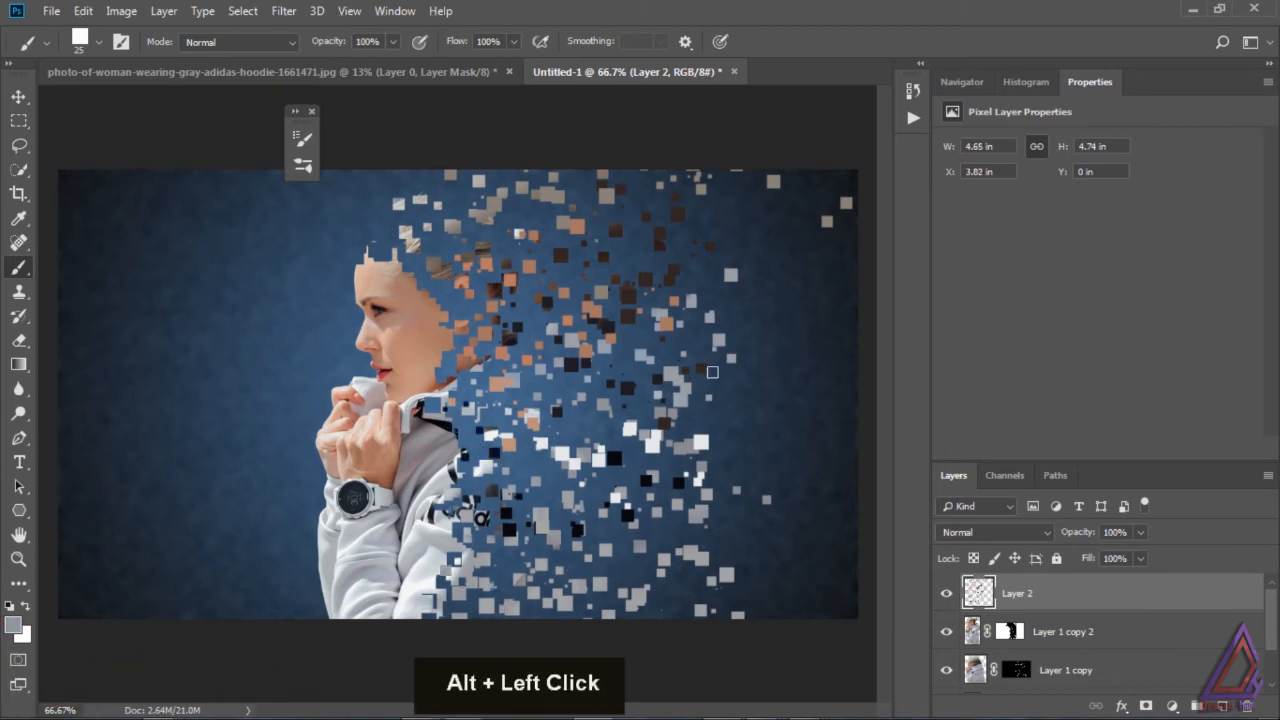
# - Enlarge the square brush to 50 px and paint sampled dark brown squares outward behind the head
pyautogui.press(']')
pyautogui.press(']')
pyautogui.press(']')
pyautogui.press(']')
pyautogui.press(']')
pyautogui.keyDown('alt'); pyautogui.click(677, 214); pyautogui.keyUp('alt')
pyautogui.moveTo(649, 272); pyautogui.dragTo(790, 260)
# - Paint larger 50 px squares in sampled gray, skin tone and white along the outer part of the dispersion
pyautogui.keyDown('alt'); pyautogui.click(731, 275); pyautogui.keyUp('alt')
pyautogui.moveTo(741, 298); pyautogui.dragTo(806, 419)
pyautogui.keyDown('alt'); pyautogui.click(667, 324); pyautogui.keyUp('alt')
pyautogui.click(736, 408)
pyautogui.click(794, 370)
pyautogui.click(784, 573)
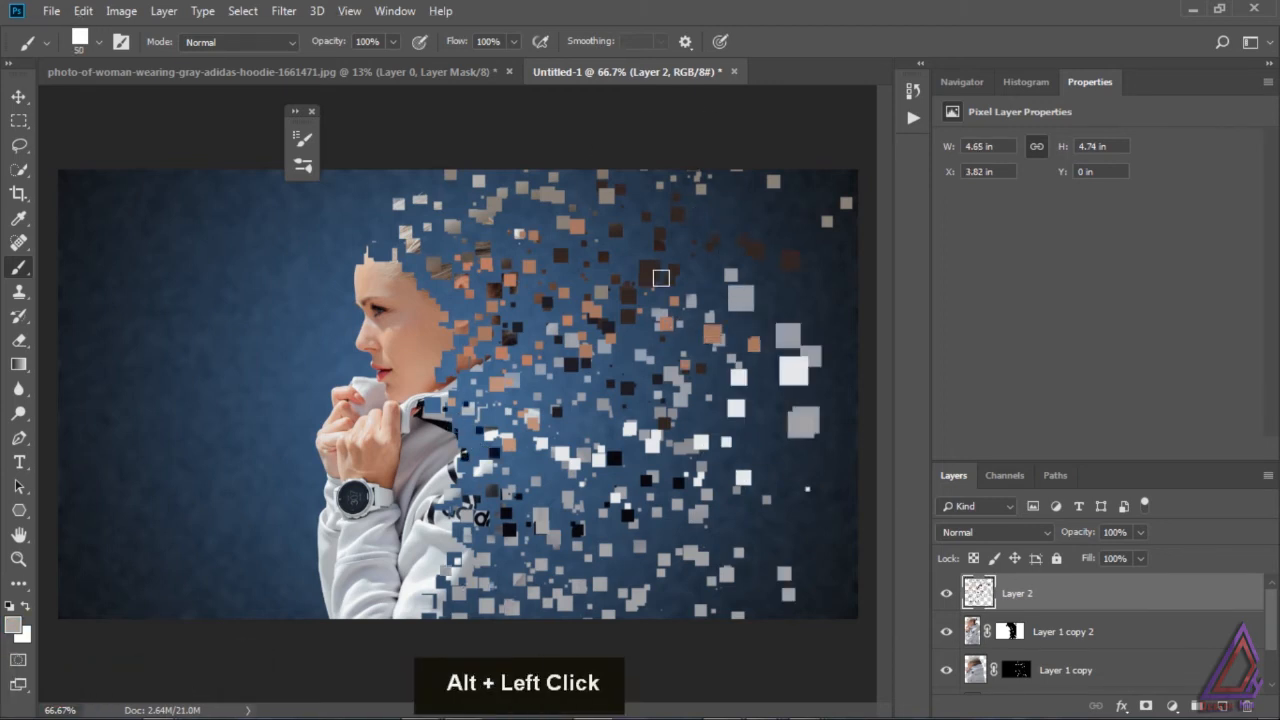
# - Sample black and gray from existing squares and paint 50 px squares in the middle and lower dispersion
pyautogui.keyDown('alt'); pyautogui.click(614, 458); pyautogui.keyUp('alt')
pyautogui.click(661, 444)
pyautogui.keyDown('alt'); pyautogui.click(606, 571); pyautogui.keyUp('alt')
pyautogui.click(599, 533)
# - Enlarge the square brush to 90 px and paint a gray square in the lower outer area and sampled dark brown ones higher up
pyautogui.press(']')
pyautogui.press(']')
pyautogui.press(']')
pyautogui.press(']')
pyautogui.click(797, 576)
pyautogui.keyDown('alt'); pyautogui.click(790, 260); pyautogui.keyUp('alt')
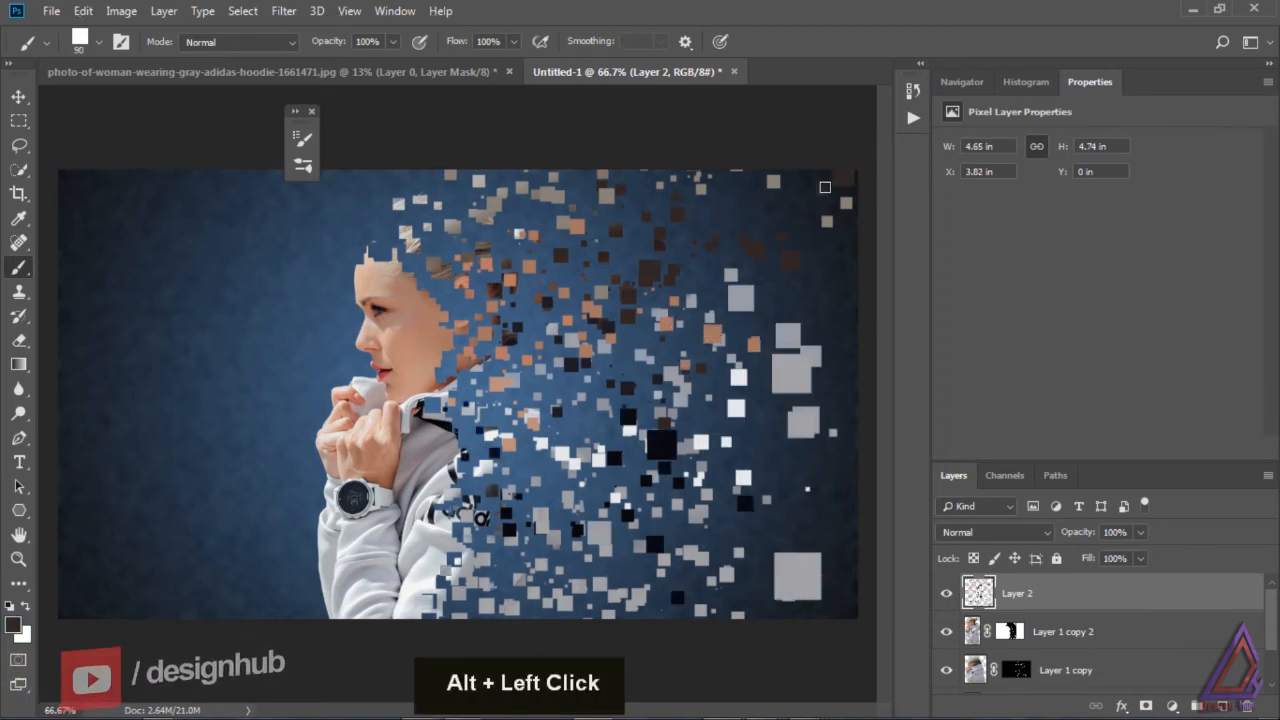
pyautogui.click(767, 280)
# - Paint large 90 px squares in sampled black, white and gray across the outer and middle dispersion on Layer 2
pyautogui.keyDown('alt'); pyautogui.click(745, 503); pyautogui.keyUp('alt')
pyautogui.click(757, 425)
pyautogui.keyDown('alt'); pyautogui.click(743, 478); pyautogui.keyUp('alt')
pyautogui.click(609, 513)
pyautogui.click(759, 411)
pyautogui.click(772, 531)
pyautogui.keyDown('alt'); pyautogui.click(798, 430); pyautogui.keyUp('alt')
pyautogui.click(826, 309)
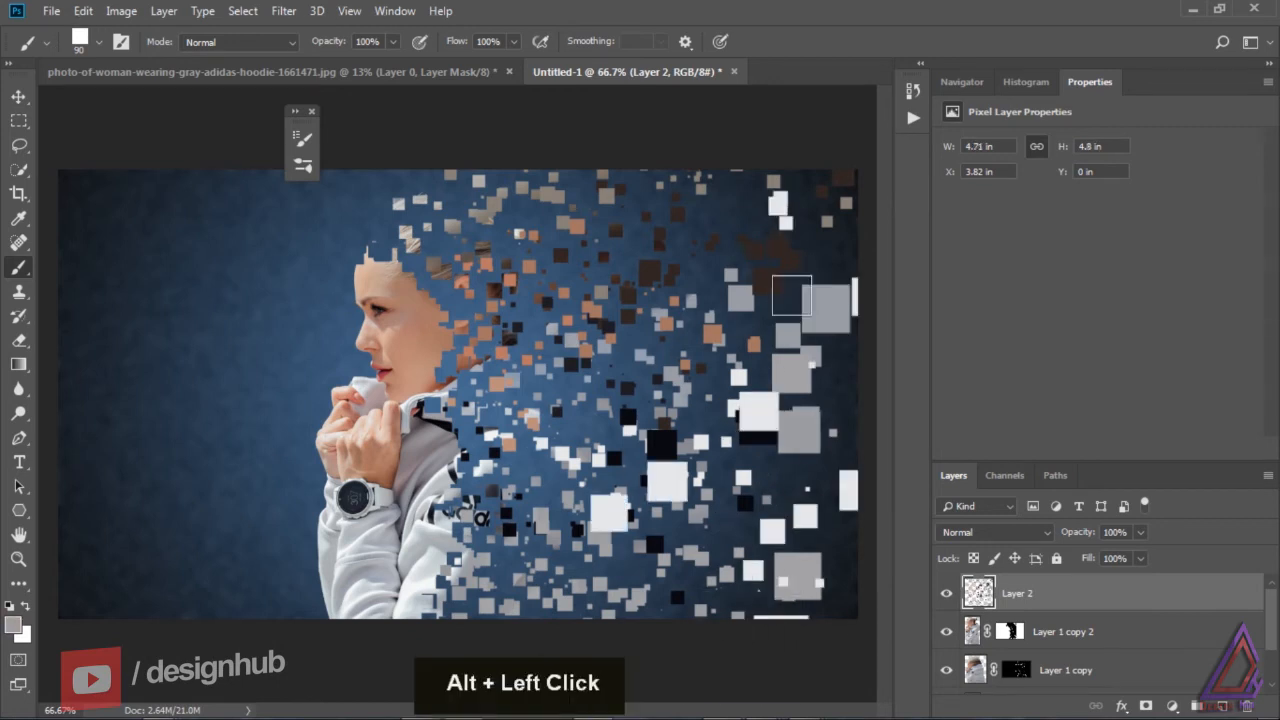
pyautogui.click(644, 347)
# - Sample dark brown and paint large scattered 90 px squares through the upper and middle dispersion on Layer 2
pyautogui.keyDown('alt'); pyautogui.click(780, 250); pyautogui.keyUp('alt')
pyautogui.click(578, 218)
pyautogui.click(684, 387)
pyautogui.click(754, 298)
# - Sample the skin tone and paint scattered squares of mixed size across the dispersion, finishing with the Move tool active
pyautogui.keyDown('alt'); pyautogui.click(500, 383); pyautogui.keyUp('alt')
pyautogui.click(606, 383)
pyautogui.click(693, 299)
pyautogui.click(746, 367)
pyautogui.click(765, 528)
pyautogui.click(610, 430)
pyautogui.click(591, 527)
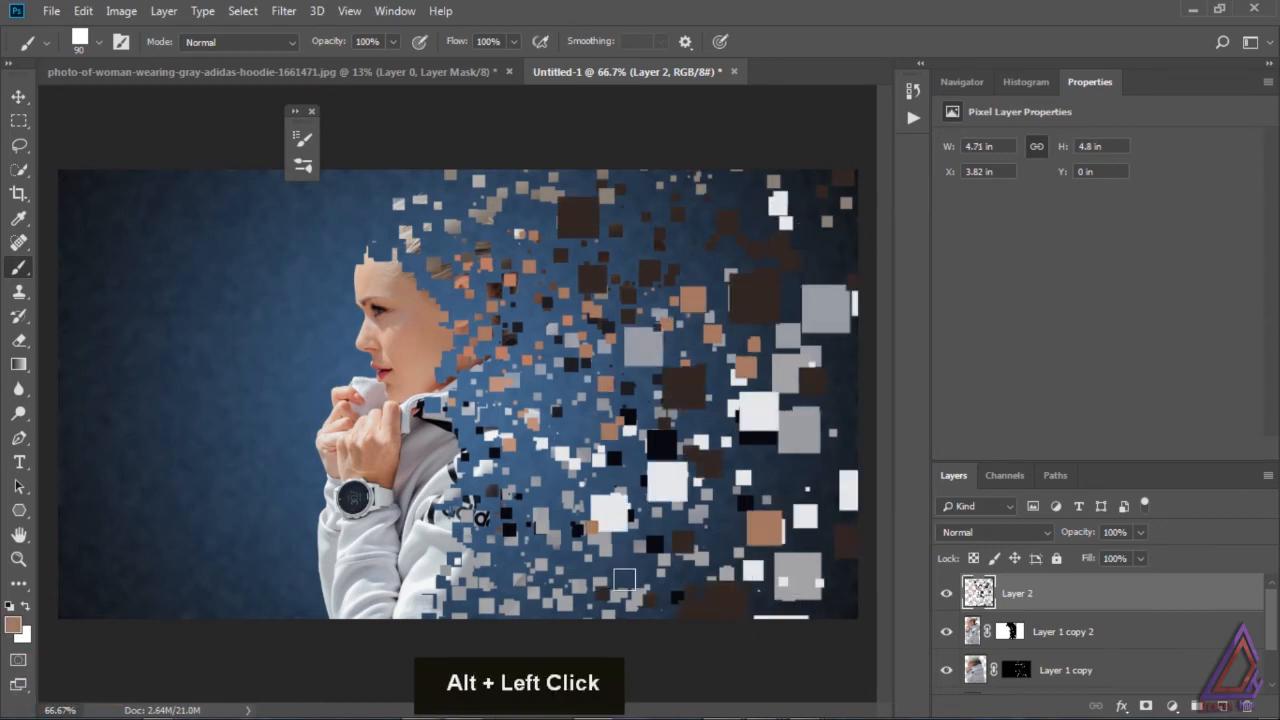
pyautogui.click(18, 97)
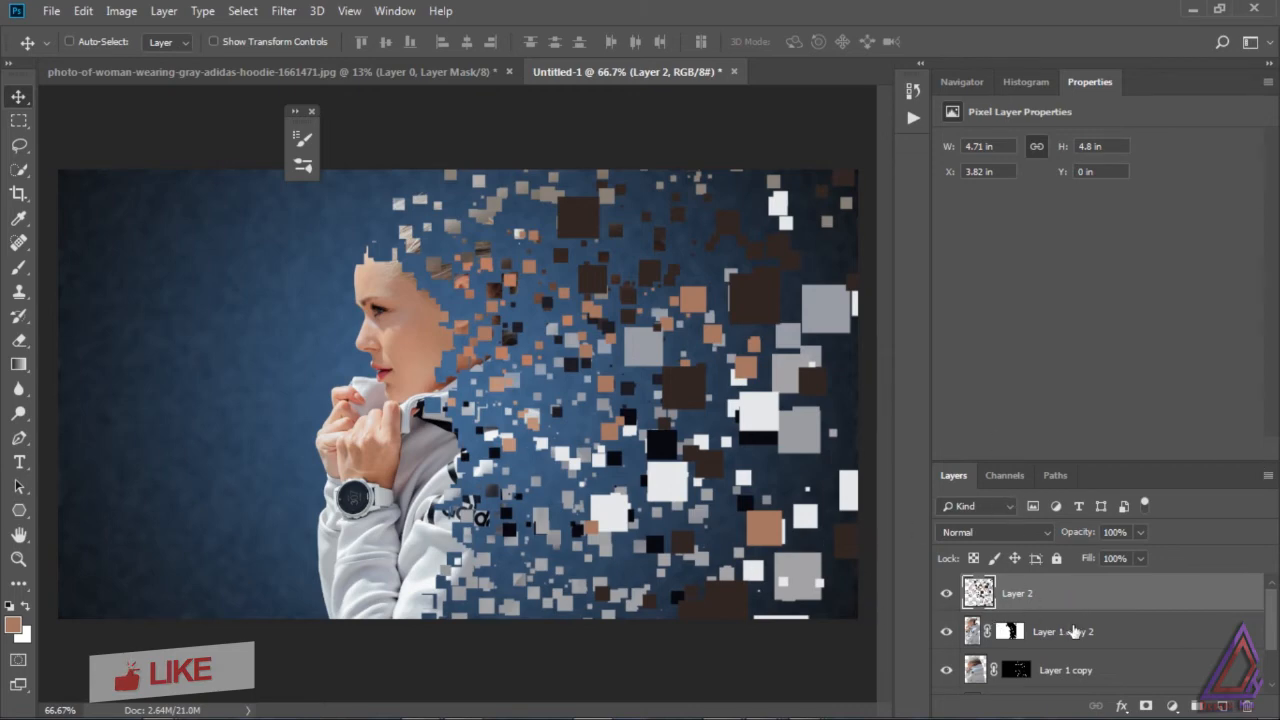
# - Convert Layer 2 to a Smart Object and apply a Motion Blur with a 0° angle and a 26-pixel distance
pyautogui.rightClick(1142, 598)
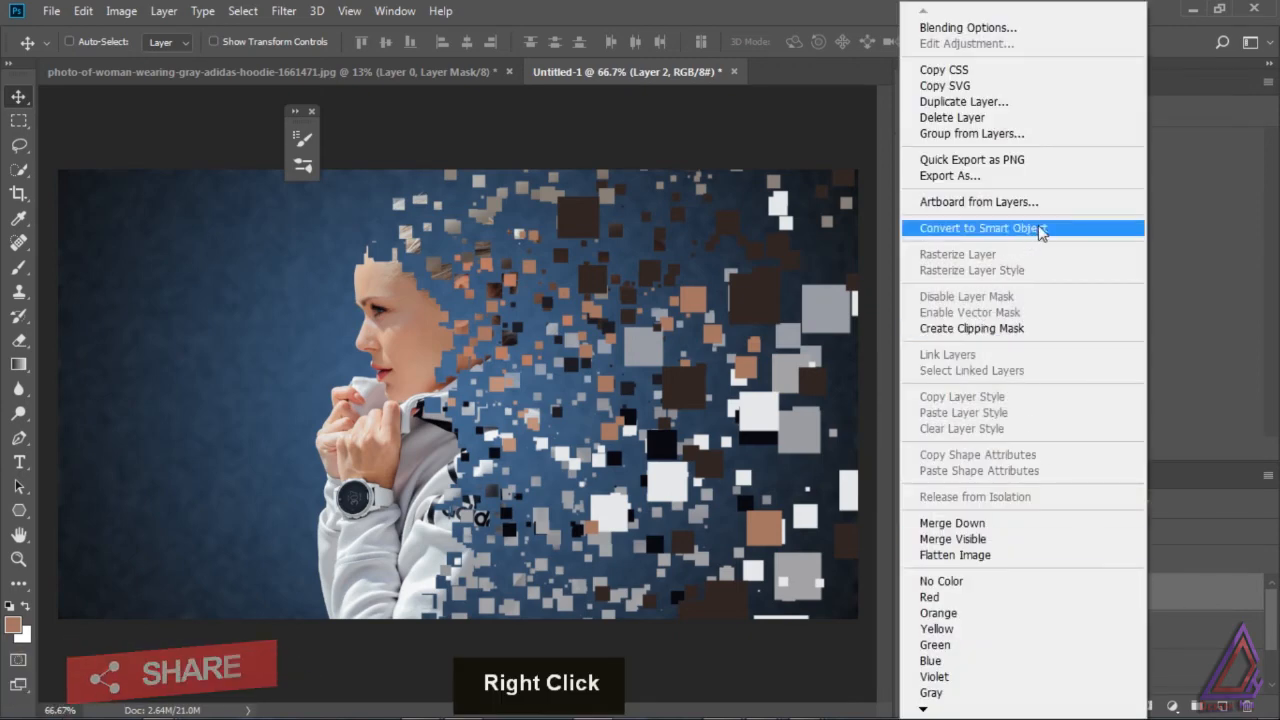
pyautogui.click(1042, 230)
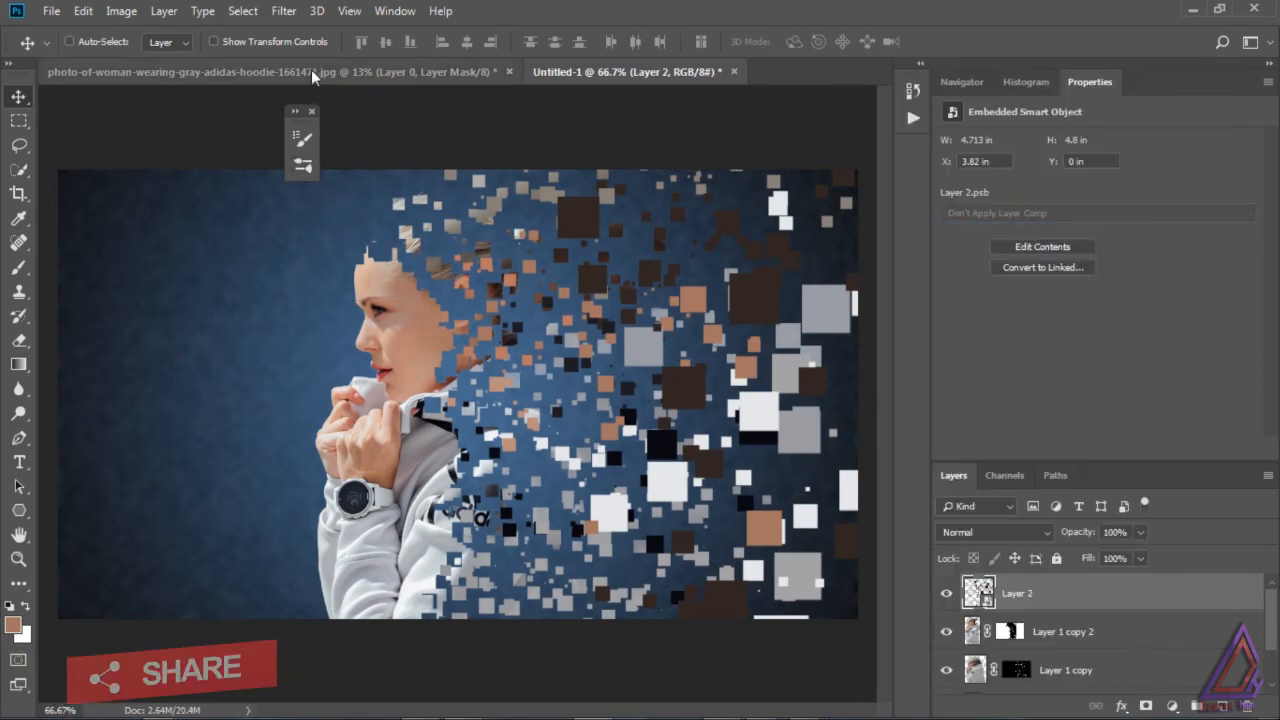
pyautogui.click(289, 12)
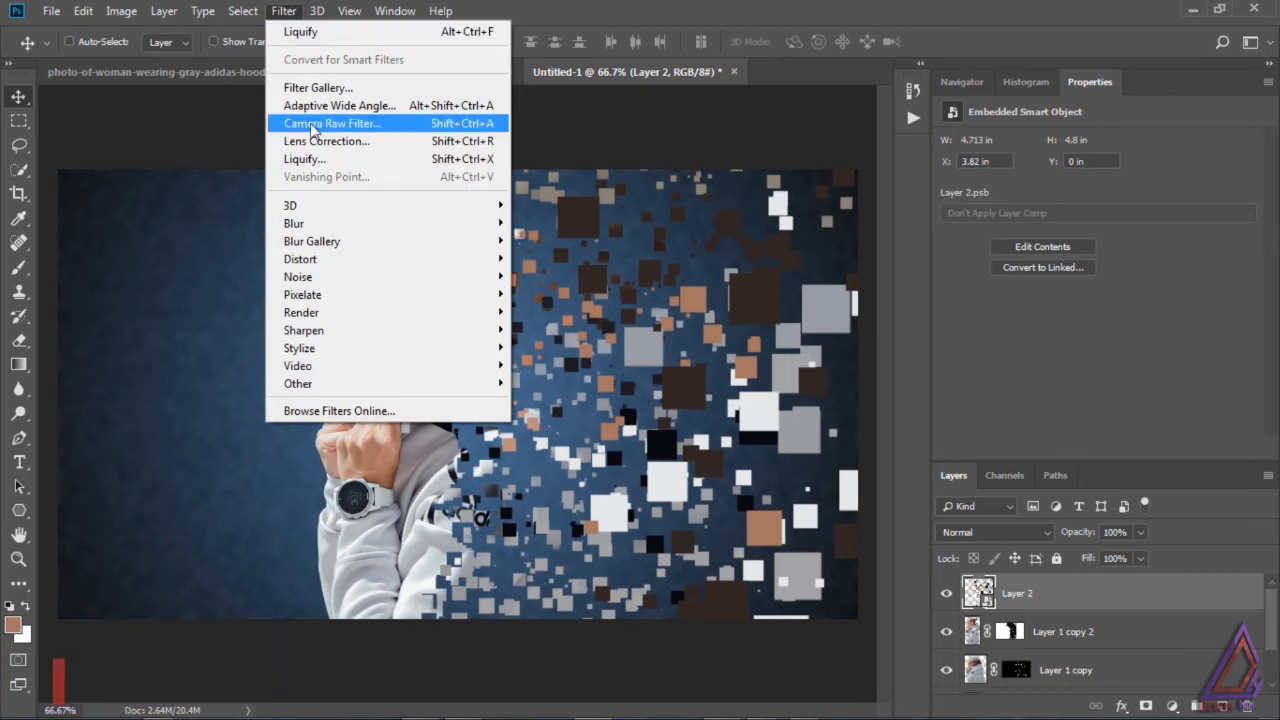
pyautogui.moveTo(320, 228)
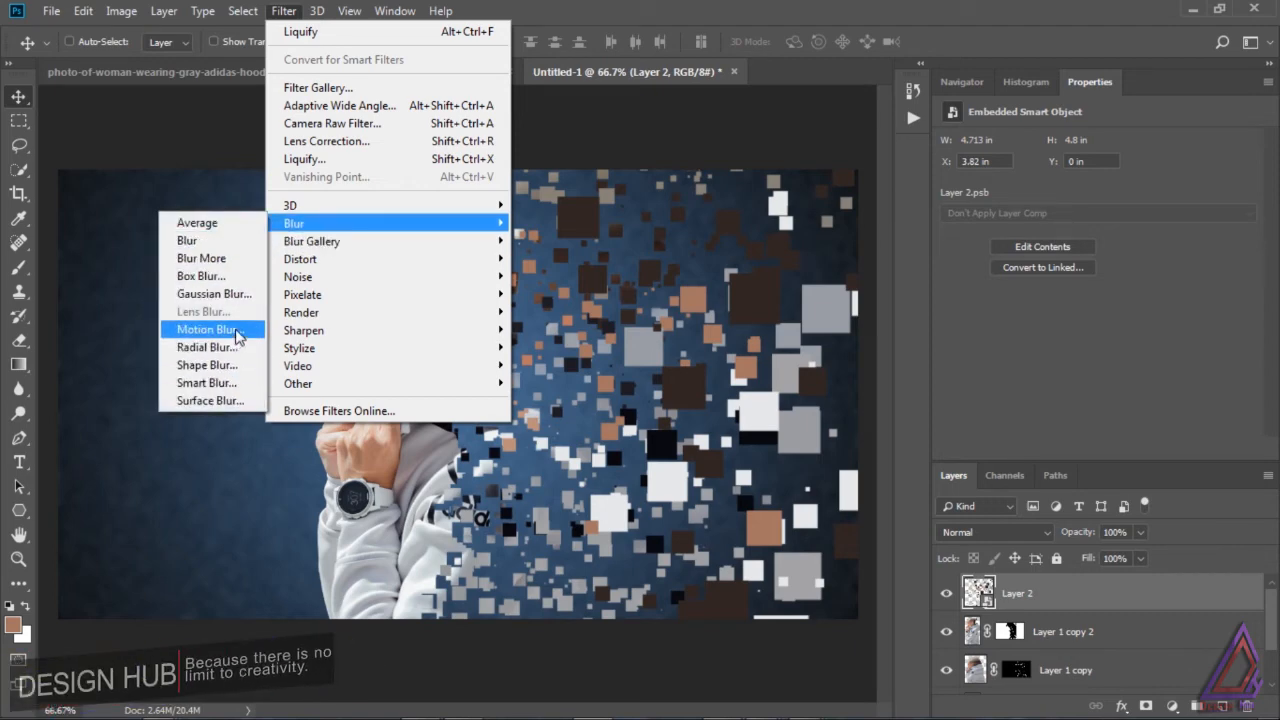
pyautogui.click(236, 330)
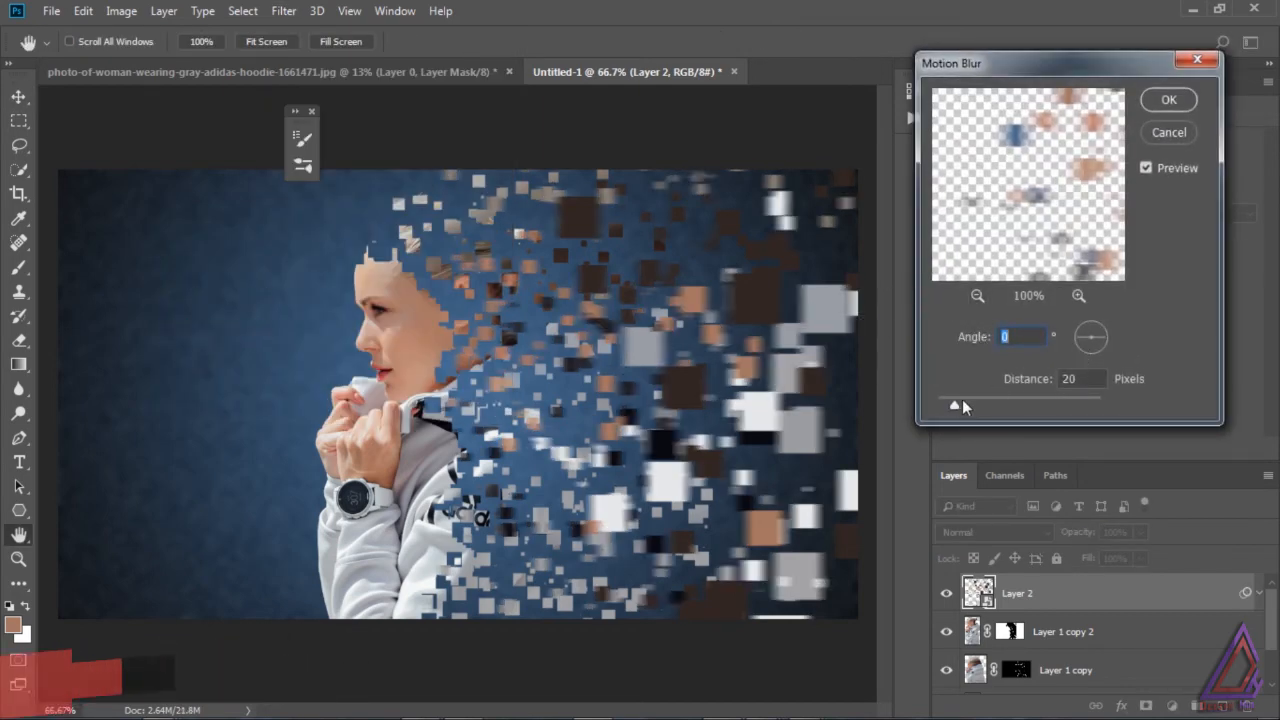
pyautogui.moveTo(955, 404); pyautogui.dragTo(959, 405)
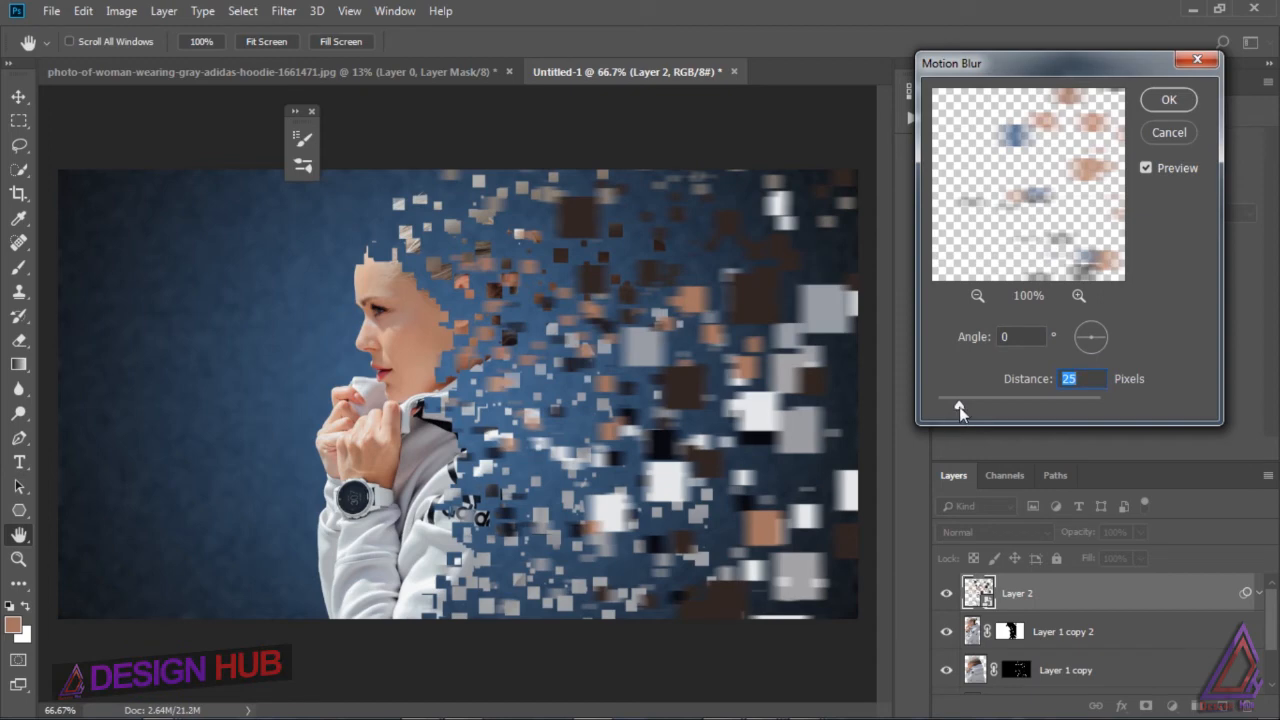
pyautogui.moveTo(958, 405); pyautogui.dragTo(960, 405)
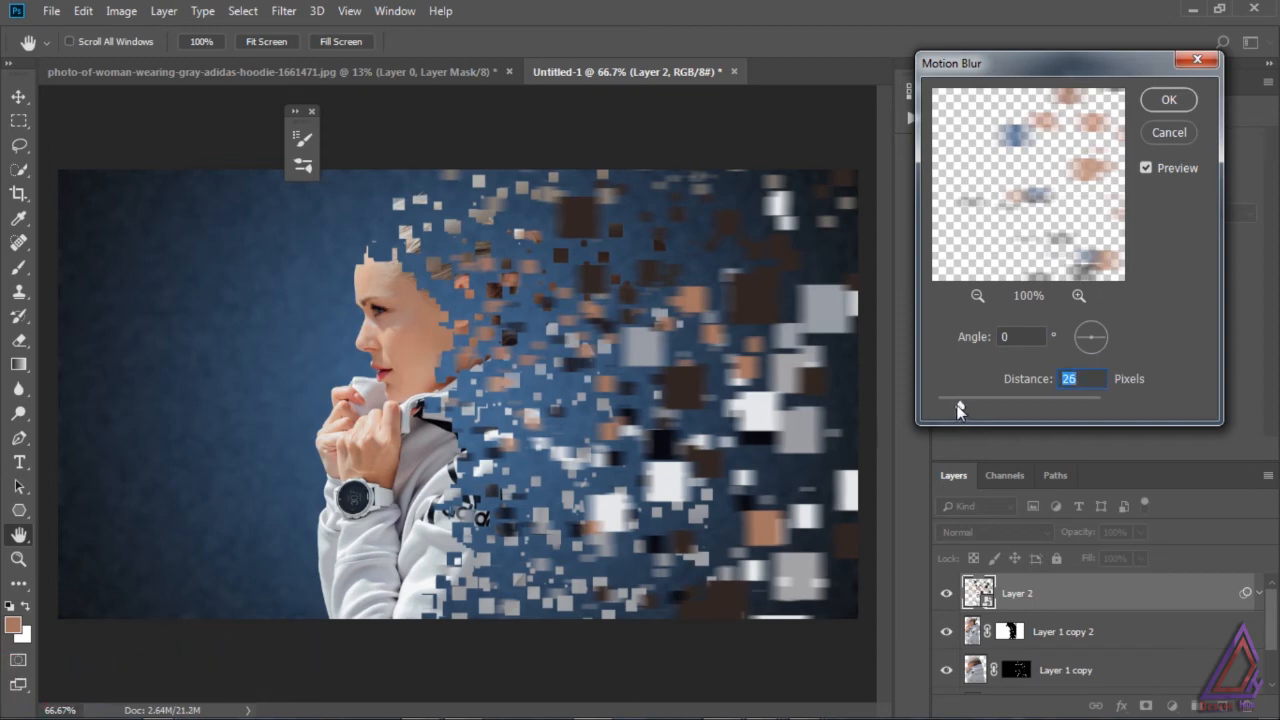
pyautogui.click(1167, 100)
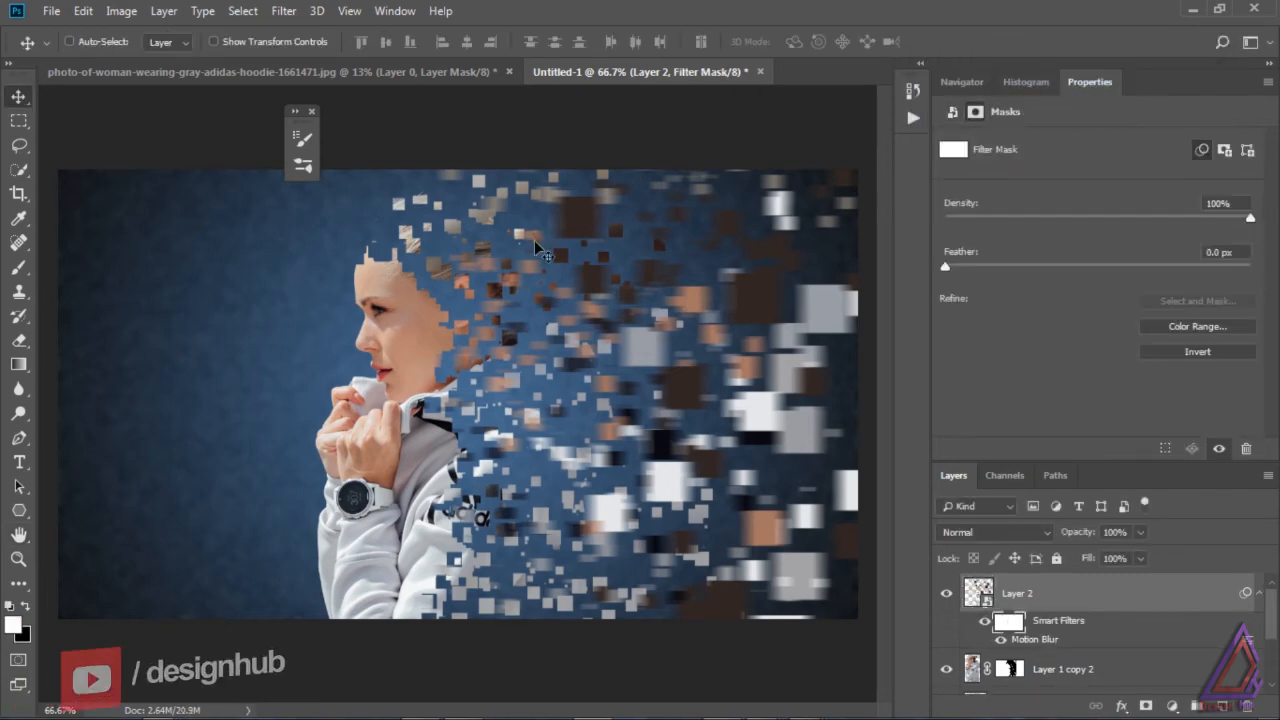
# - Paint black on Layer 2's smart filter mask with a 90 px Soft Round brush, removing the motion blur from squares nearest the woman
pyautogui.click(19, 268)
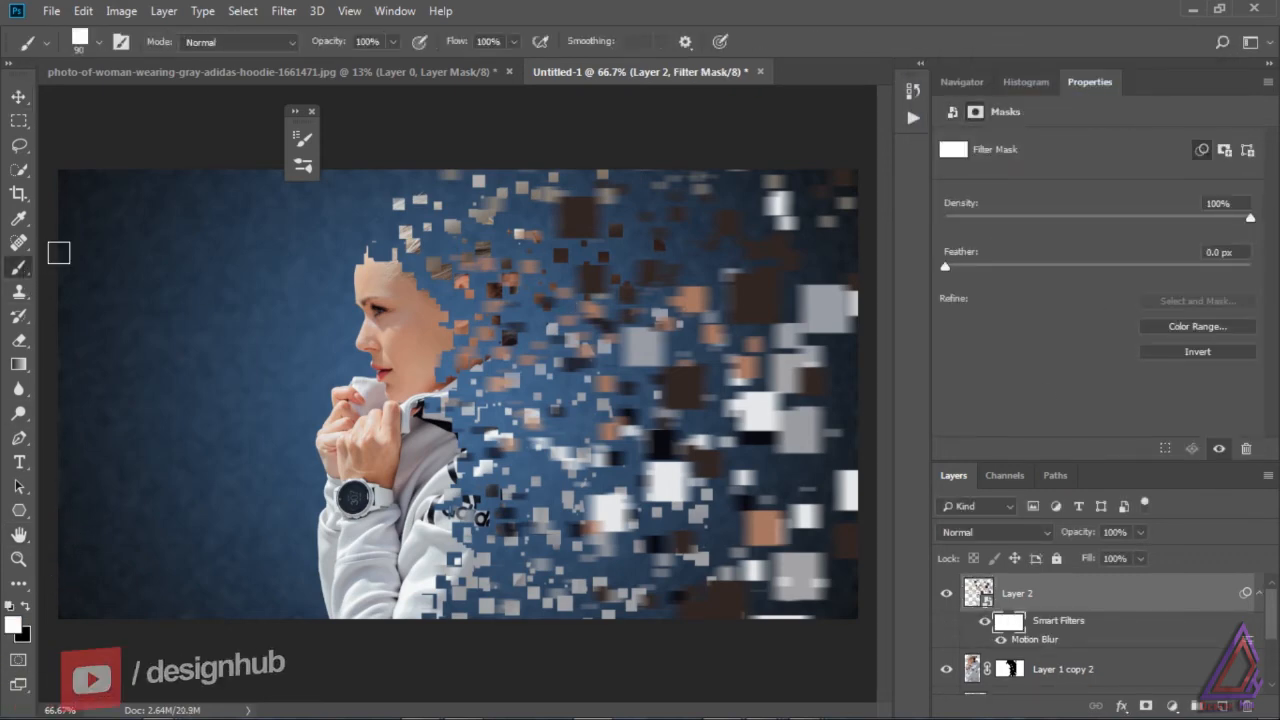
pyautogui.click(90, 42)
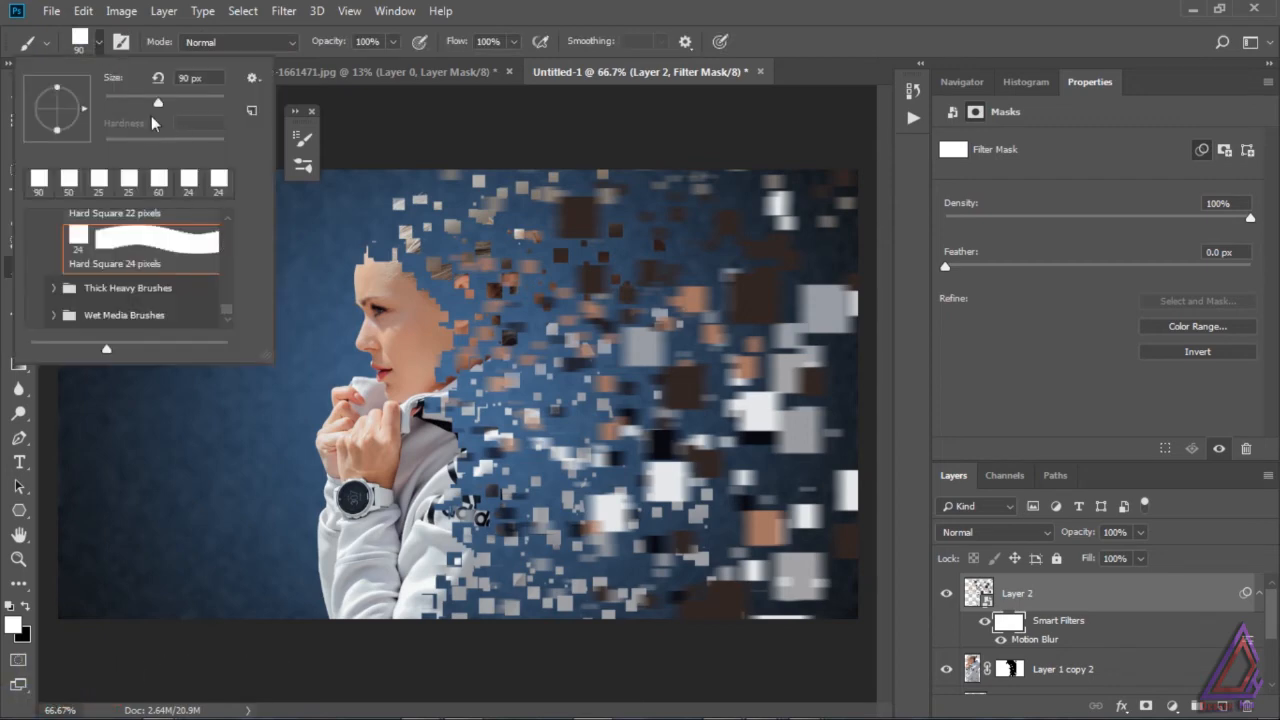
pyautogui.click(121, 43)
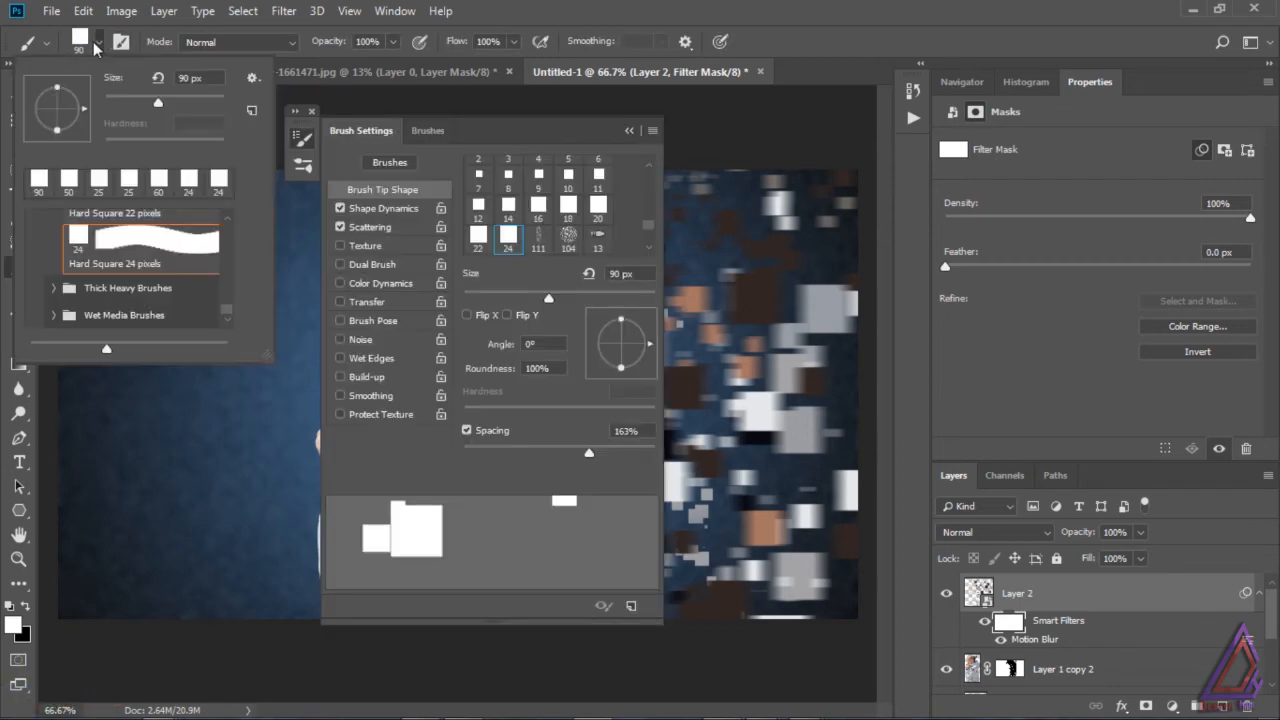
pyautogui.scroll(5, 221, 293)
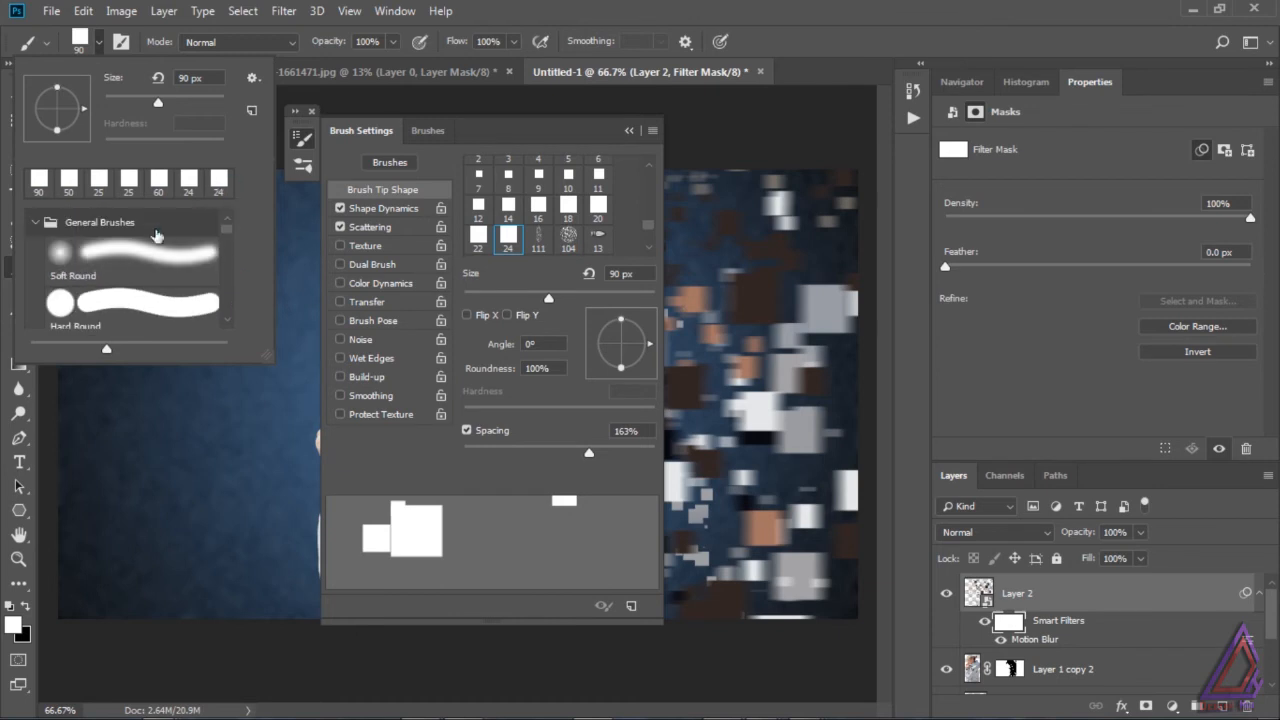
pyautogui.click(140, 258)
pyautogui.click(689, 114)
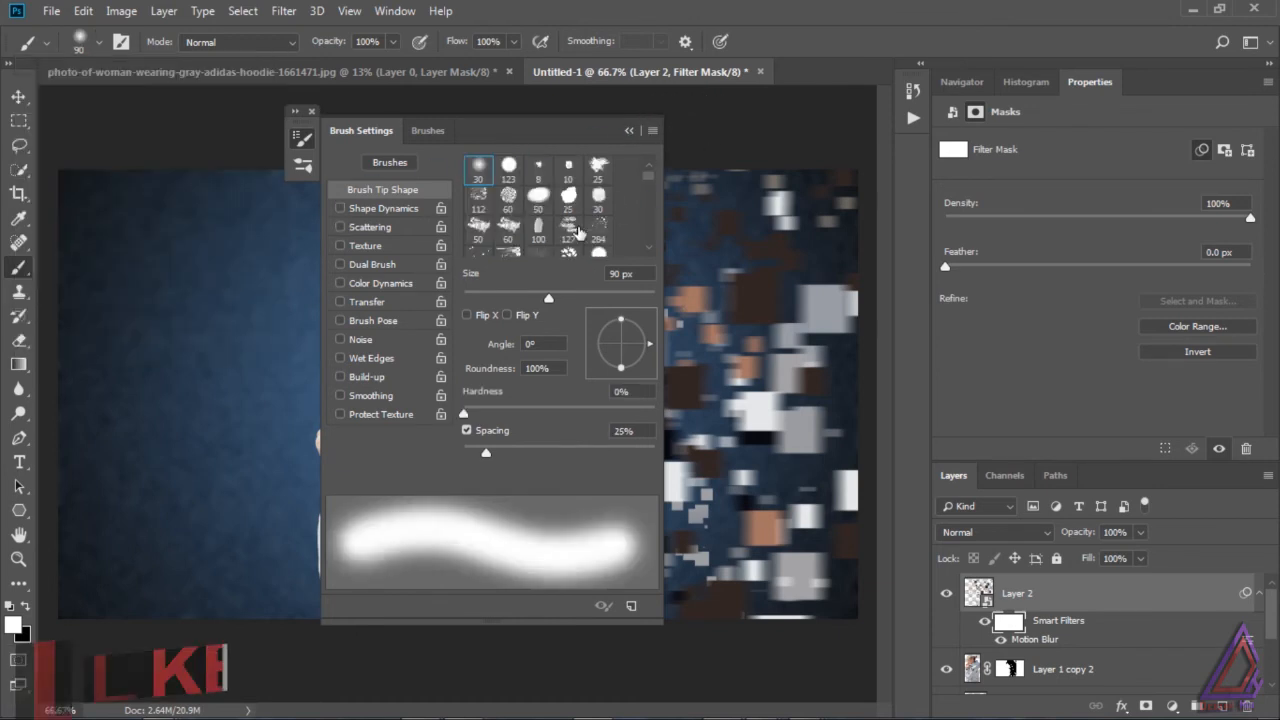
pyautogui.click(630, 131)
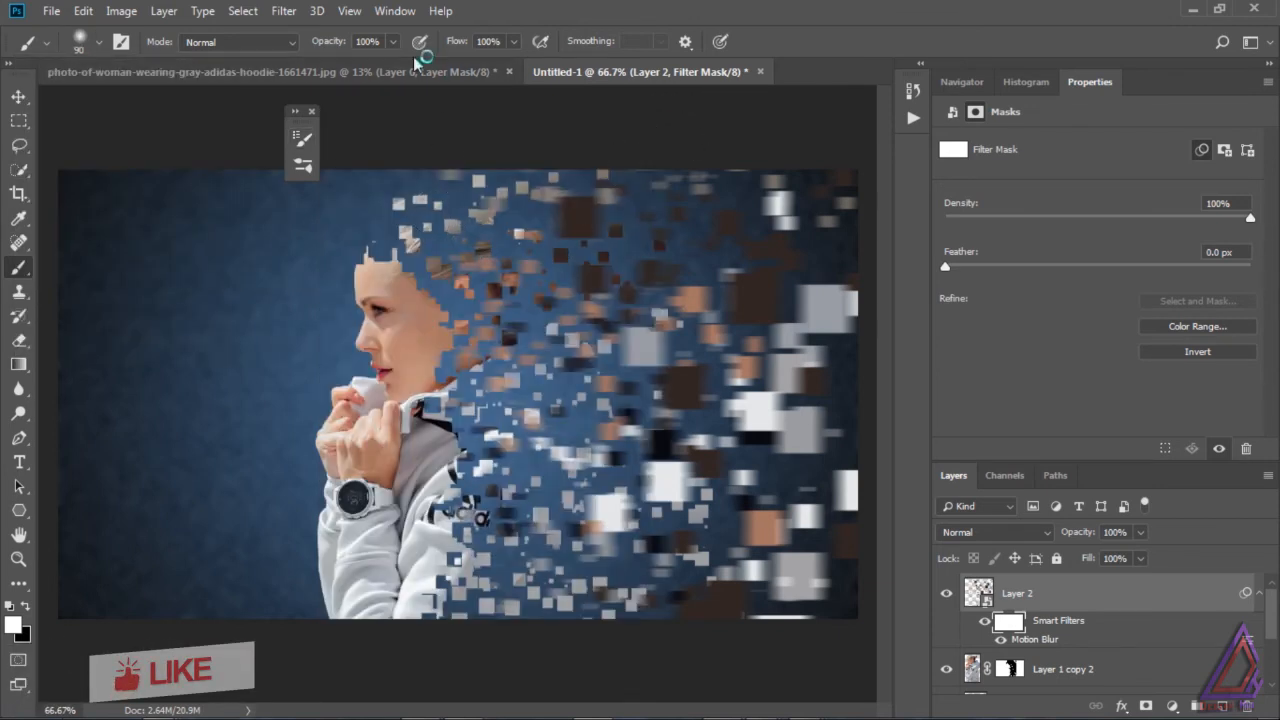
pyautogui.press('x')
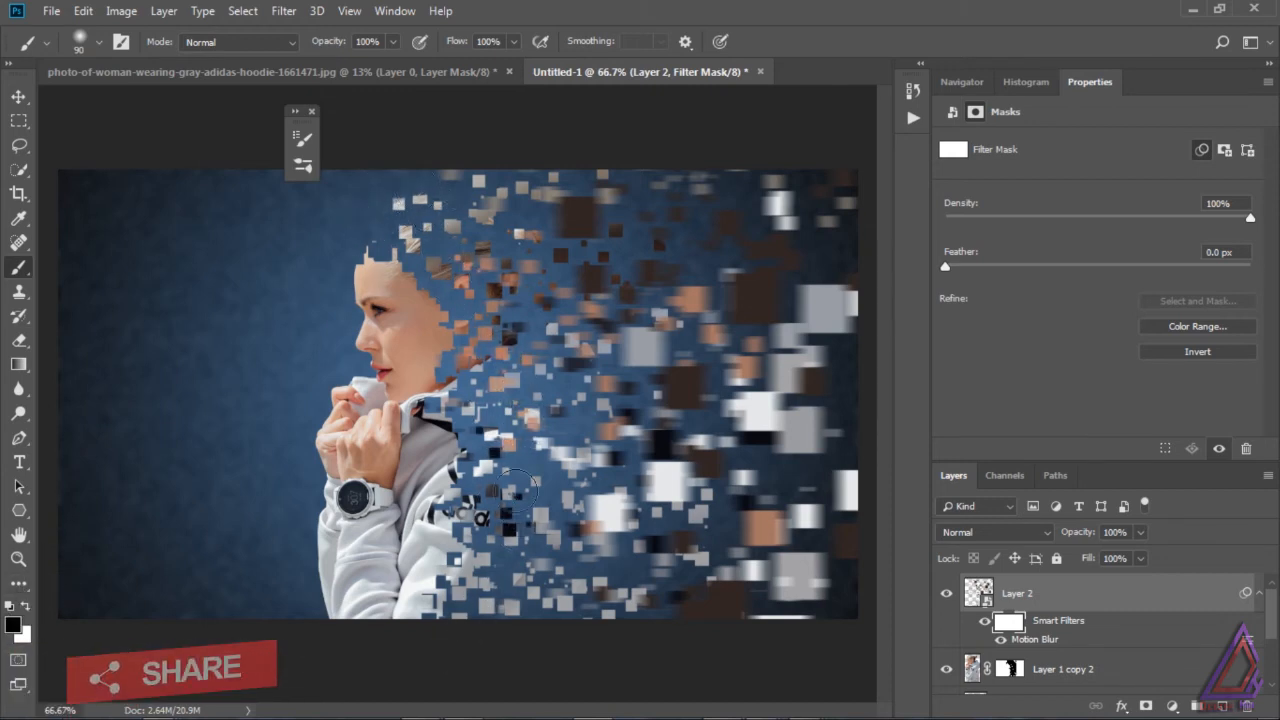
pyautogui.moveTo(516, 486); pyautogui.dragTo(497, 584)
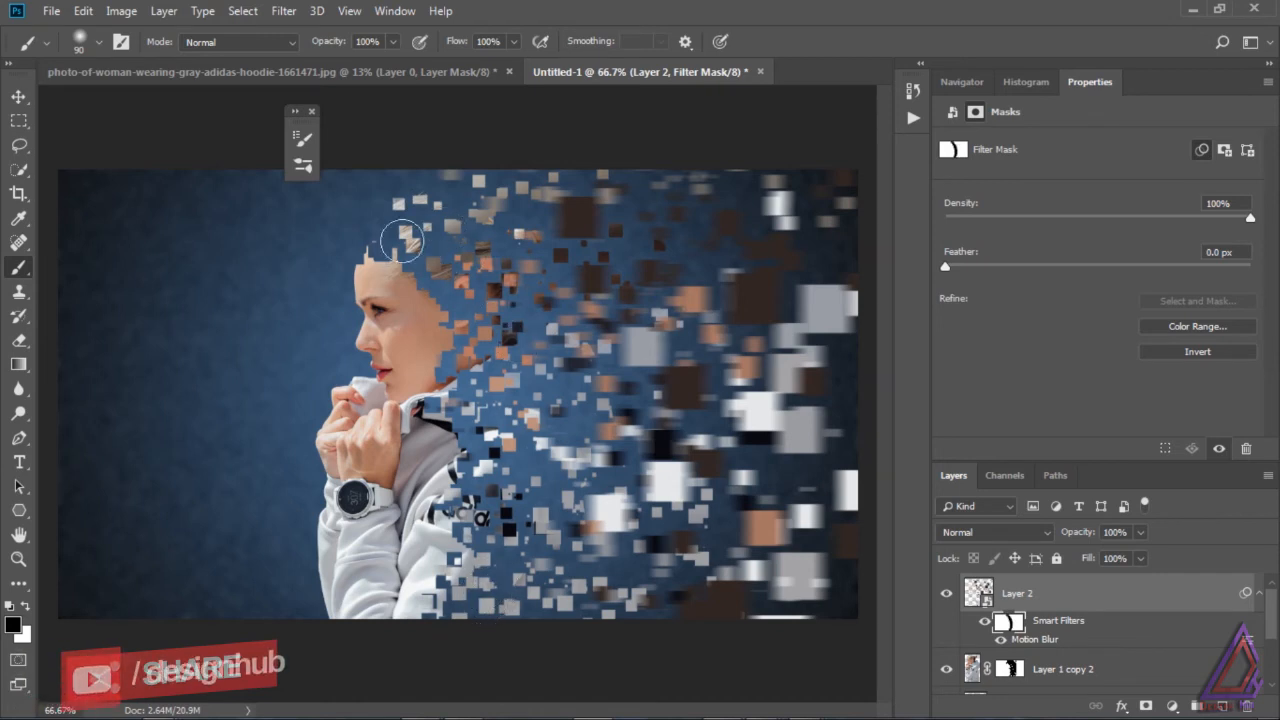
# - Soften the transition on Layer 2's filter mask with black, reducing the brush opacity to 19% and finally 5% while enlarging it to 175 px
pyautogui.click(393, 41)
pyautogui.moveTo(392, 61); pyautogui.dragTo(369, 61)
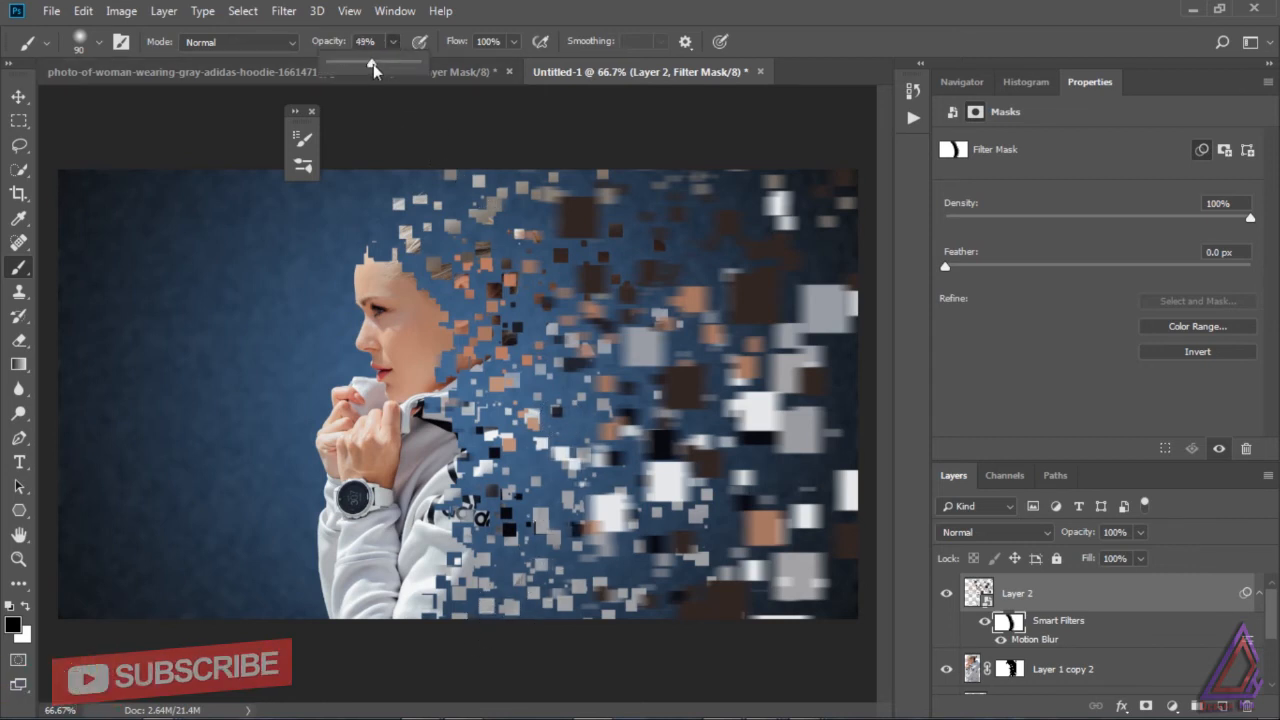
pyautogui.moveTo(373, 64); pyautogui.dragTo(371, 64)
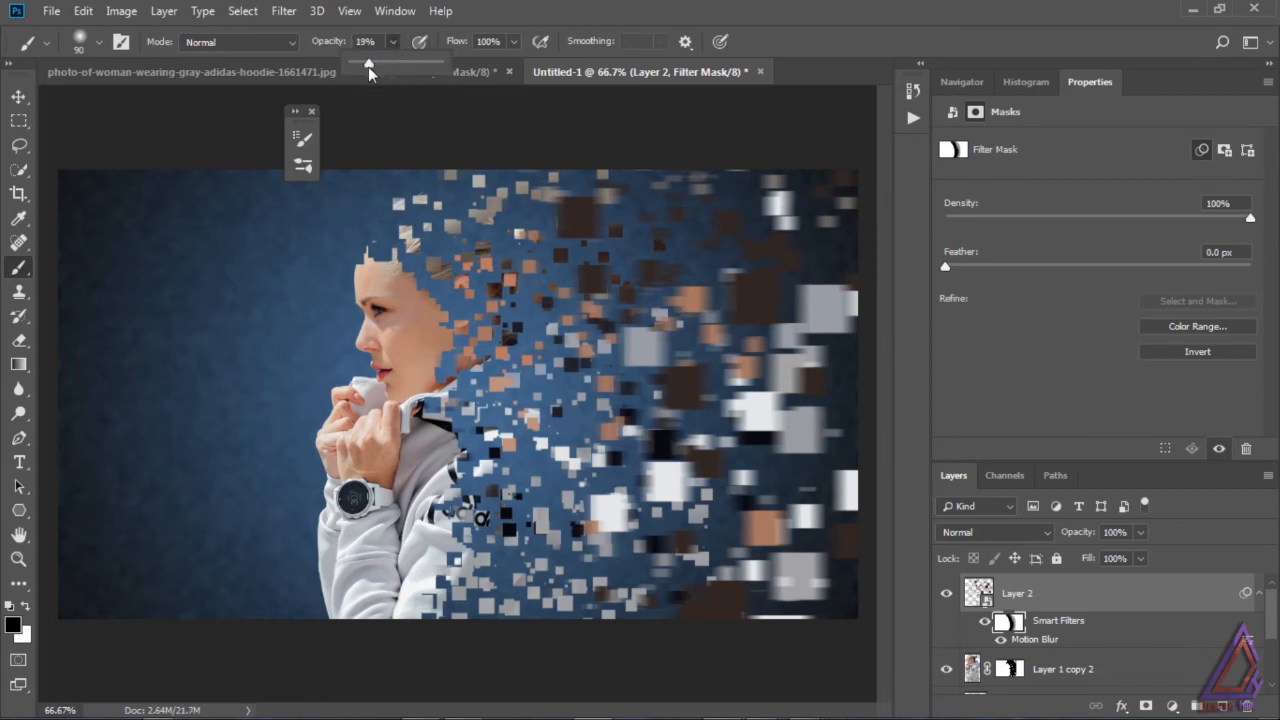
pyautogui.press(']')
pyautogui.press(']')
pyautogui.press(']')
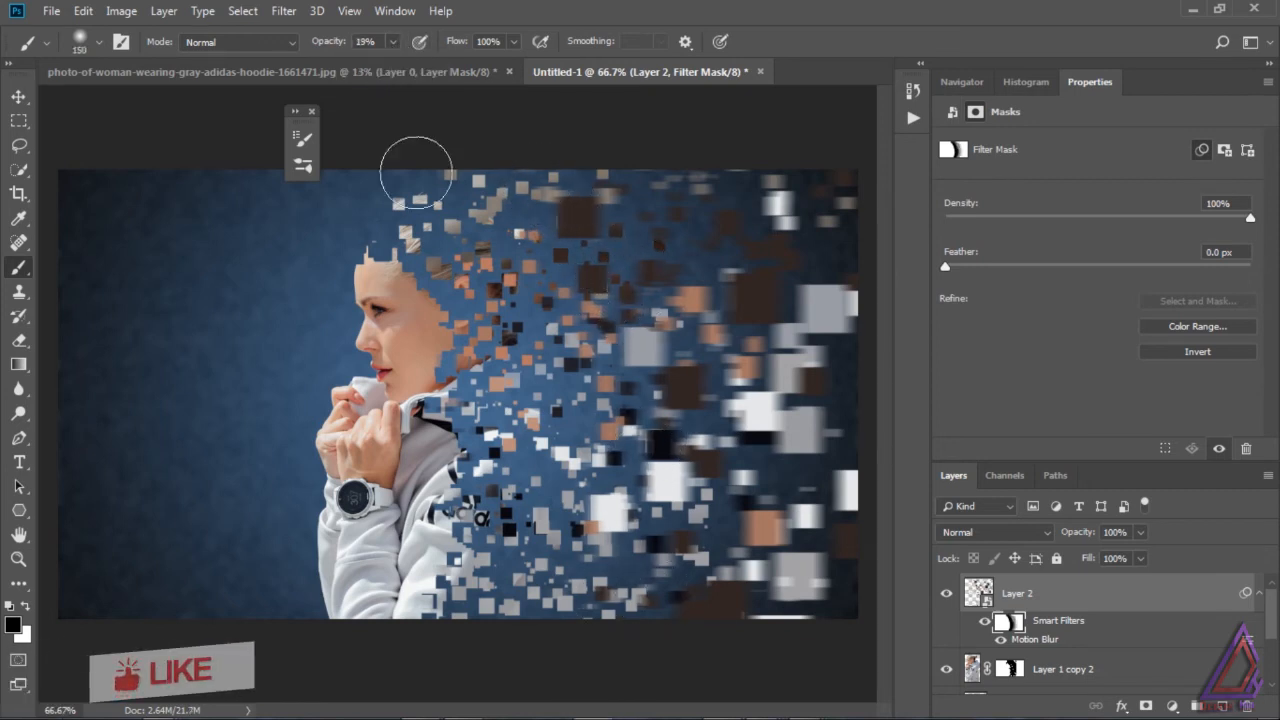
pyautogui.click(392, 42)
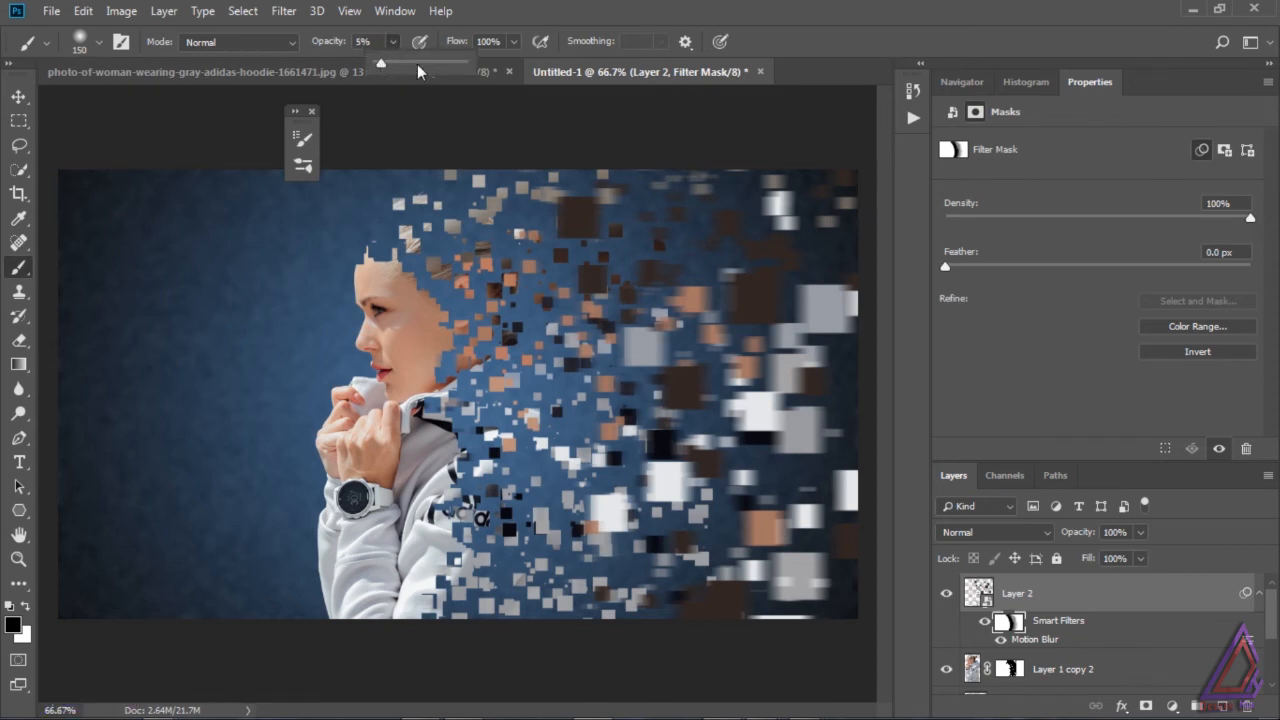
pyautogui.press(']')
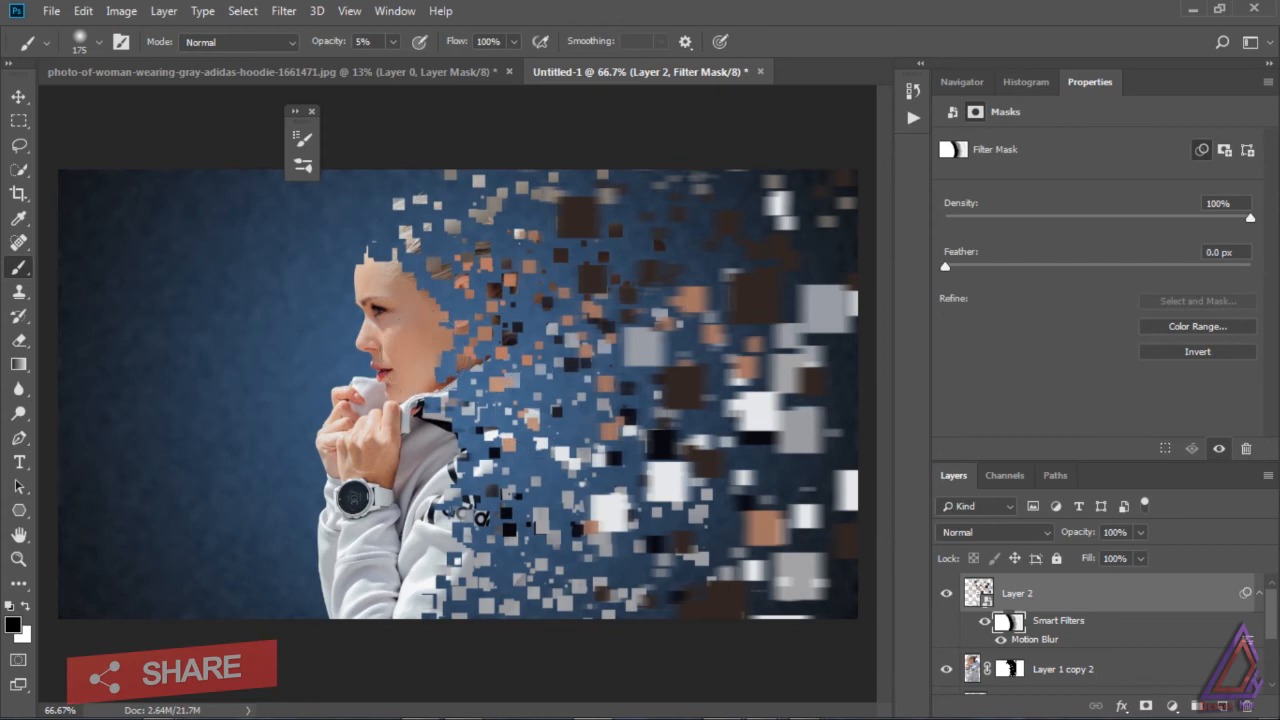
# - Switch to the Move tool and close the floating brush panel over the canvas
pyautogui.click(19, 95)
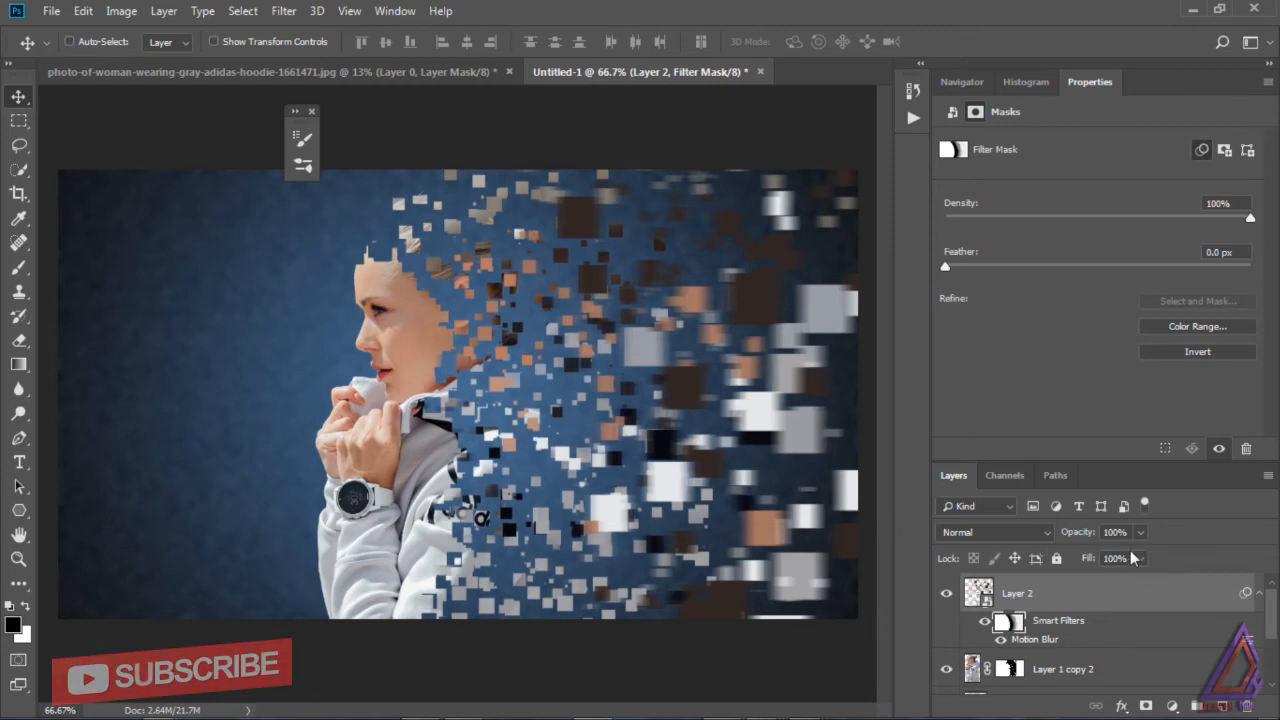
pyautogui.moveTo(1270, 627)
pyautogui.mouseDown()
pyautogui.moveTo(1277, 677)
pyautogui.moveTo(1276, 627)
pyautogui.mouseUp()
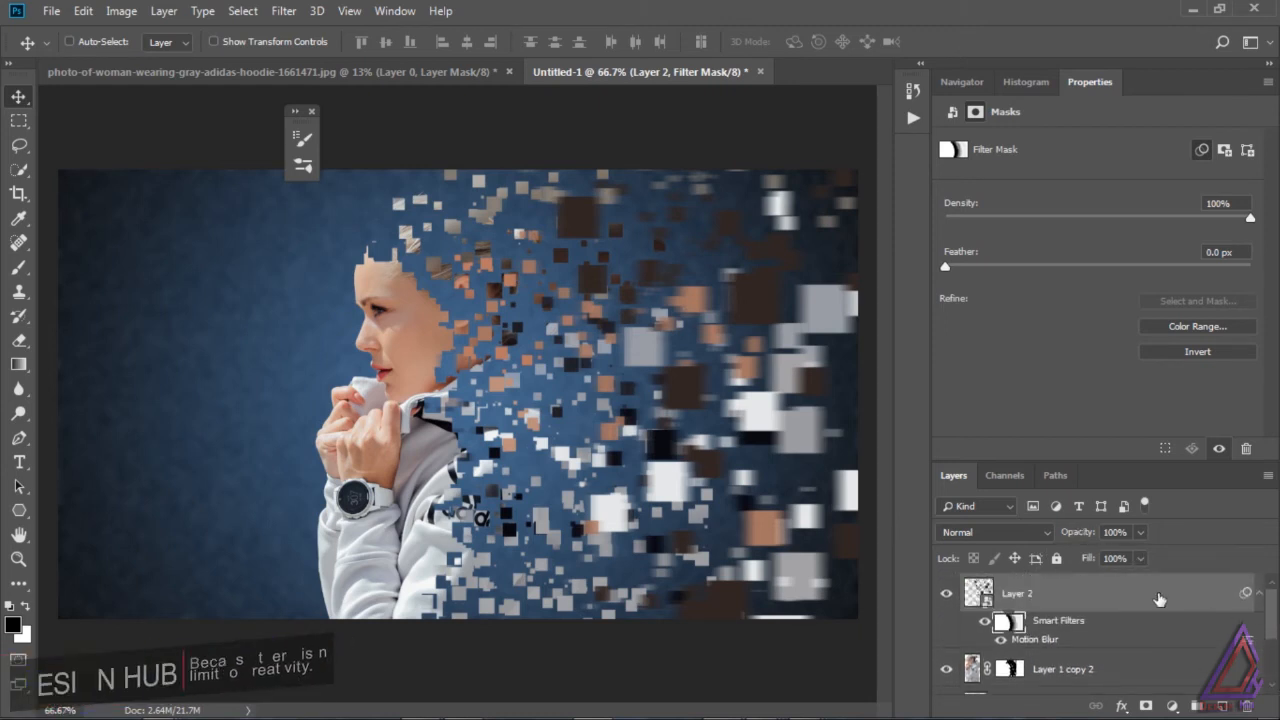
pyautogui.click(311, 113)
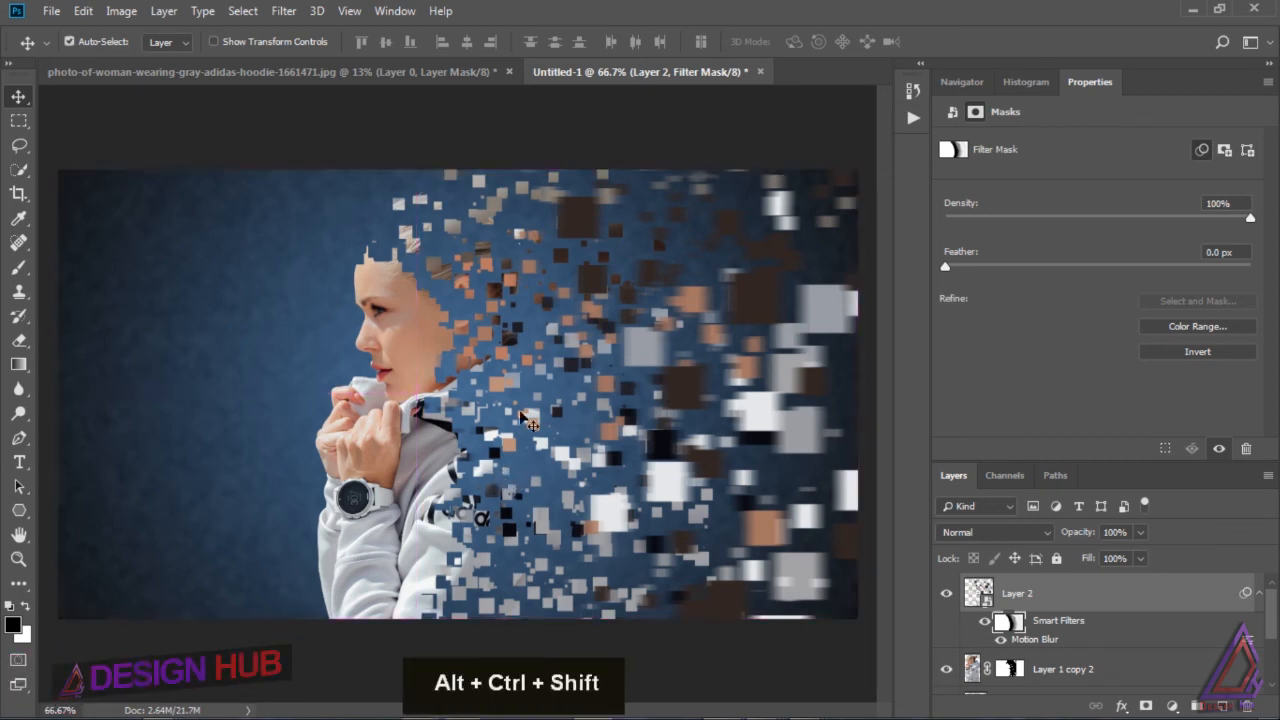
# - Stamp all visible layers into a new layer above Layer 2 and convert it to a Smart Object
pyautogui.hotkey('ctrl', 'alt', 'shift', 'e')
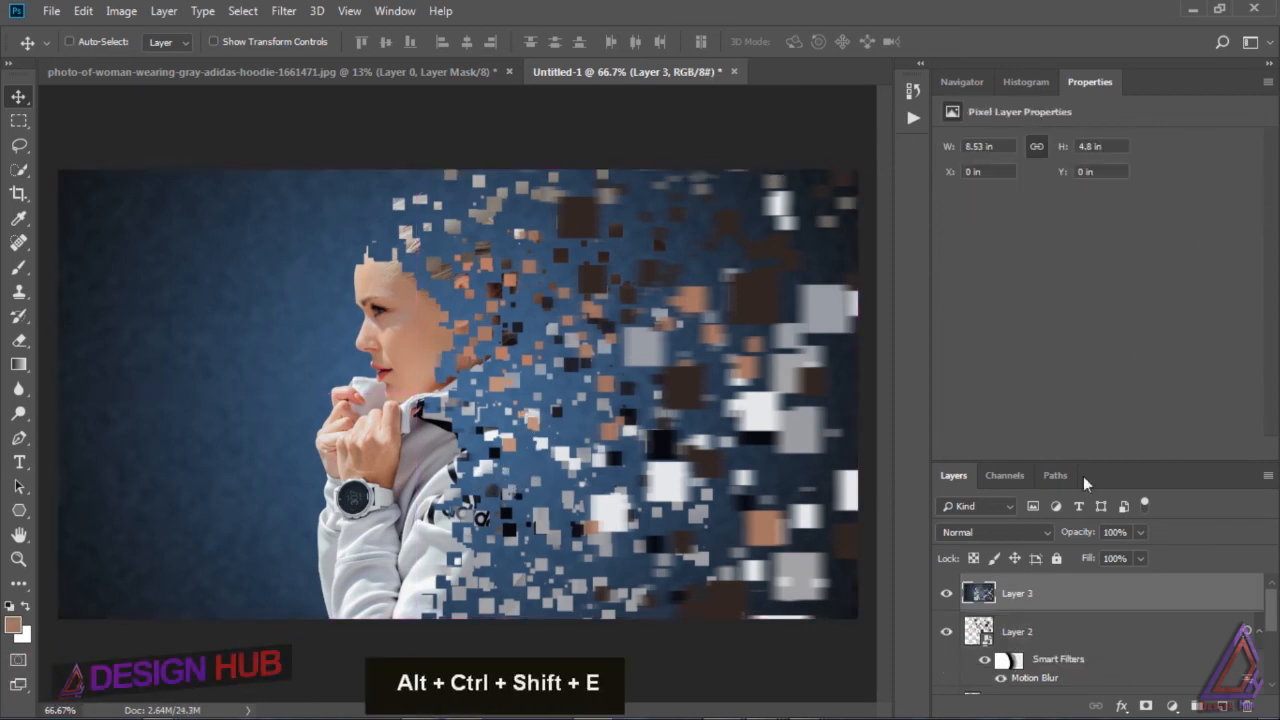
pyautogui.rightClick(1115, 585)
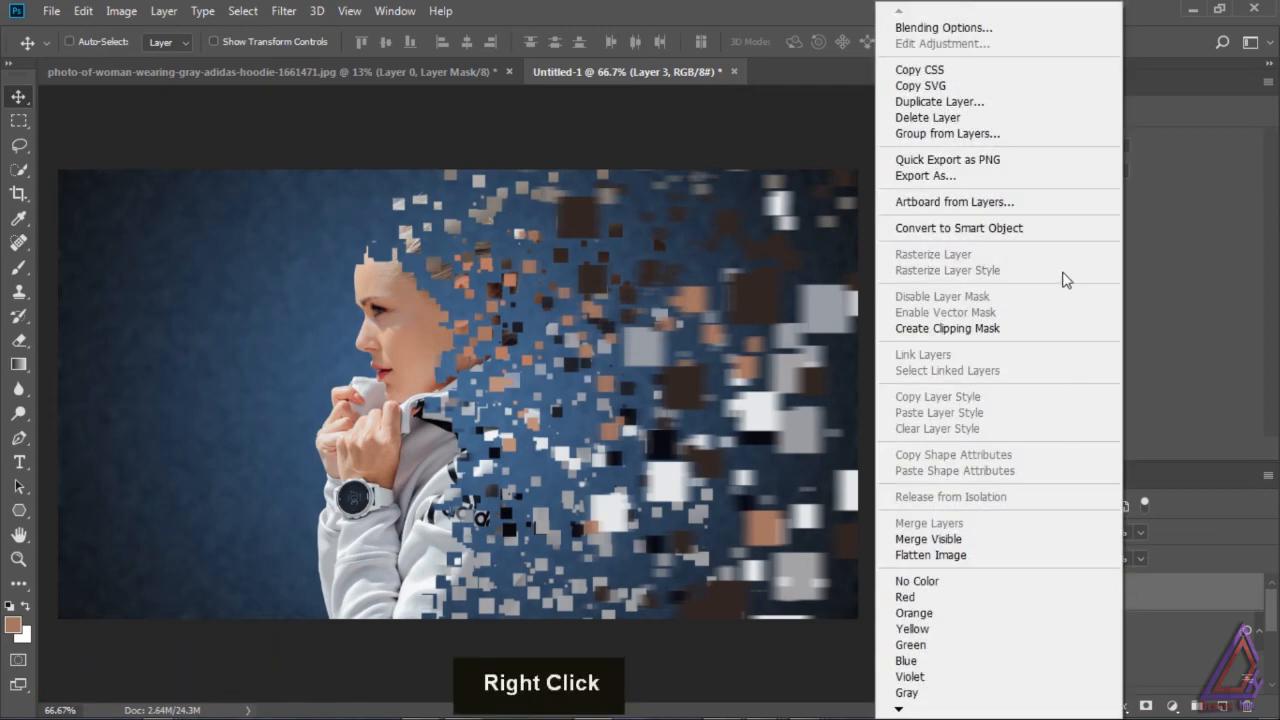
pyautogui.click(1047, 230)
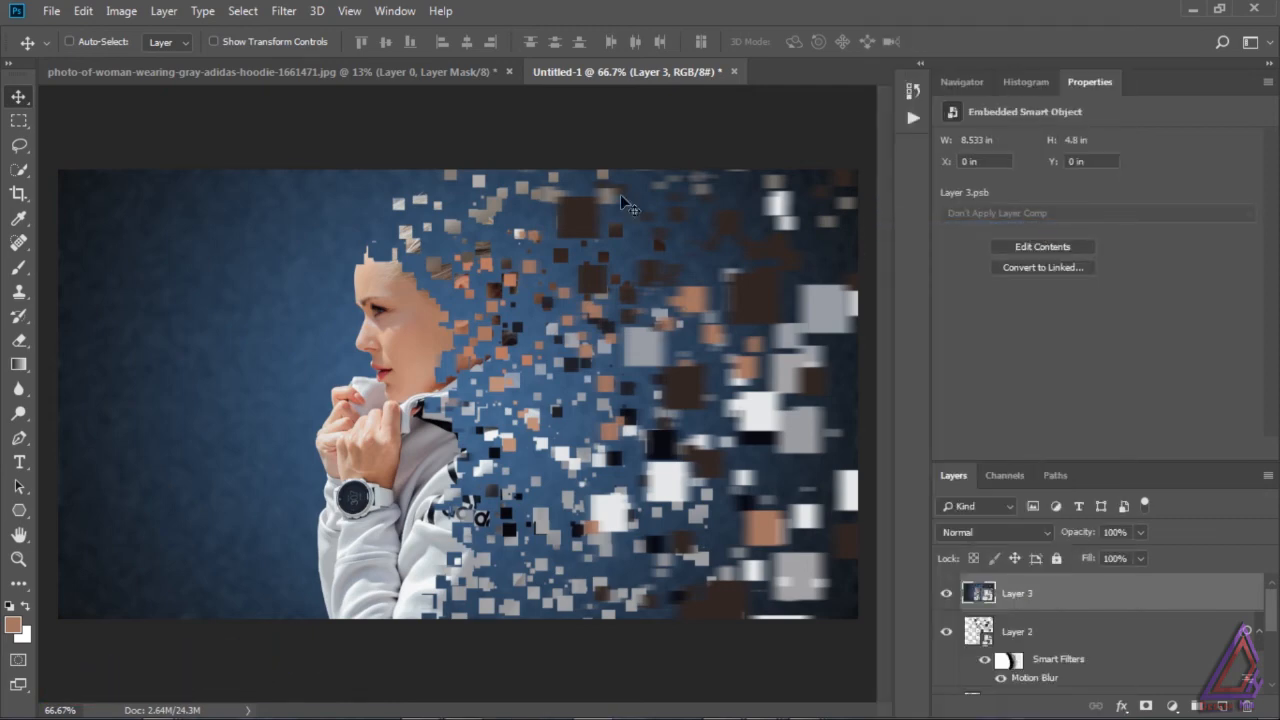
# - Open the Camera Raw Filter and set Temperature +4, Tint -6, Exposure +0.25, Highlights +3, Clarity +18, Vibrance +18 and Saturation +3
pyautogui.click(284, 11)
pyautogui.click(362, 122)
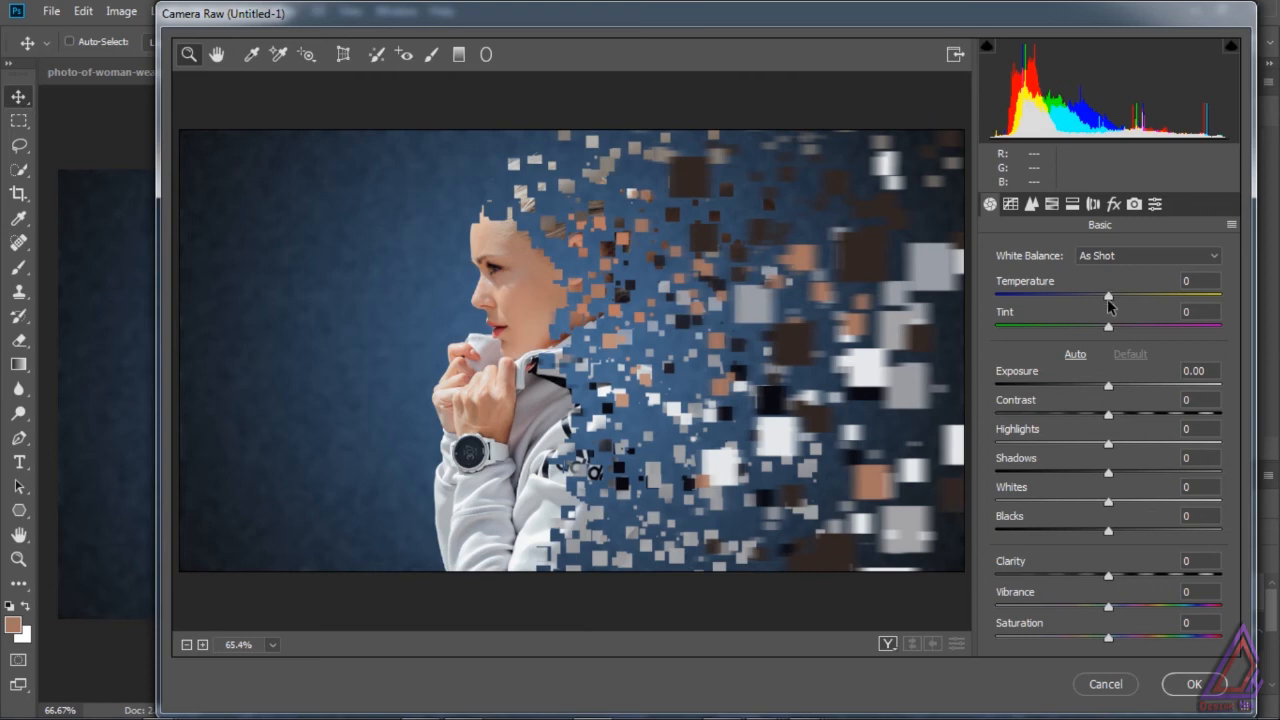
pyautogui.moveTo(1109, 294); pyautogui.dragTo(1102, 332)
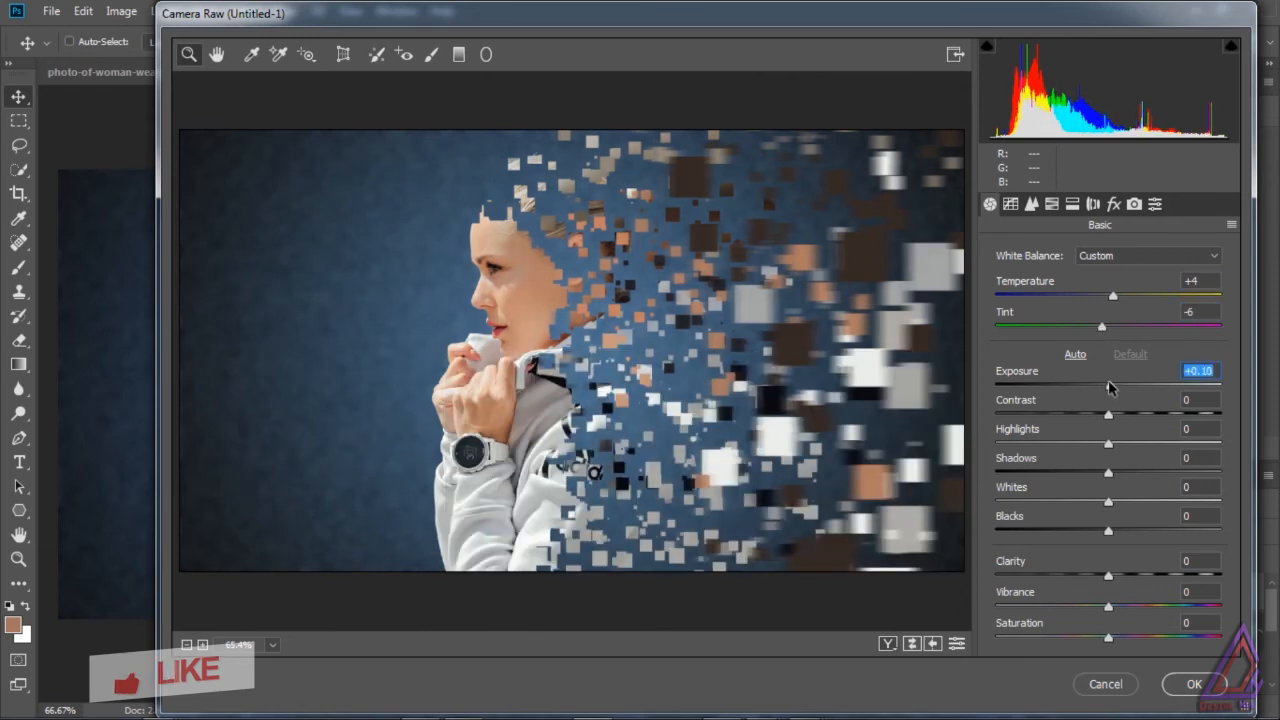
pyautogui.moveTo(1110, 386); pyautogui.dragTo(1115, 388)
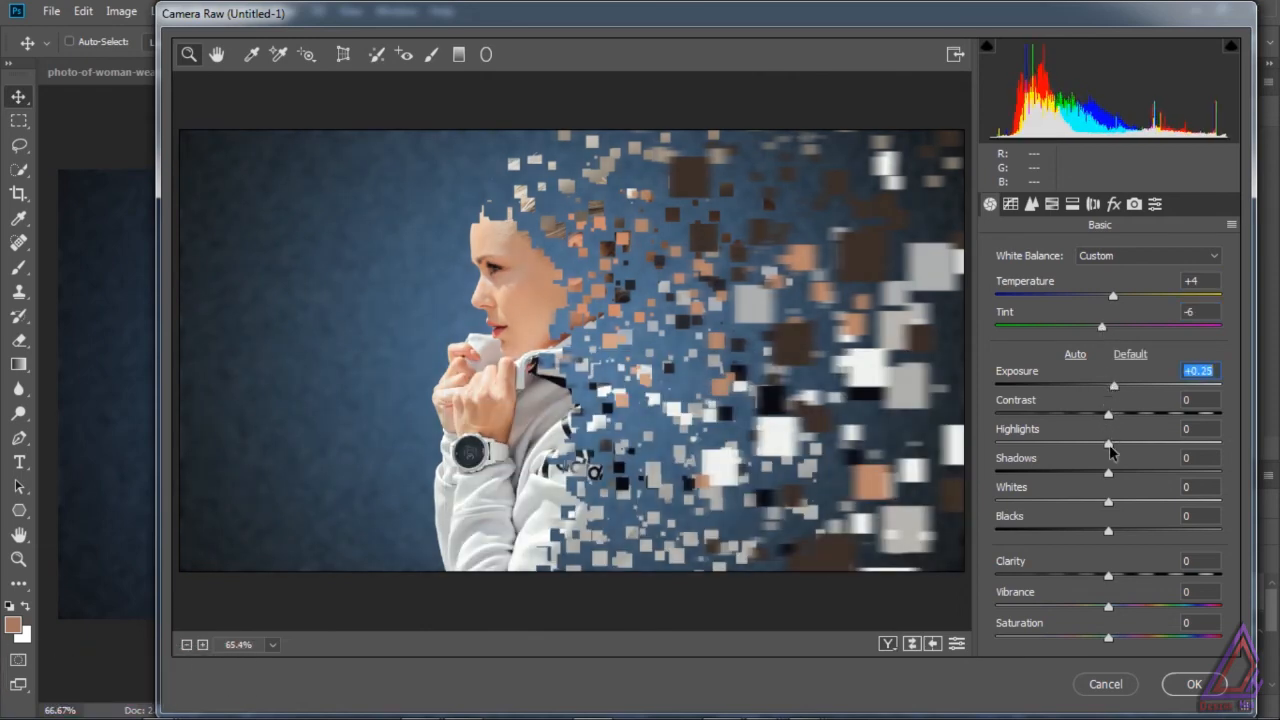
pyautogui.moveTo(1108, 446); pyautogui.dragTo(1112, 446)
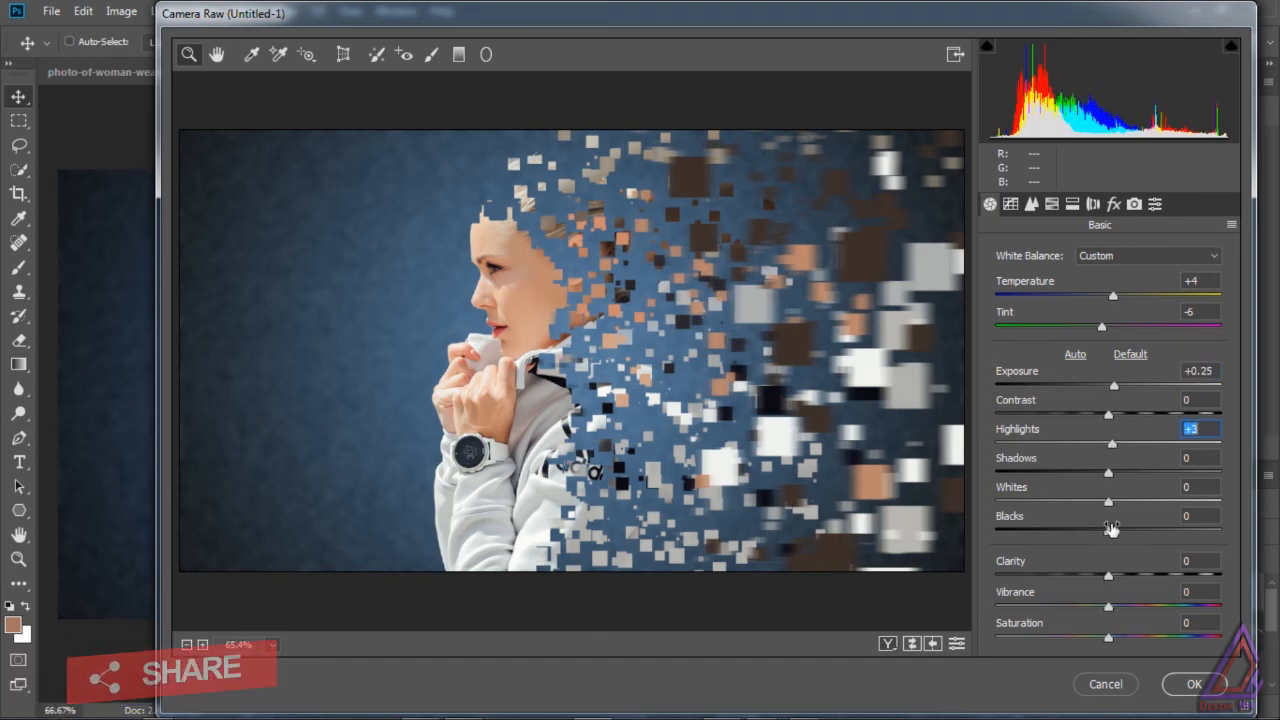
pyautogui.moveTo(1111, 577); pyautogui.dragTo(1135, 612)
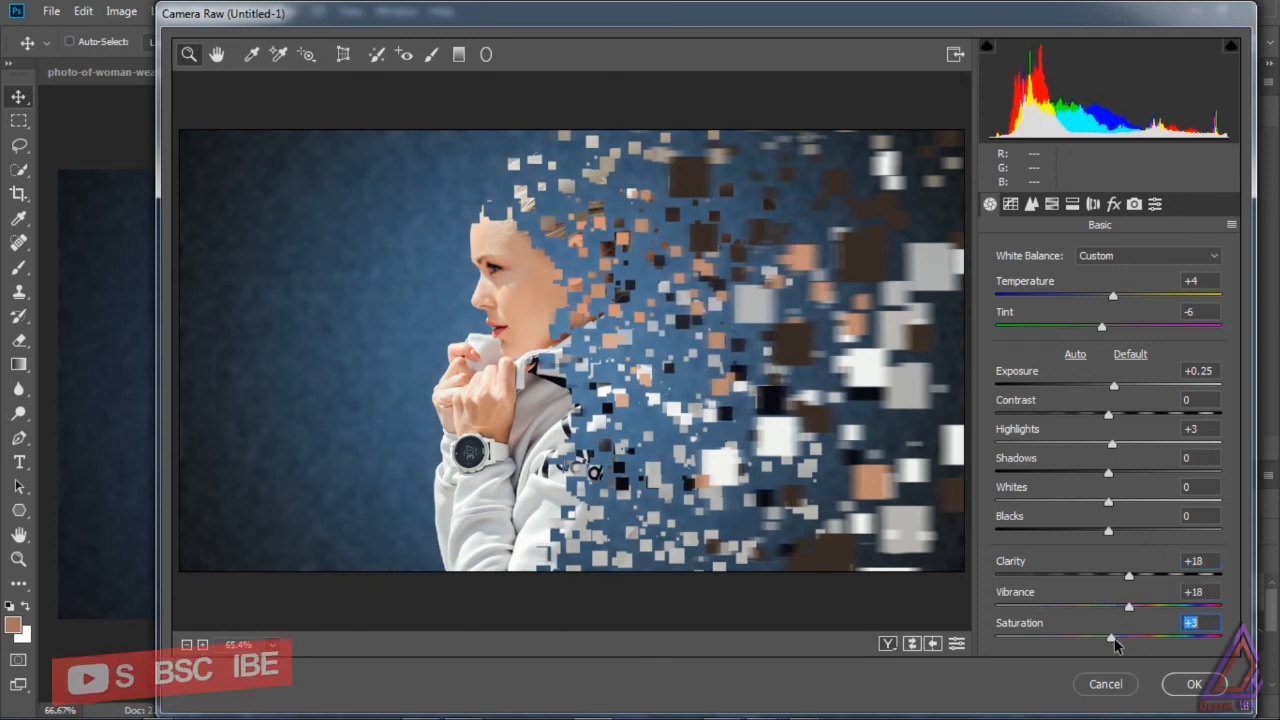
# - Shape the RGB point tone curve into an S with a midpoint anchor, shadows at input 73, output 61, and highlights at 187, 196
pyautogui.click(1011, 205)
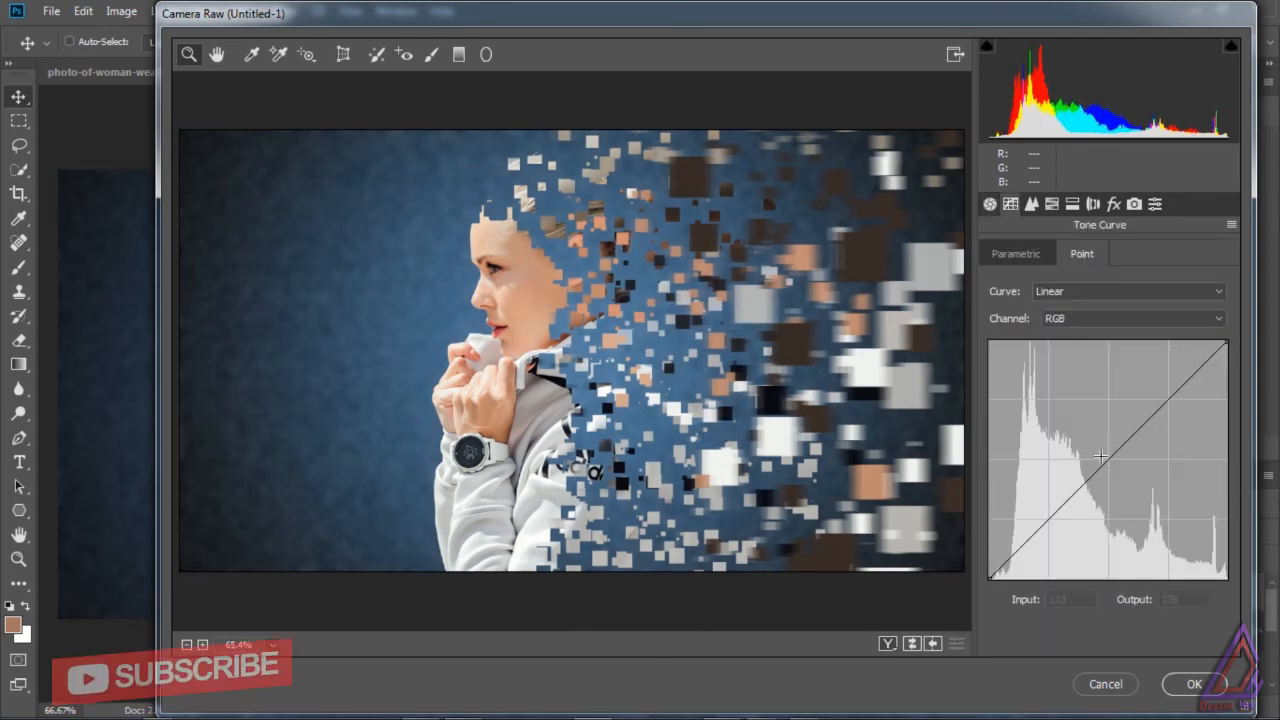
pyautogui.click(1107, 459)
pyautogui.moveTo(1060, 513); pyautogui.dragTo(1056, 521)
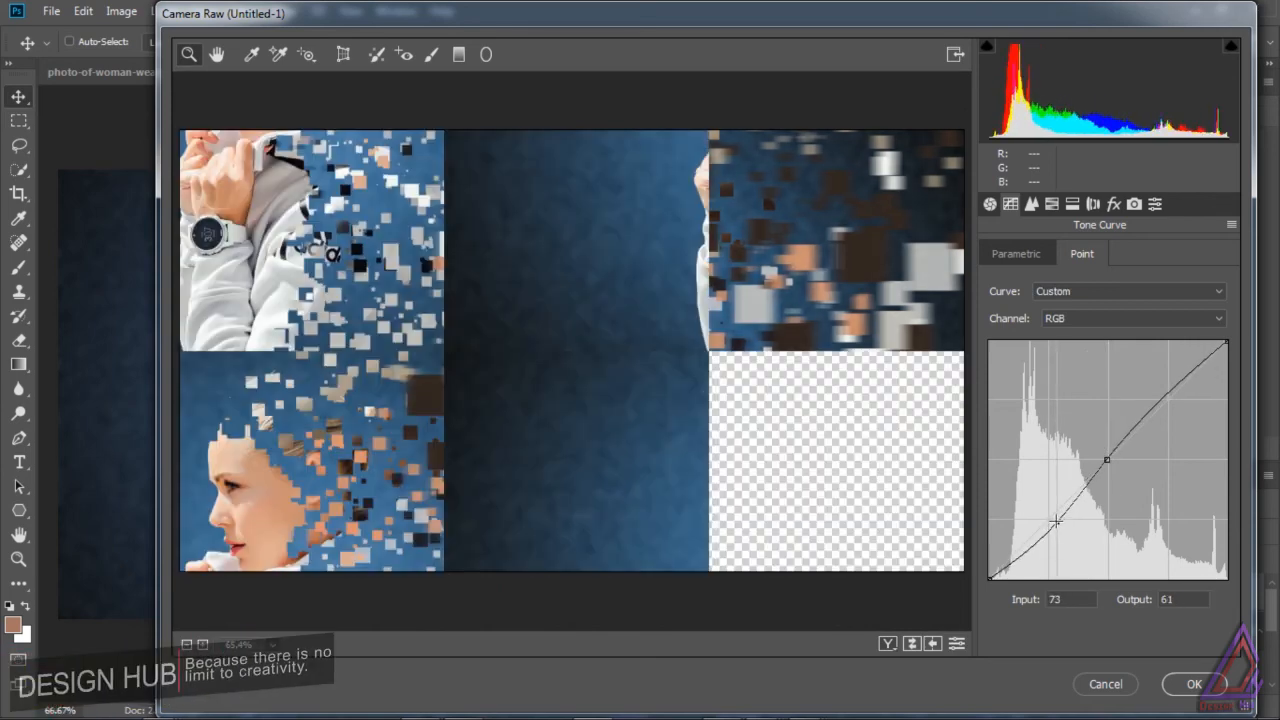
pyautogui.moveTo(1164, 400); pyautogui.dragTo(1163, 395)
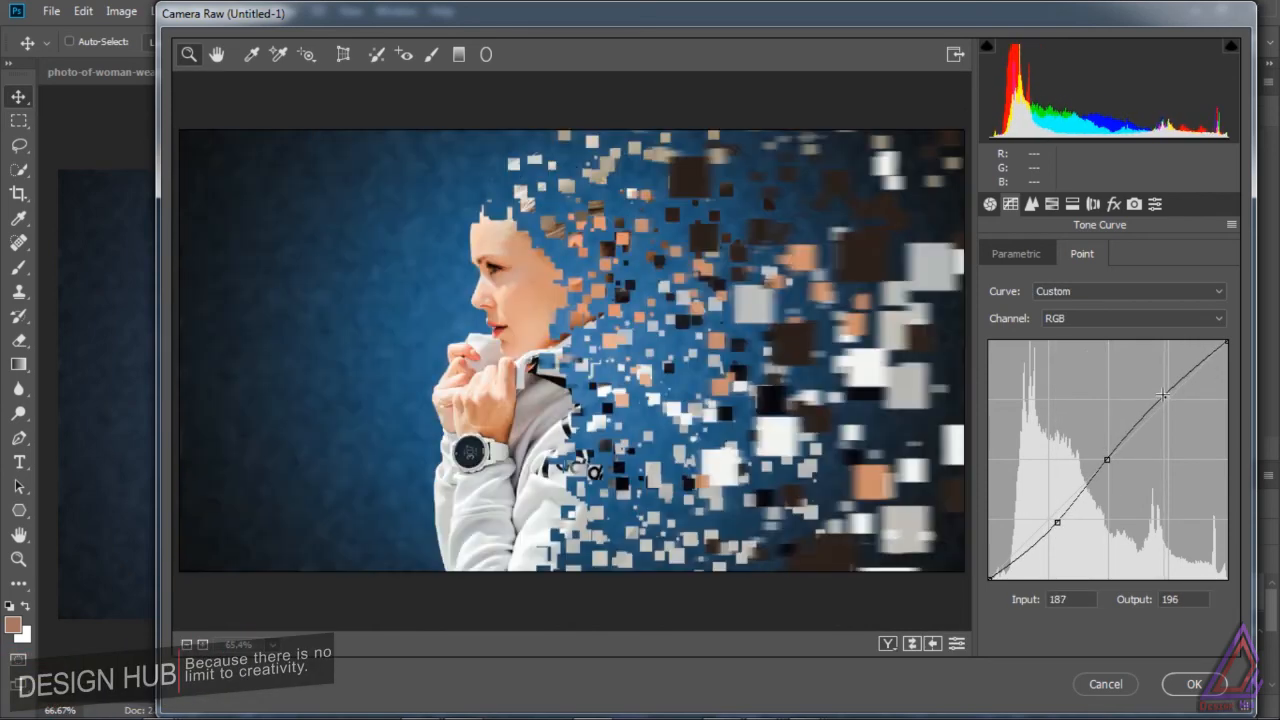
# - Shape the Red channel point curve with points at input 58, output 52; 128, 131; and 191, 202, and raise the black point to 1, 7
pyautogui.click(1103, 320)
pyautogui.click(1100, 351)
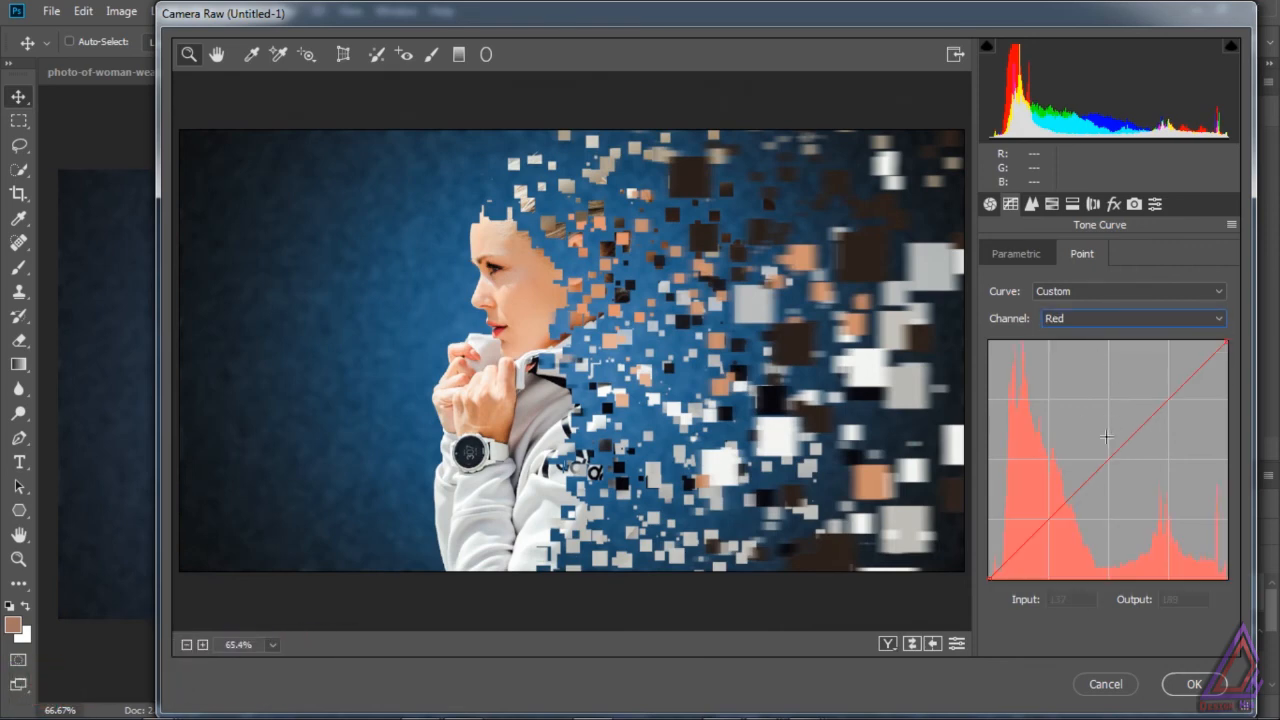
pyautogui.moveTo(1043, 527); pyautogui.dragTo(1043, 531)
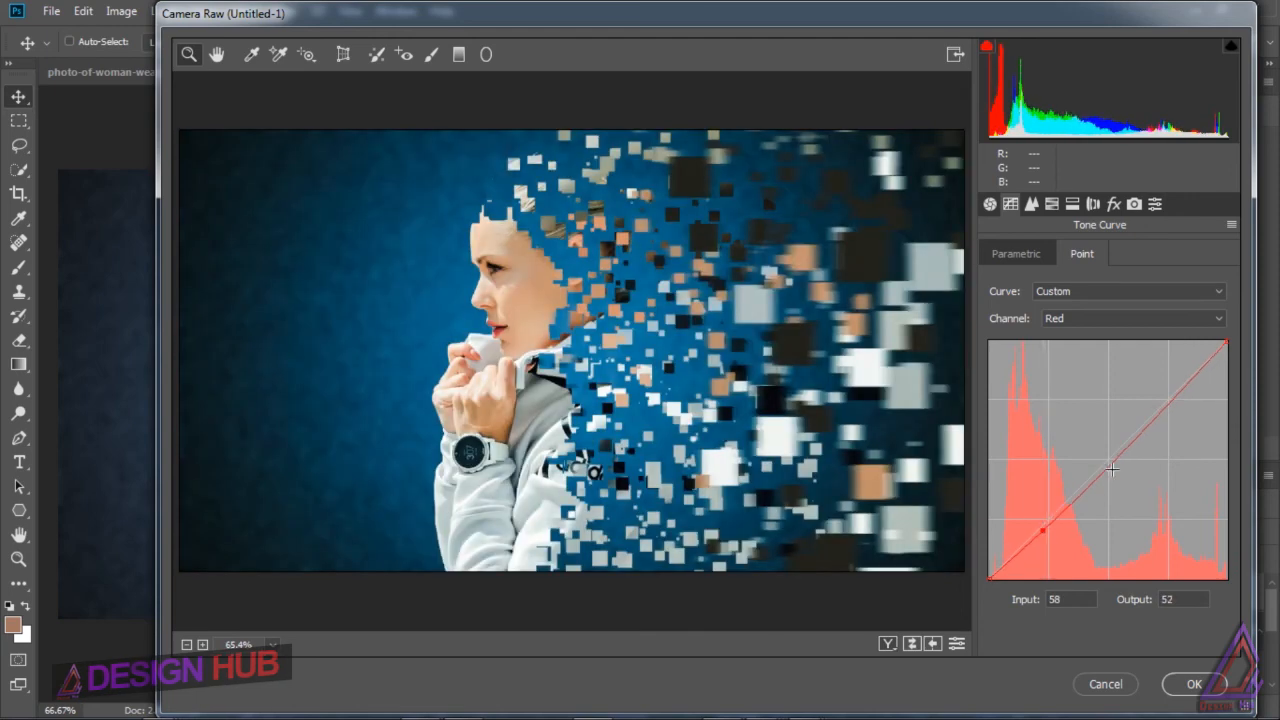
pyautogui.moveTo(1112, 462); pyautogui.dragTo(1108, 457)
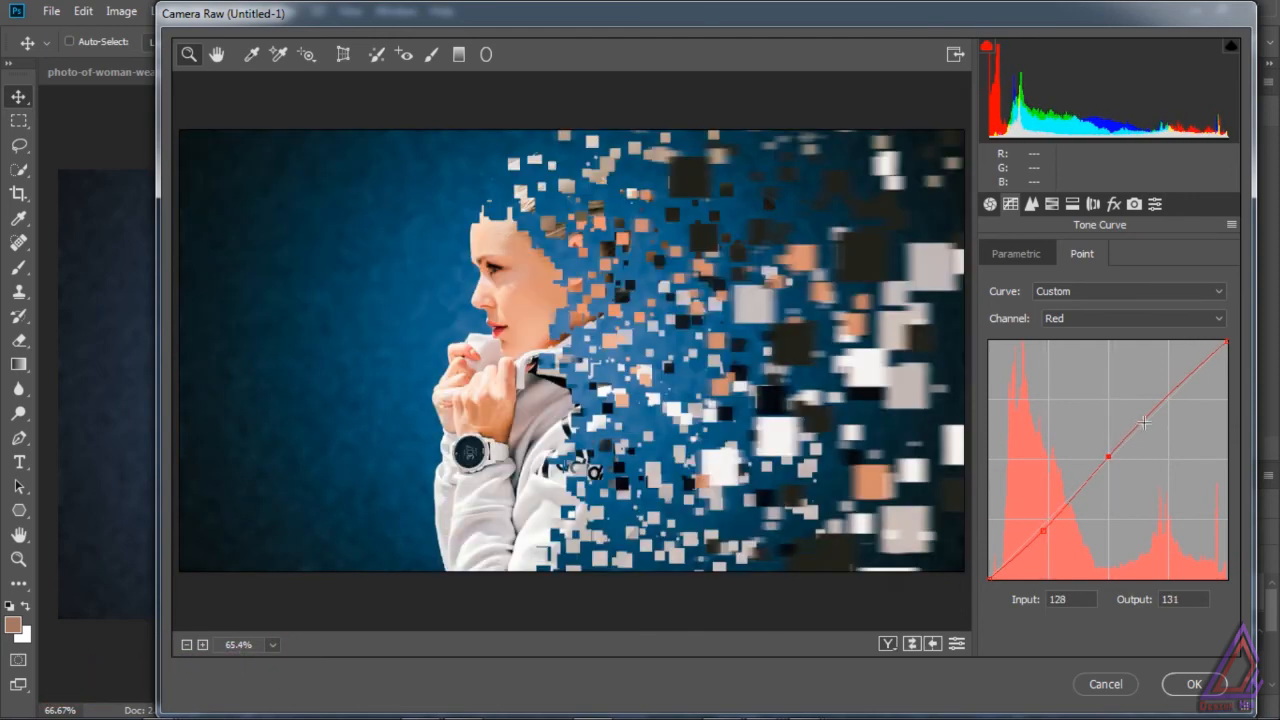
pyautogui.click(1166, 391)
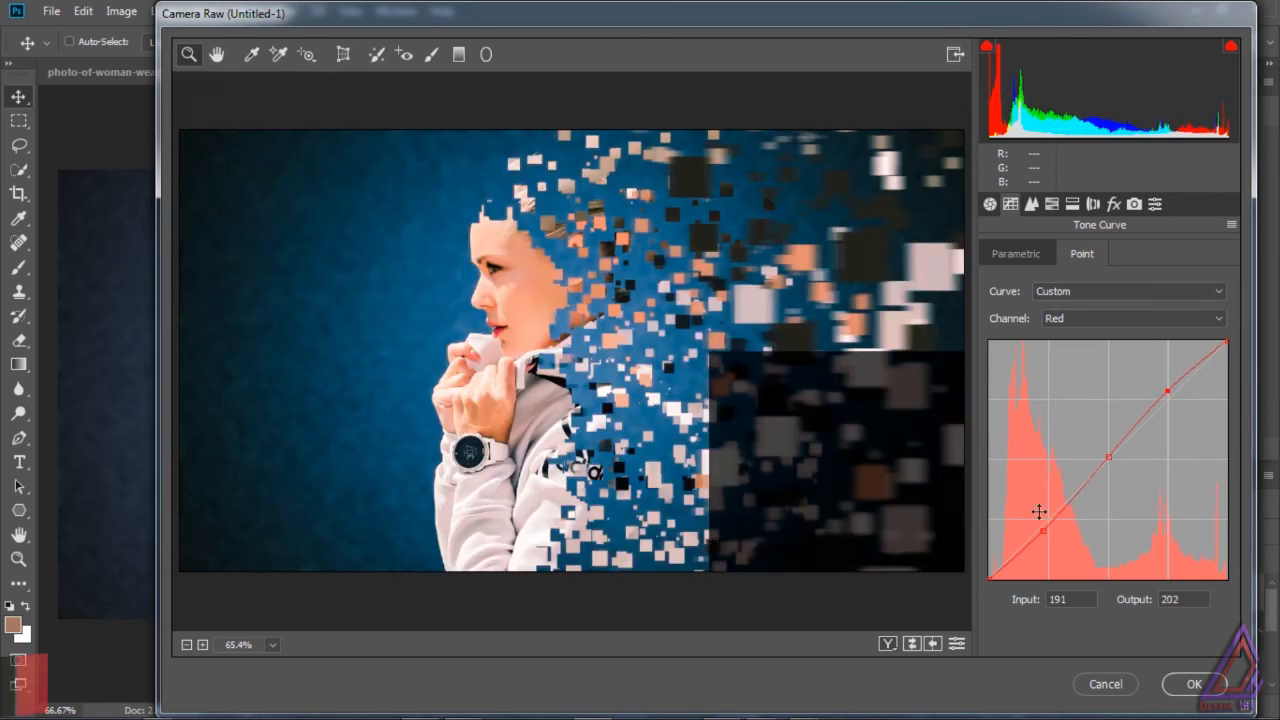
pyautogui.moveTo(993, 571); pyautogui.dragTo(989, 571)
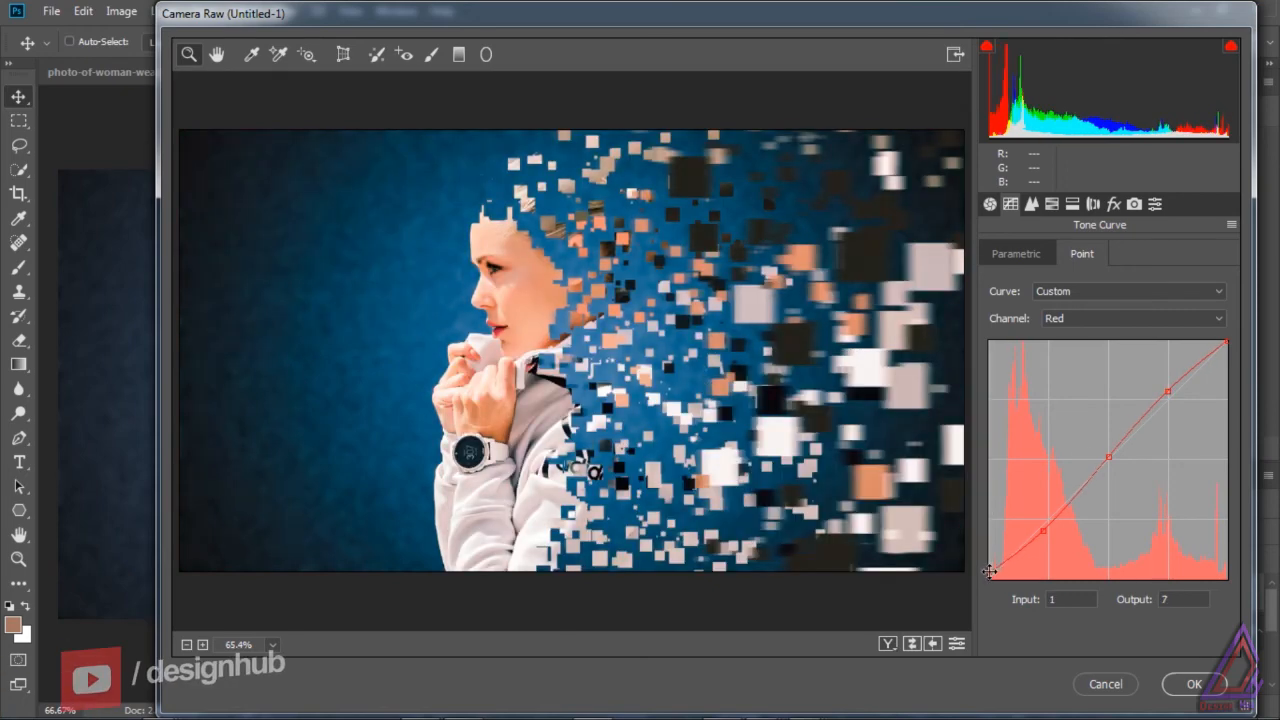
# - Add Green channel curve points at input 53, output 58 and 136, 136, keeping the black point at 0, 0
pyautogui.click(1092, 321)
pyautogui.click(1100, 358)
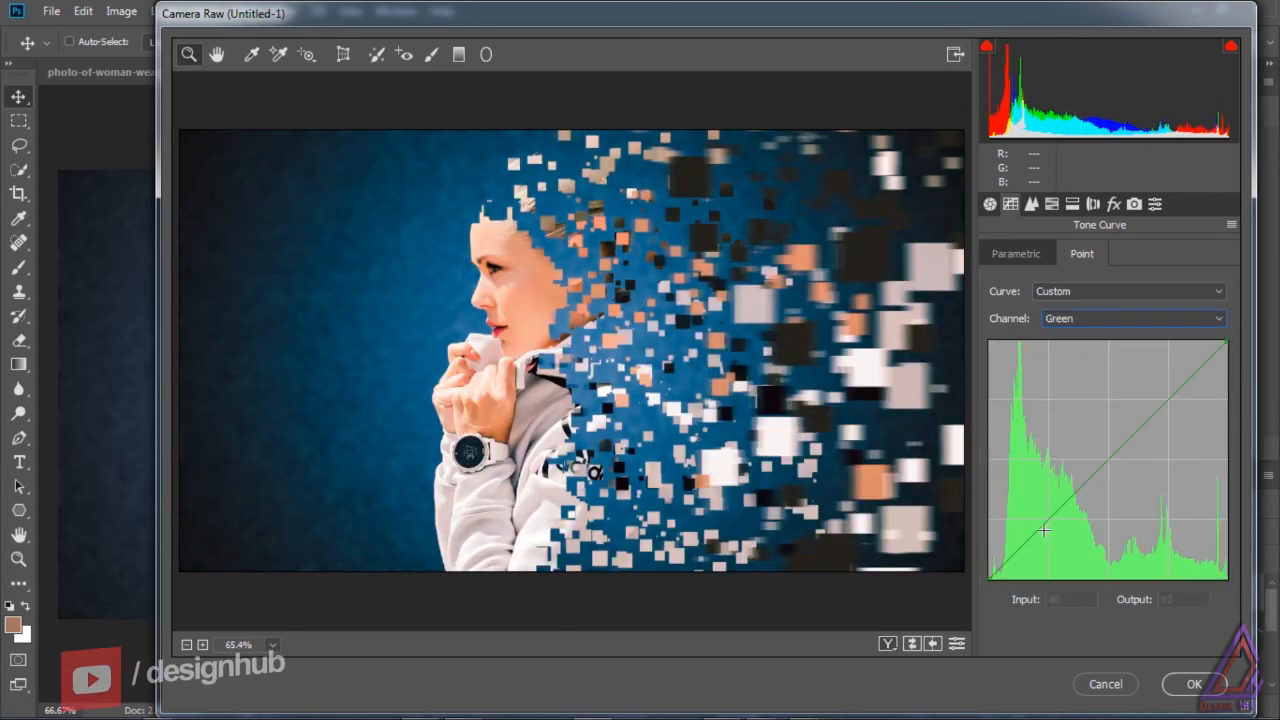
pyautogui.moveTo(1043, 531); pyautogui.dragTo(1037, 524)
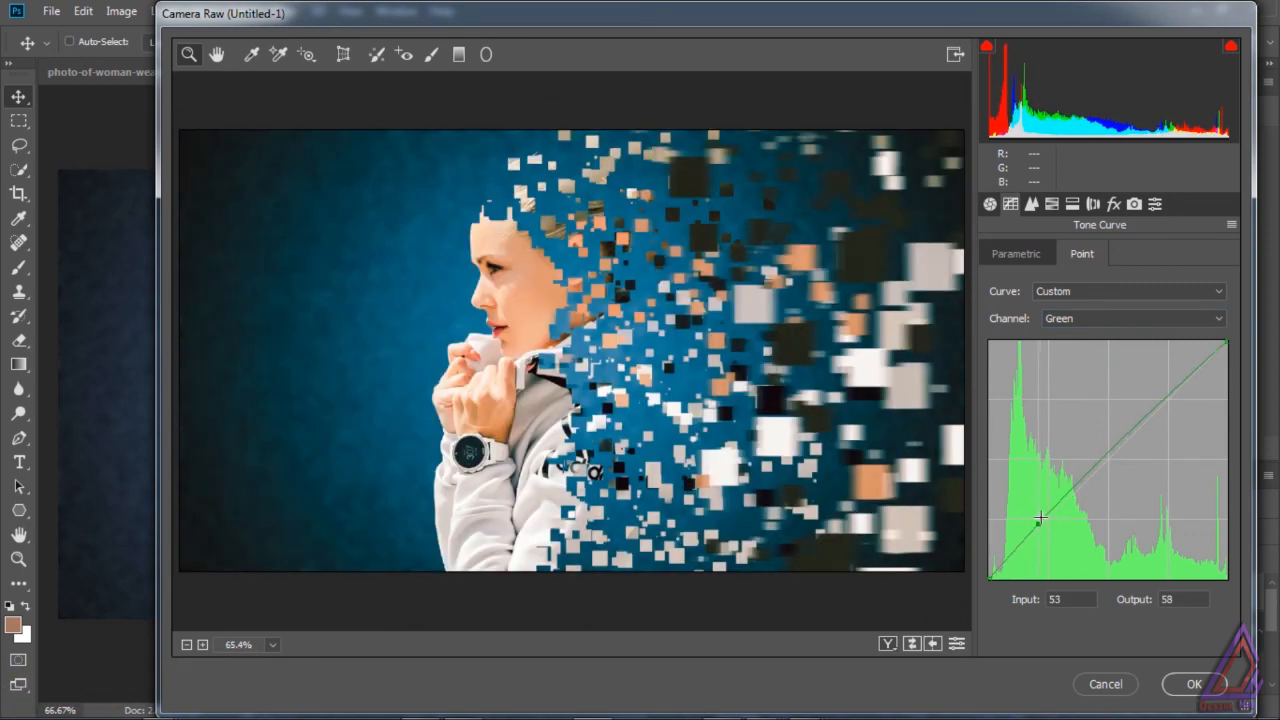
pyautogui.click(1116, 452)
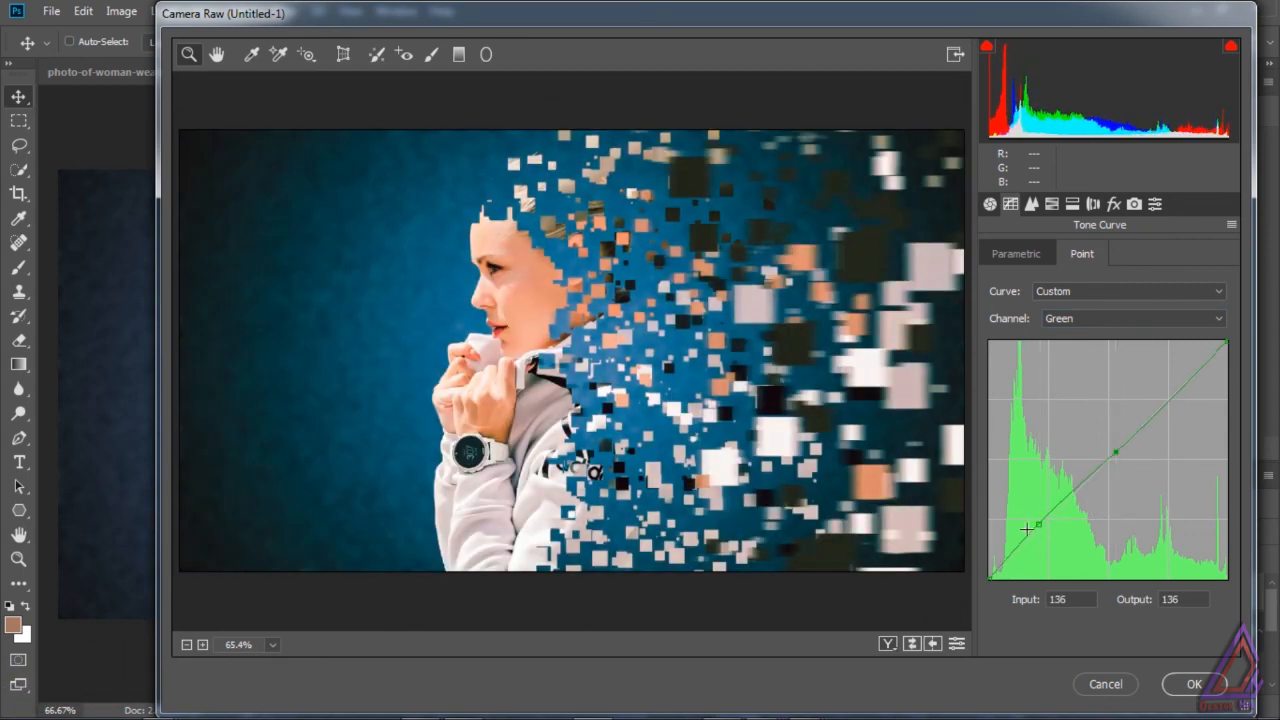
pyautogui.moveTo(990, 578); pyautogui.dragTo(986, 570)
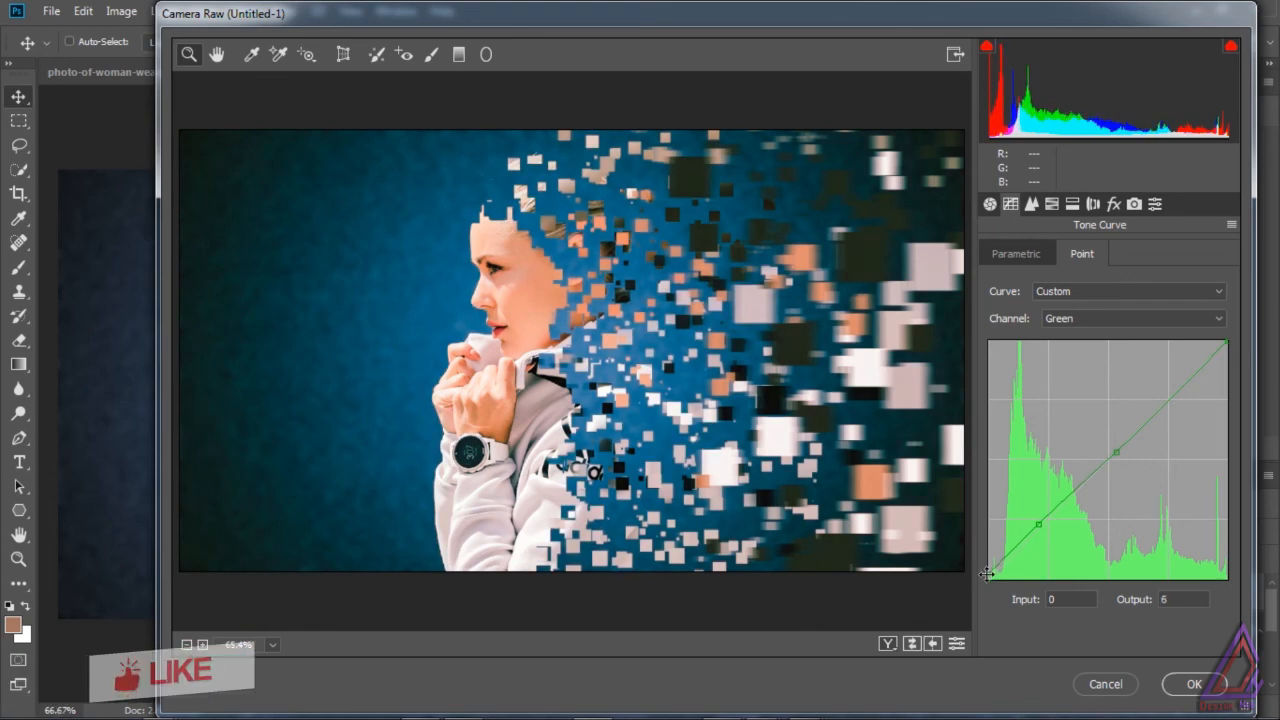
pyautogui.moveTo(986, 571); pyautogui.dragTo(988, 579)
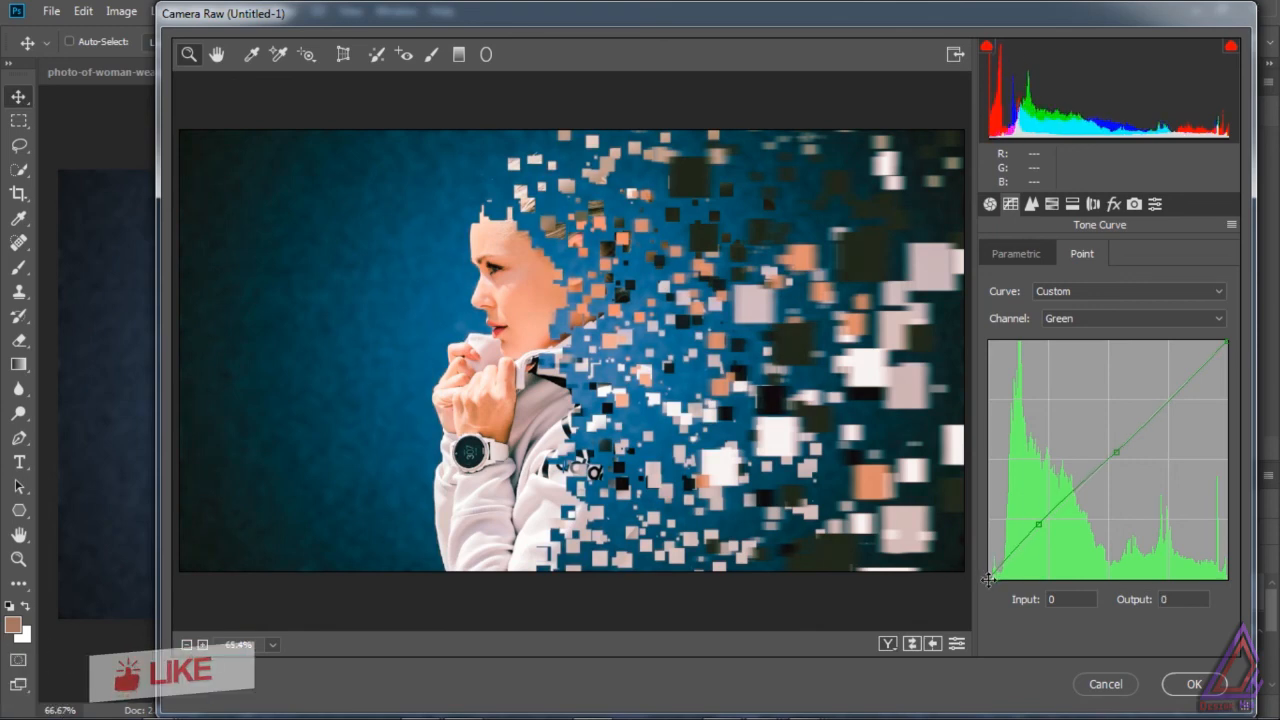
# - Set Blue channel curve points at input 60, output 66 and 125, 130, and apply the Camera Raw filter
pyautogui.click(1083, 314)
pyautogui.click(1075, 378)
pyautogui.click(1110, 458)
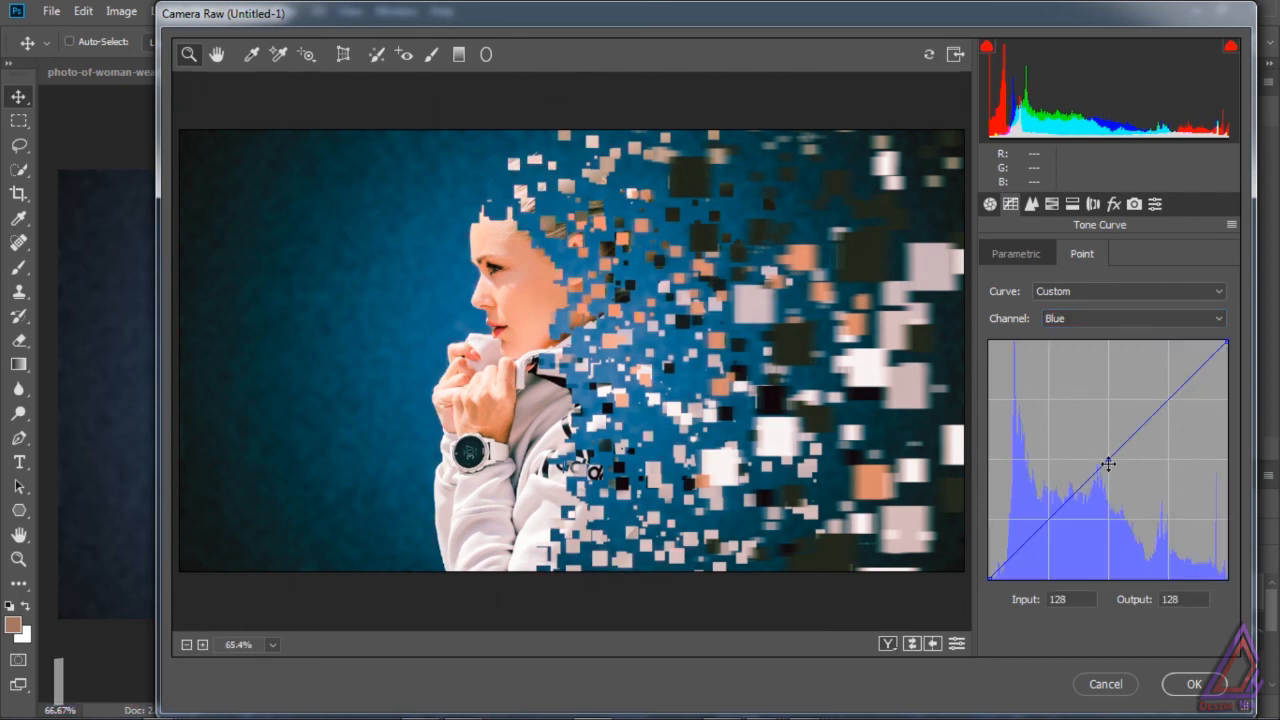
pyautogui.moveTo(1050, 518)
pyautogui.mouseDown()
pyautogui.moveTo(1027, 518)
pyautogui.moveTo(1040, 505)
pyautogui.moveTo(1043, 516)
pyautogui.mouseUp()
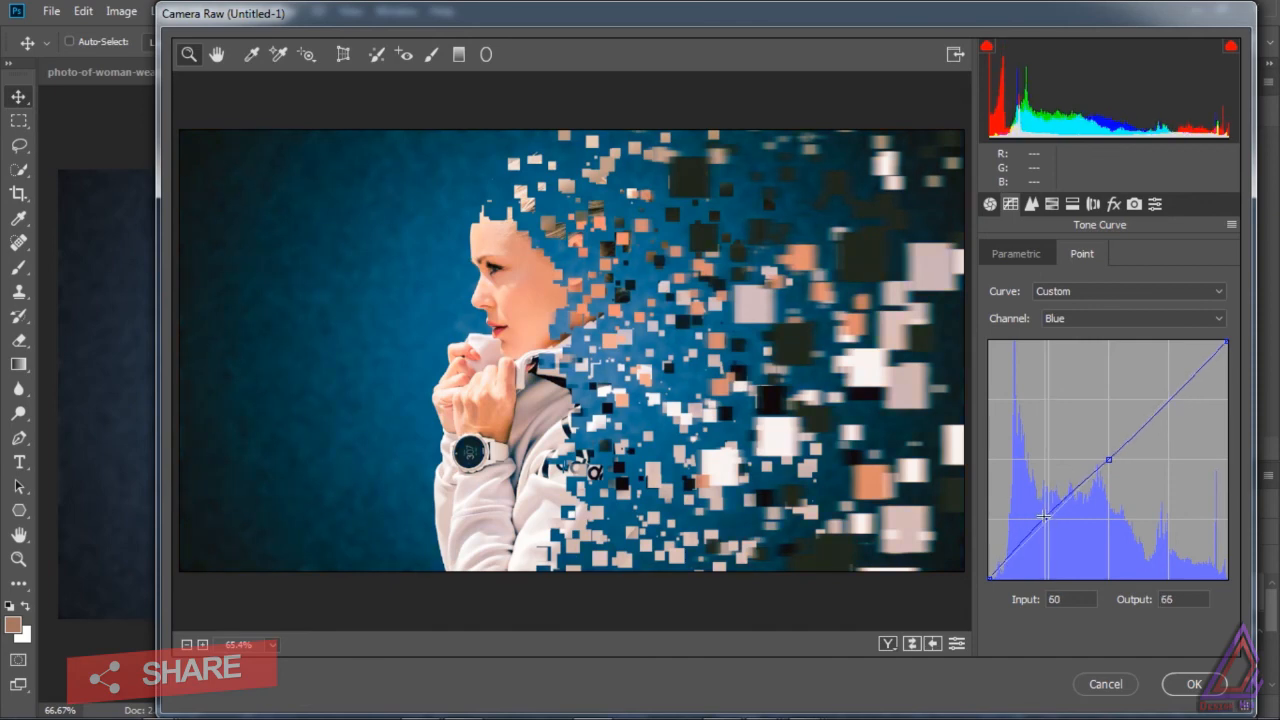
pyautogui.click(1107, 458)
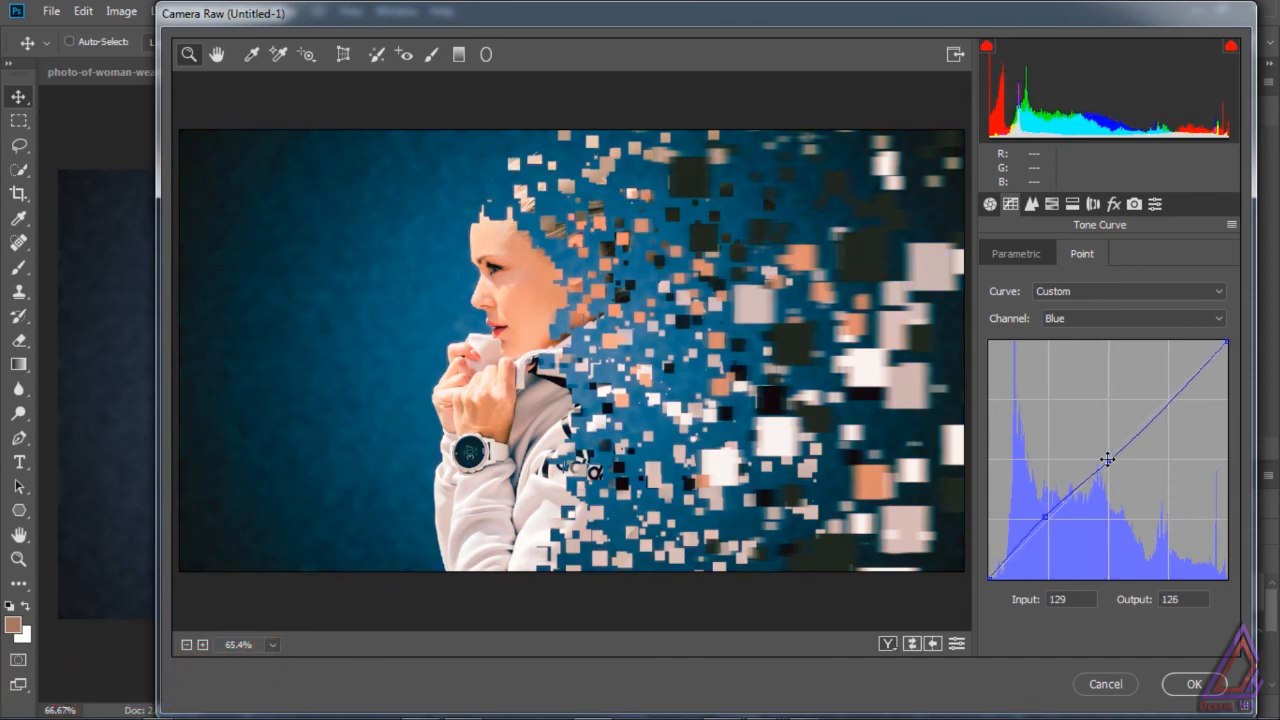
pyautogui.moveTo(1107, 458); pyautogui.dragTo(1105, 458)
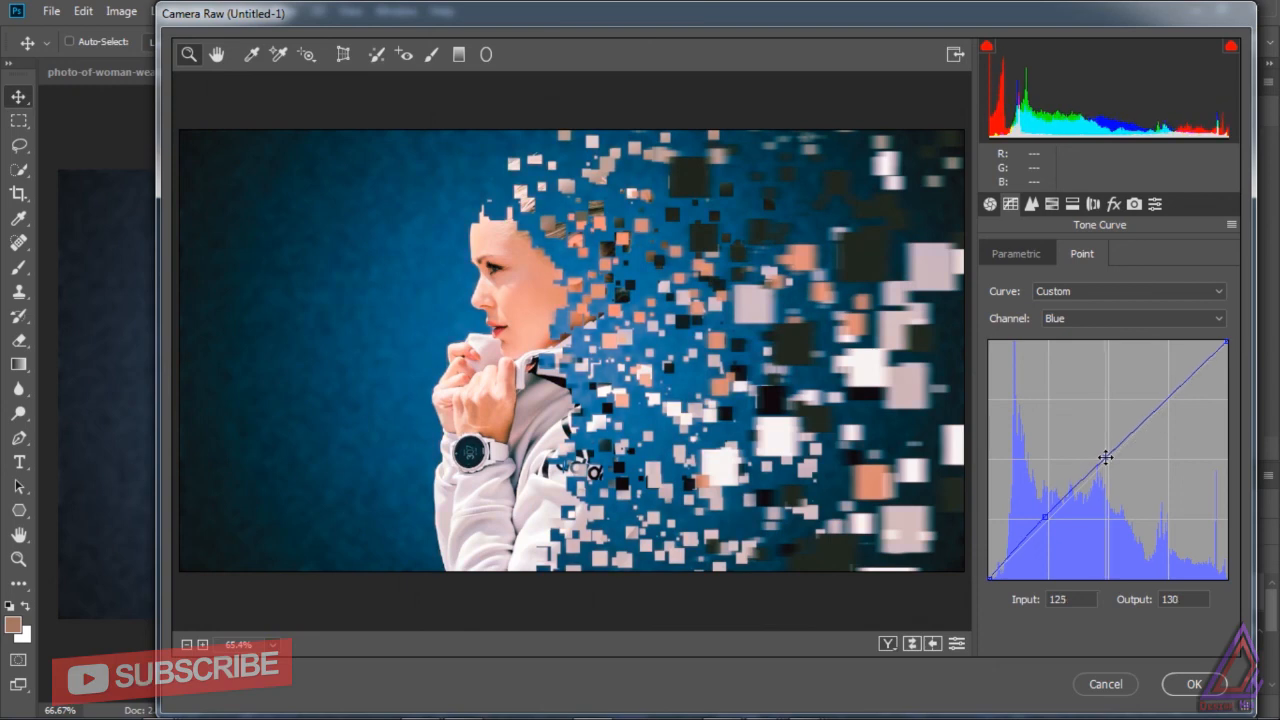
pyautogui.click(1192, 684)
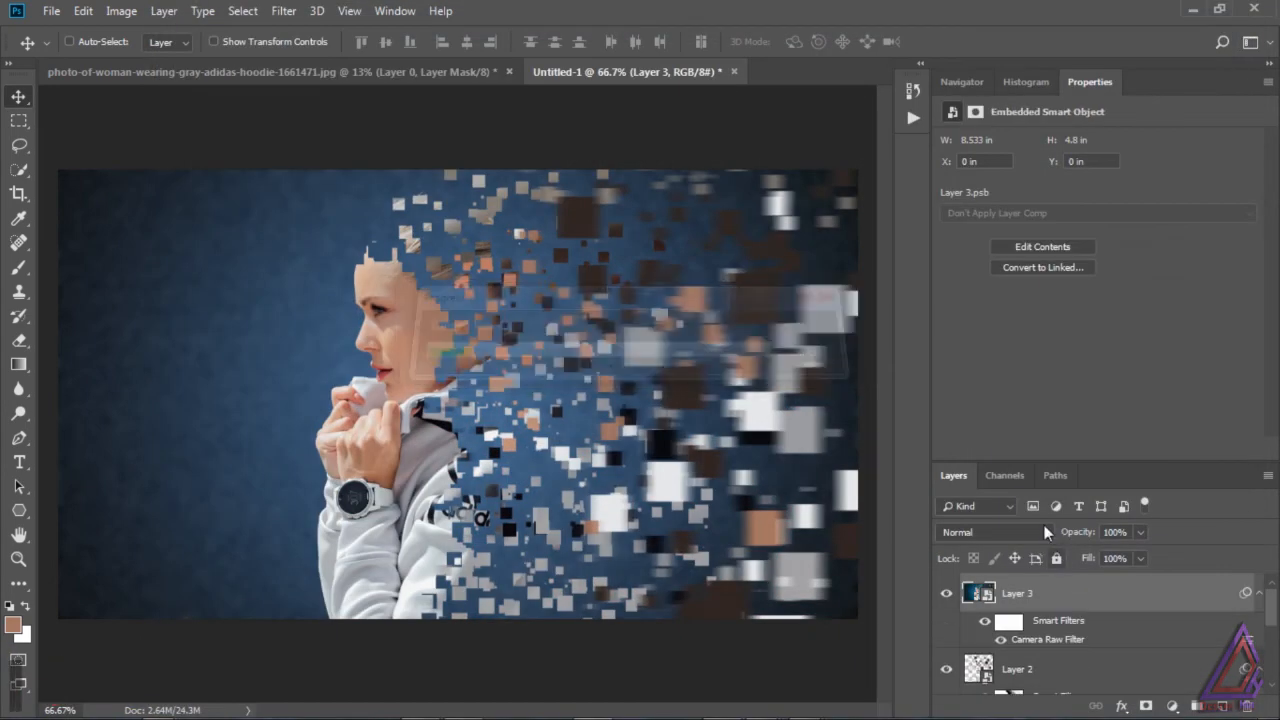
# - Reopen the Camera Raw smart filter on Layer 3 and set the Dehaze amount to +8
pyautogui.doubleClick(1048, 640)
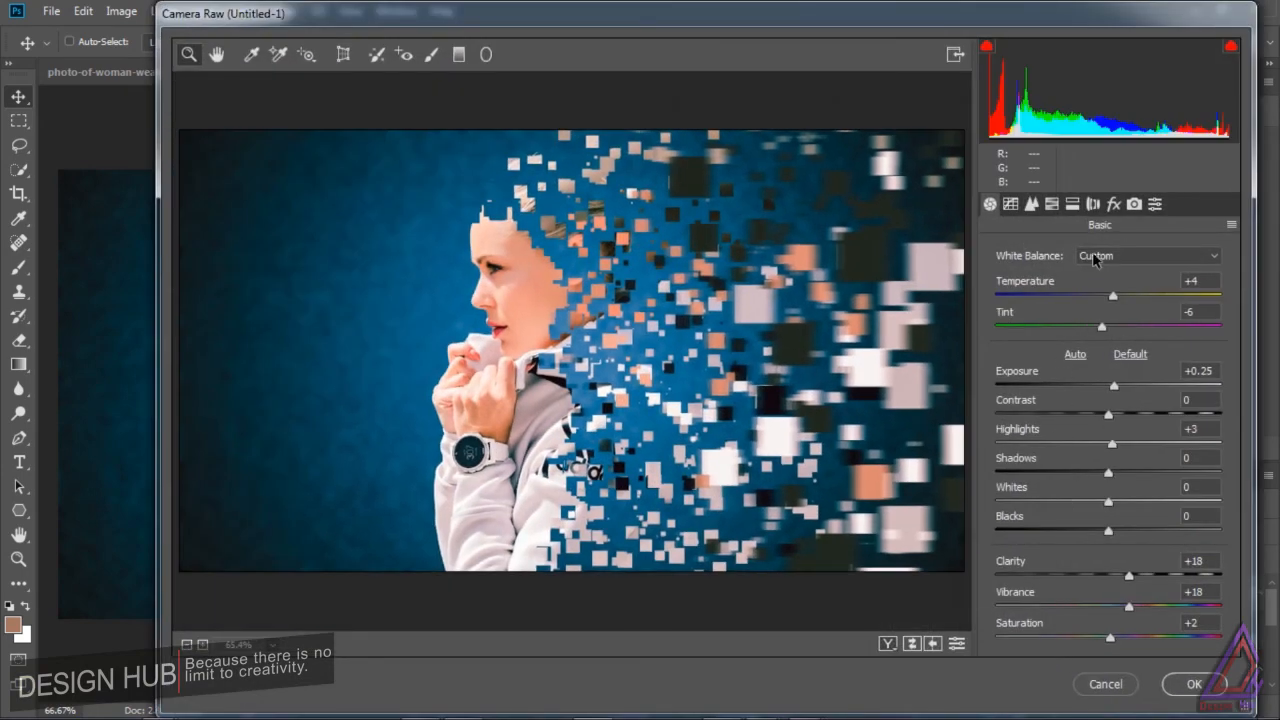
pyautogui.click(1113, 204)
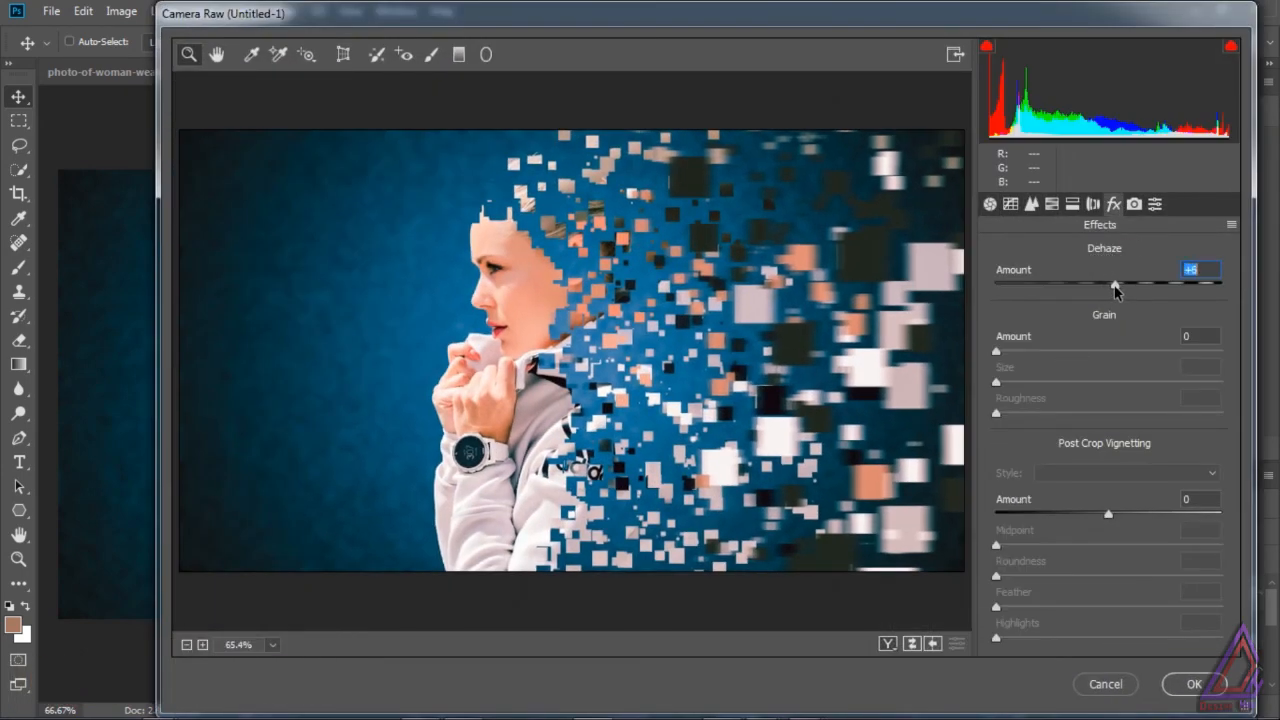
pyautogui.moveTo(1114, 285); pyautogui.dragTo(1117, 286)
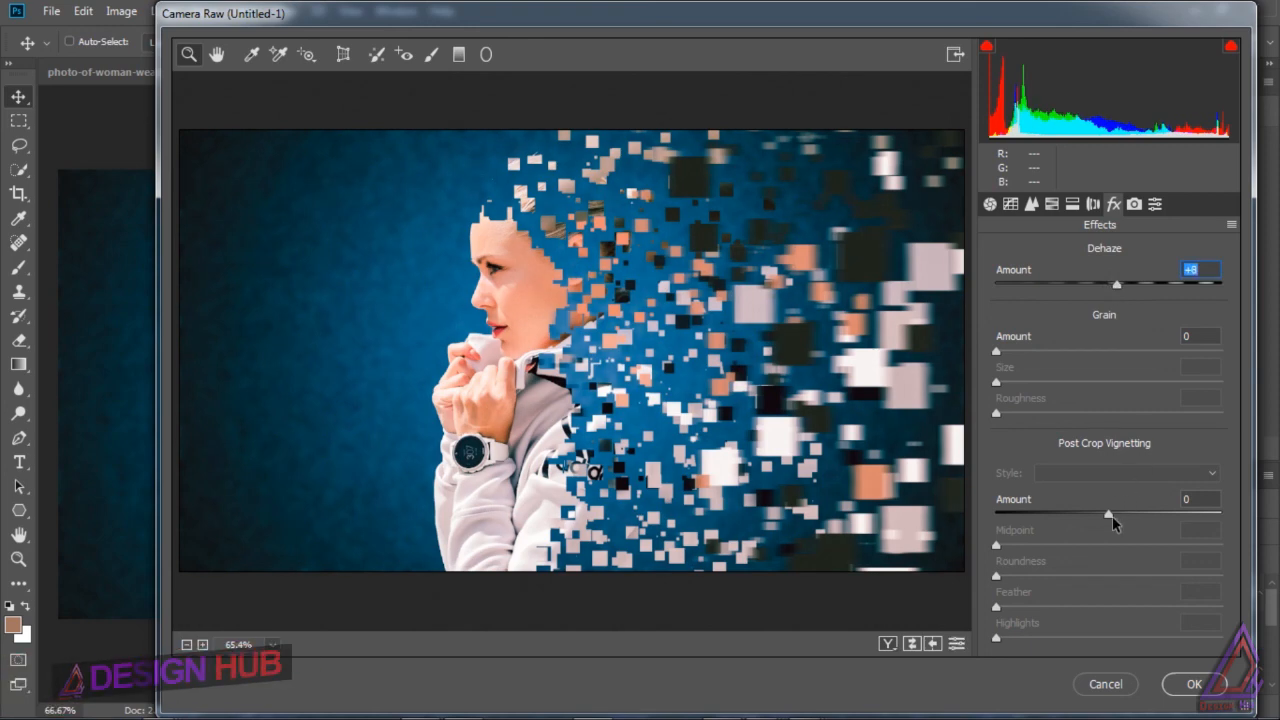
# - Add a post-crop vignette with Amount -23, Midpoint 64, Roundness -3, Feather 78 and Highlights 29
pyautogui.moveTo(1107, 515); pyautogui.dragTo(1082, 516)
pyautogui.moveTo(1108, 606); pyautogui.dragTo(1170, 606)
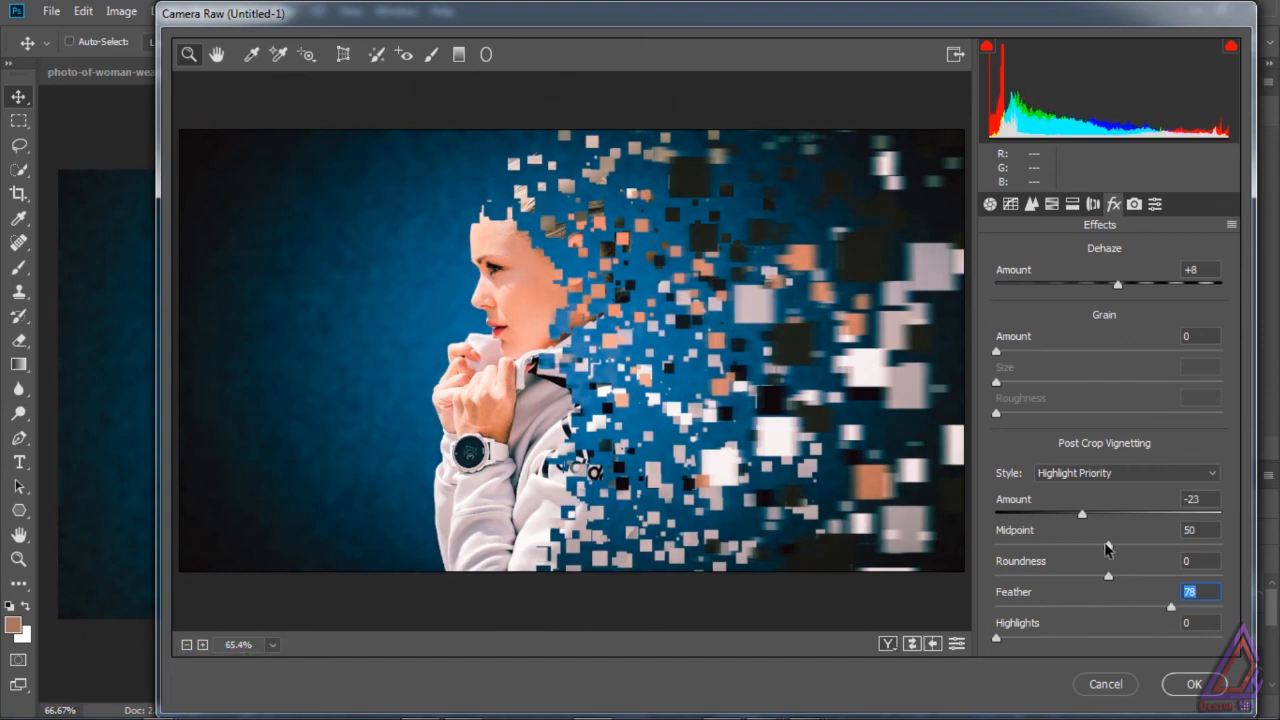
pyautogui.moveTo(1108, 545); pyautogui.dragTo(1098, 578)
pyautogui.click(1108, 577)
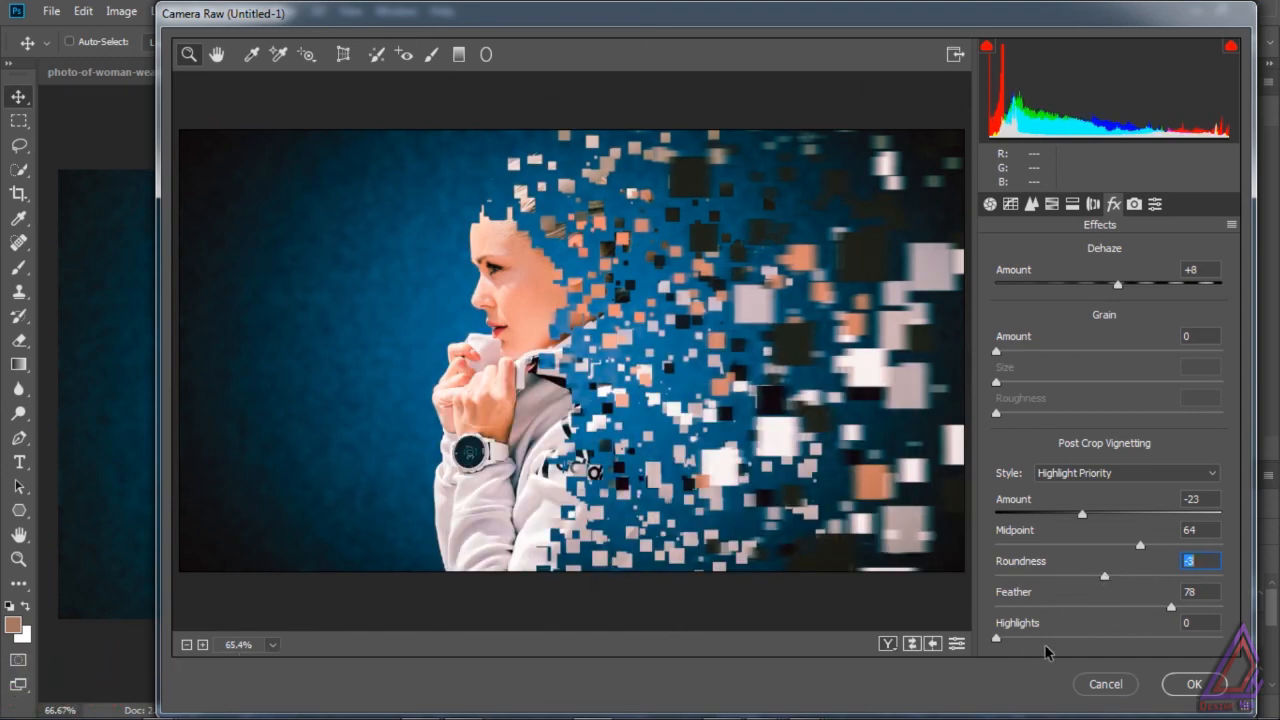
pyautogui.moveTo(997, 636); pyautogui.dragTo(1039, 636)
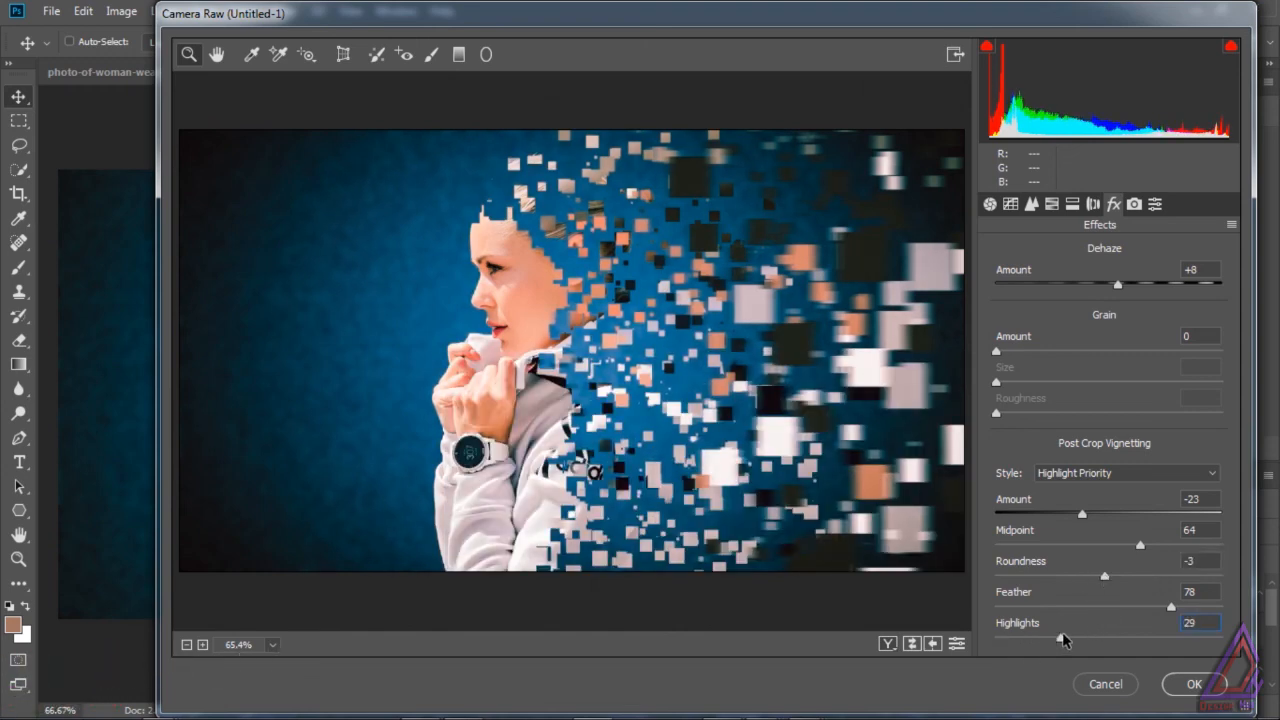
# - Refine the effects to vignette Amount -13, Highlights 36 and Midpoint 57 with Dehaze +10, and apply the filter
pyautogui.moveTo(1087, 516); pyautogui.dragTo(1096, 515)
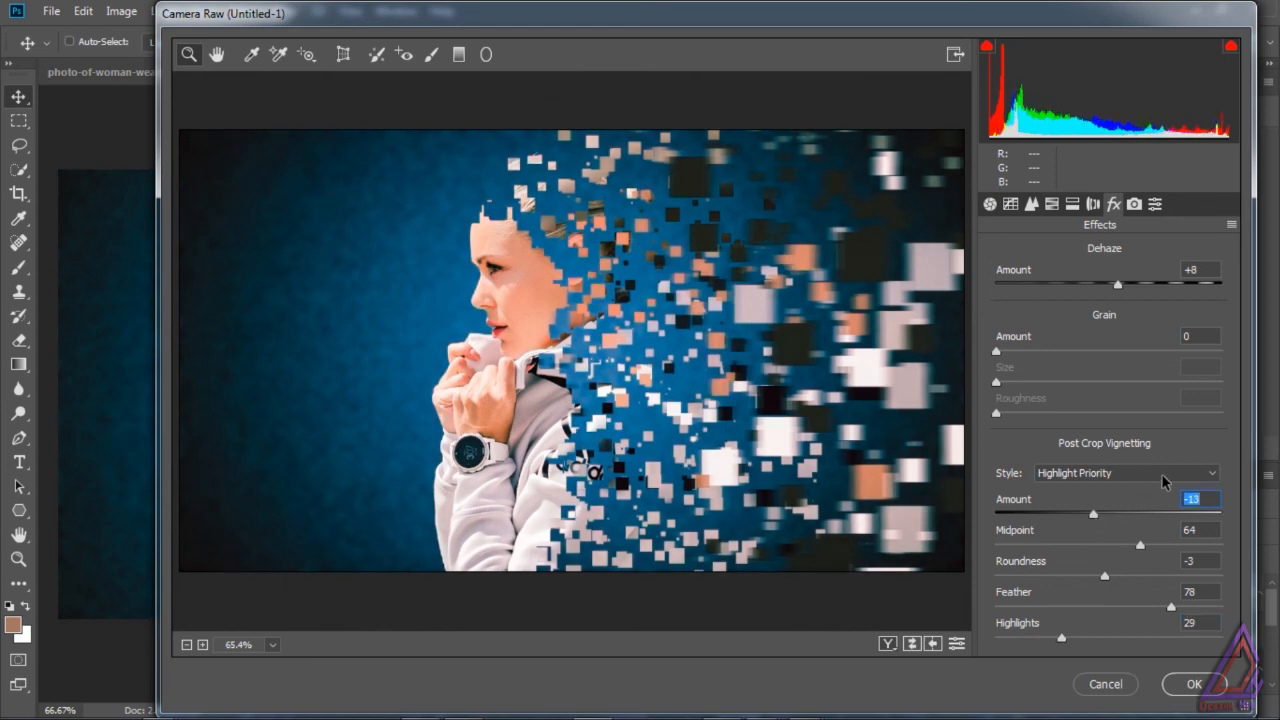
pyautogui.moveTo(1119, 285); pyautogui.dragTo(1119, 285)
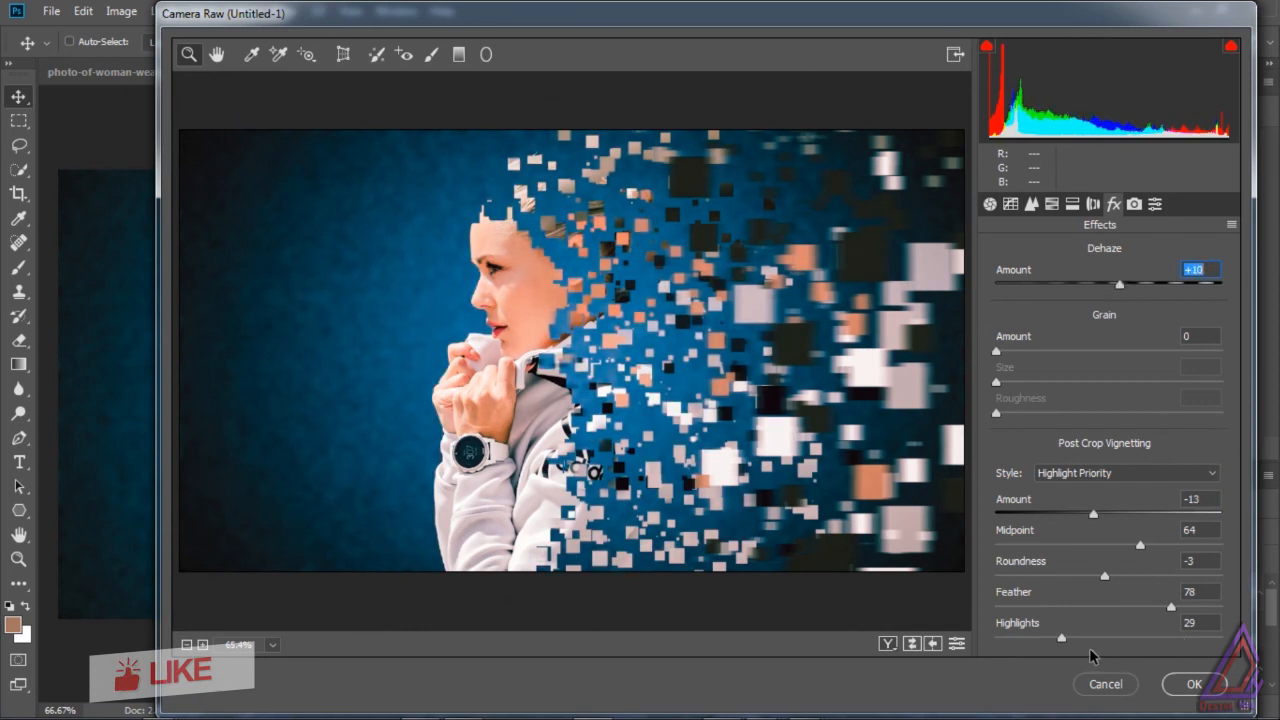
pyautogui.moveTo(1063, 637); pyautogui.dragTo(1079, 635)
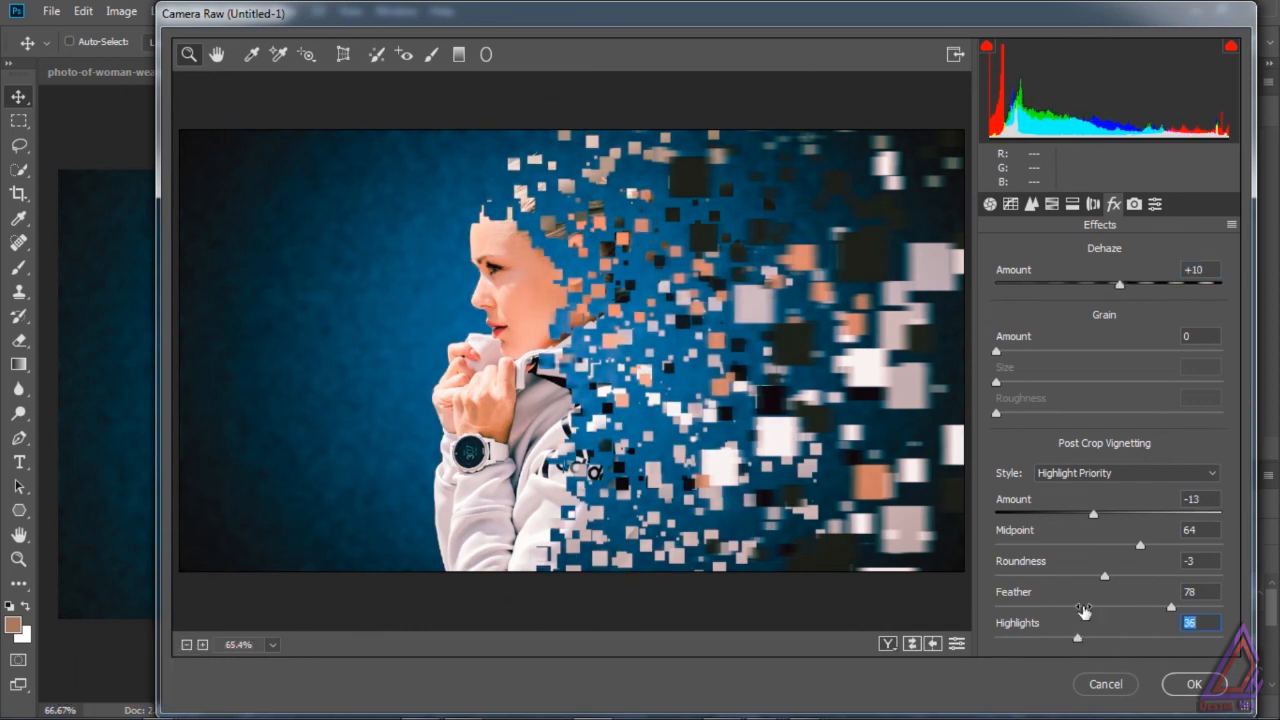
pyautogui.moveTo(1129, 547); pyautogui.dragTo(1122, 545)
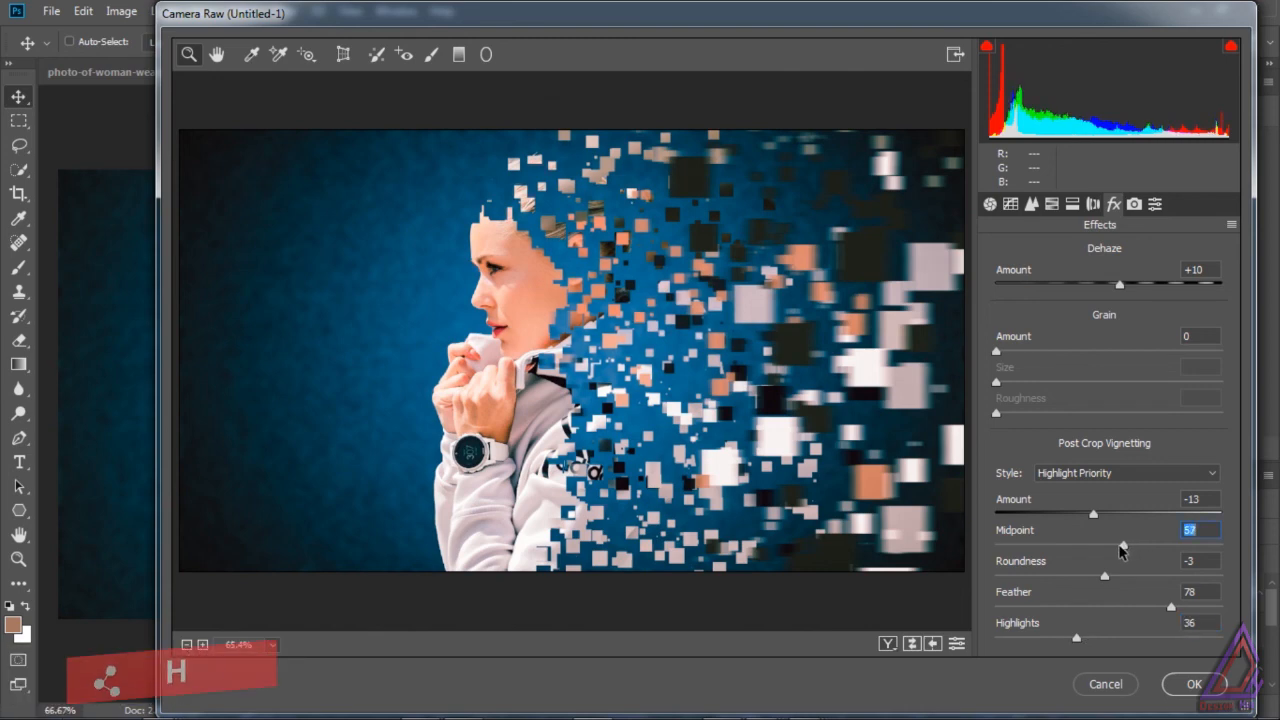
pyautogui.click(1174, 684)
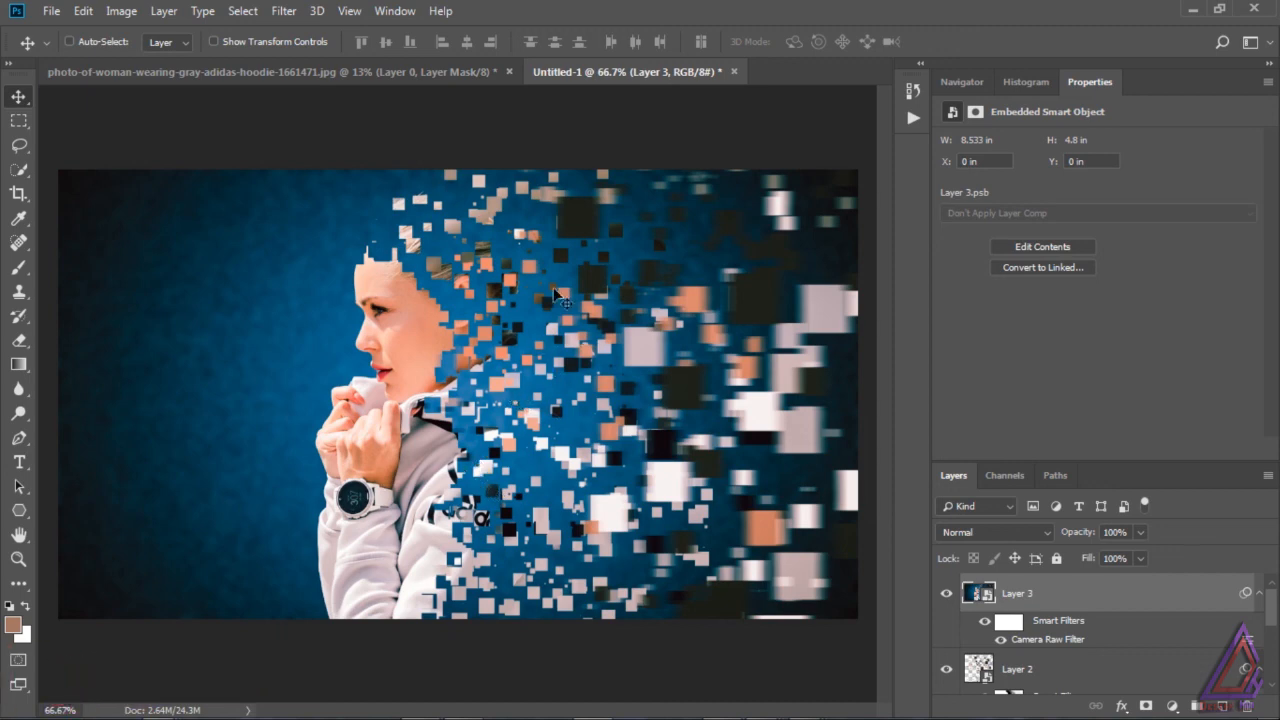
# - Hide and show Layer 3 to compare the image before and after the color grading
pyautogui.click(946, 598)
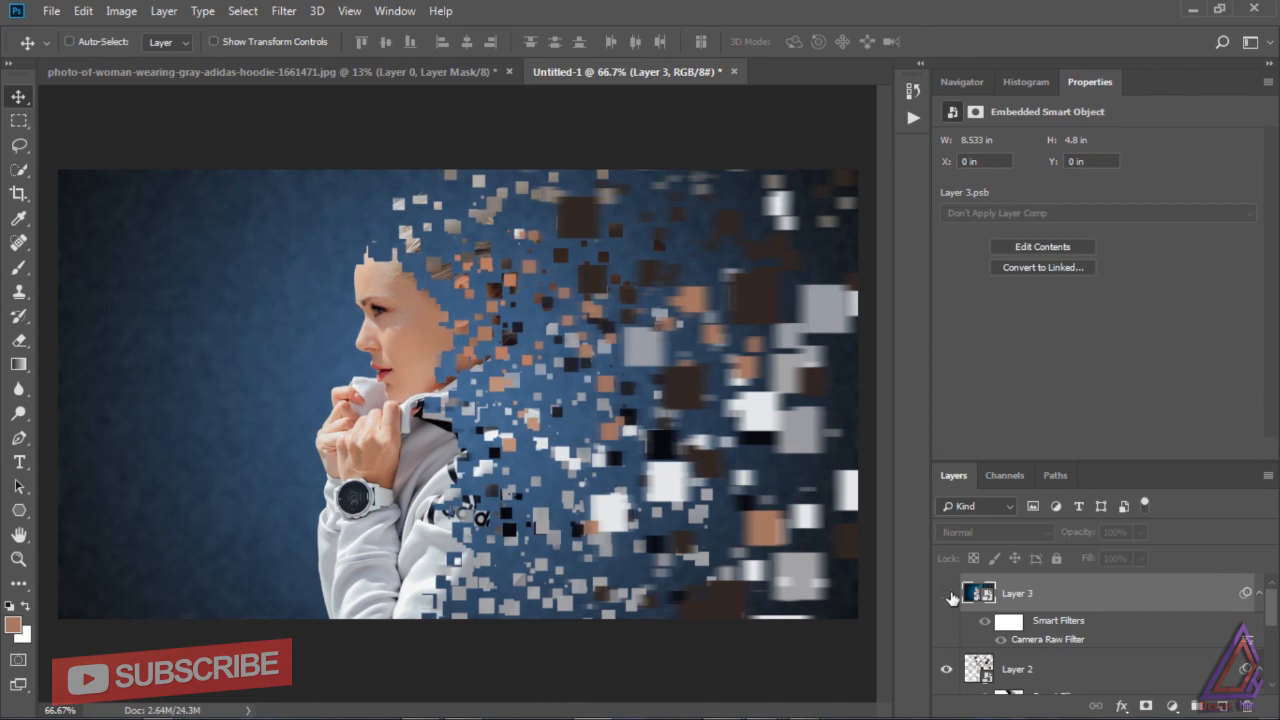
pyautogui.click(946, 594)
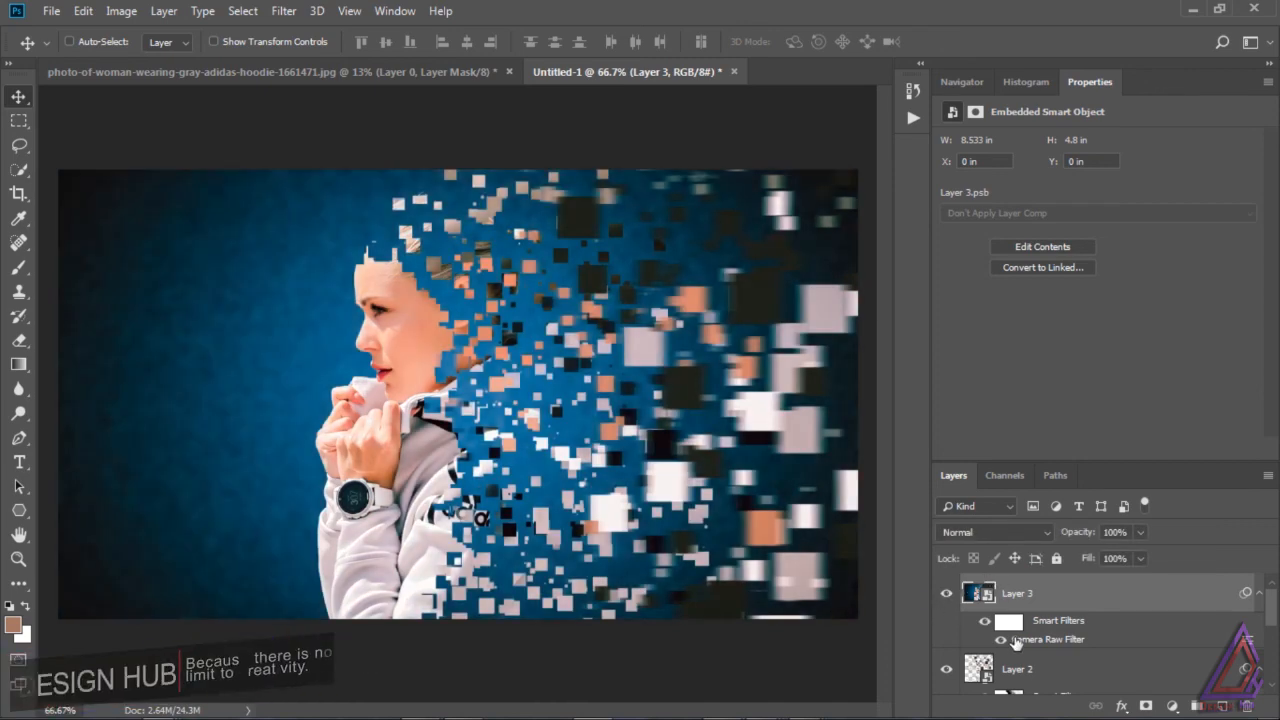